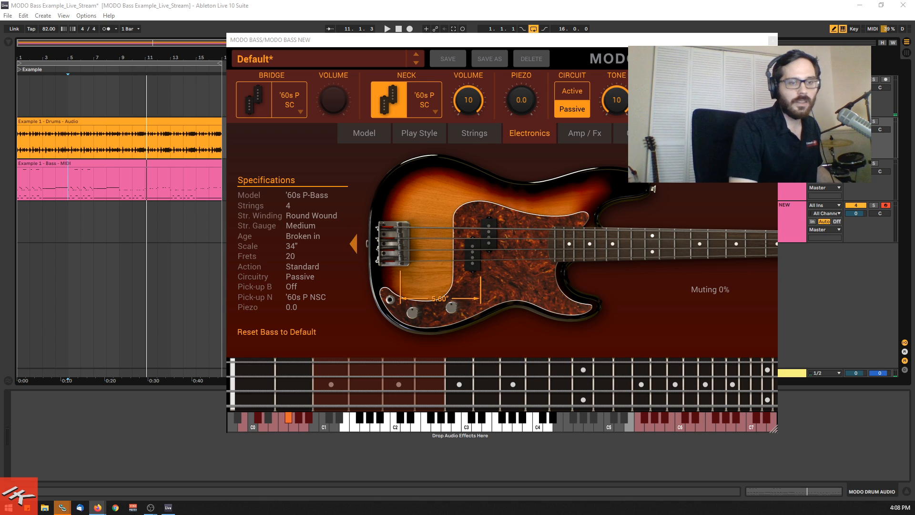
- Close the MODO BASS NEW plug-in window and open the MODO BASS plug-in for the Example 1 bass MIDI clip's track
left_click_drag(484, 42, 517, 31)
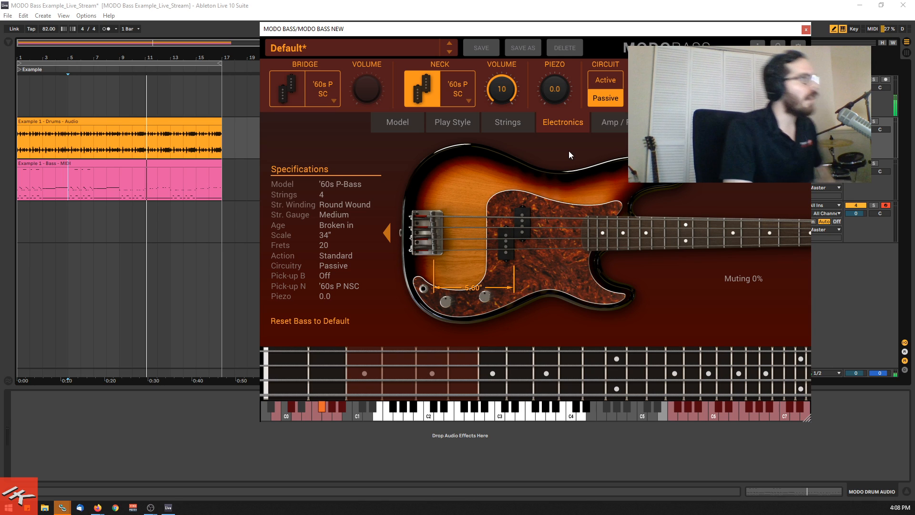
left_click(193, 166)
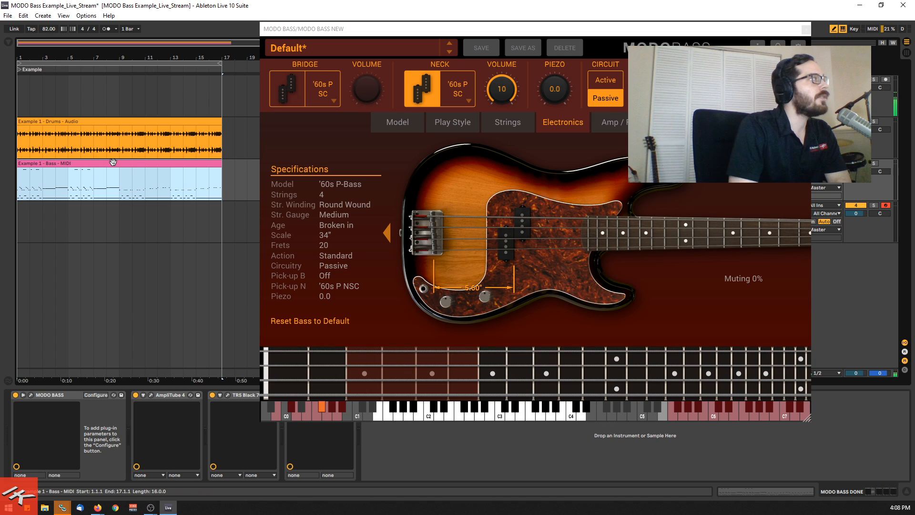
left_click(805, 29)
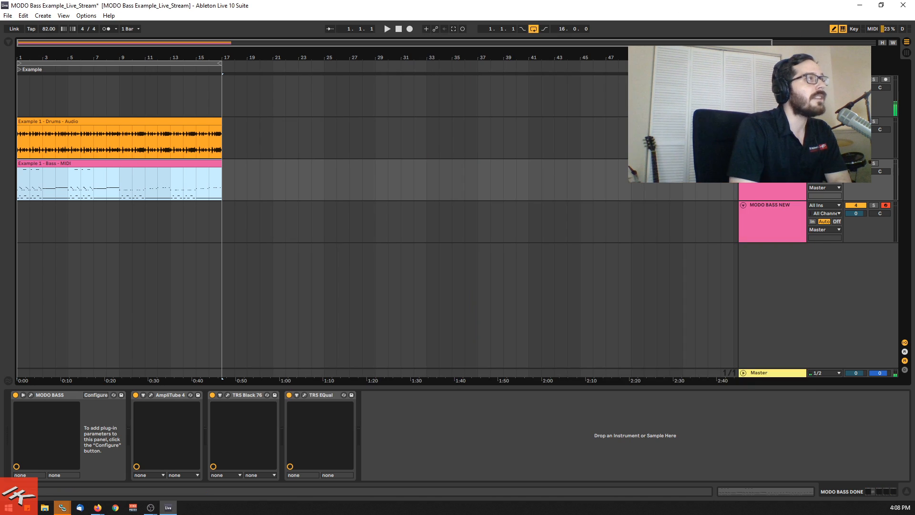
left_click(31, 395)
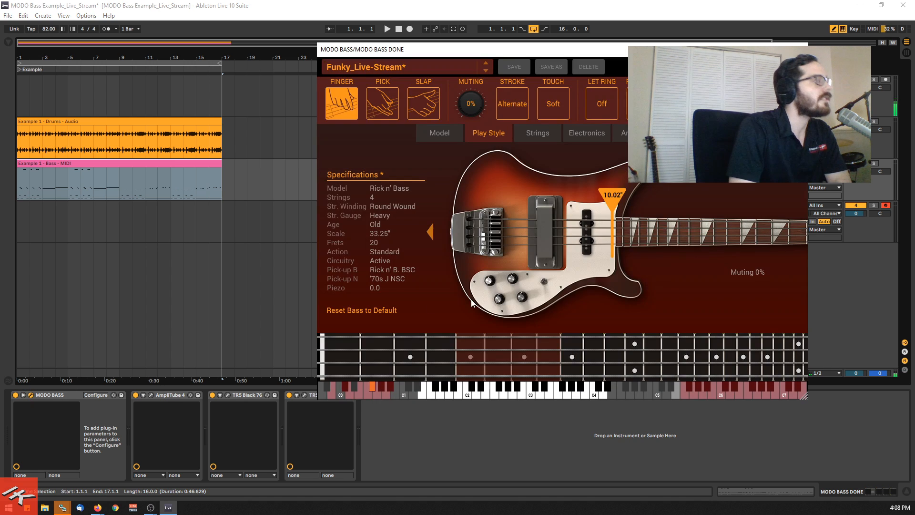
- Show the bass model selection and load the Funky_Live-Stream preset
left_click(451, 136)
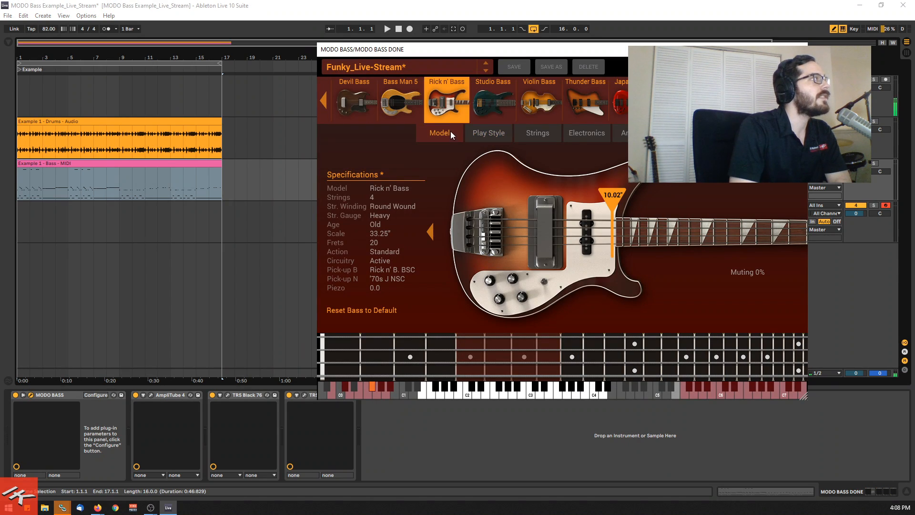
left_click(407, 64)
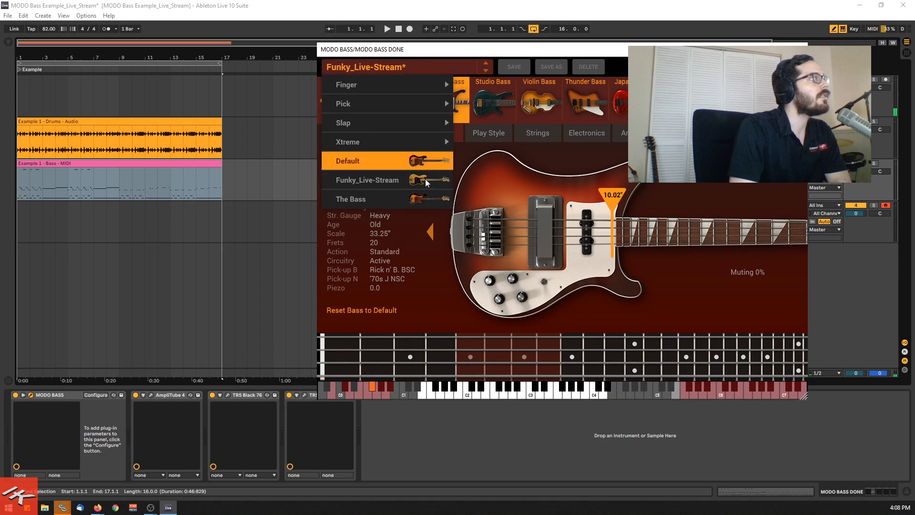
left_click(385, 180)
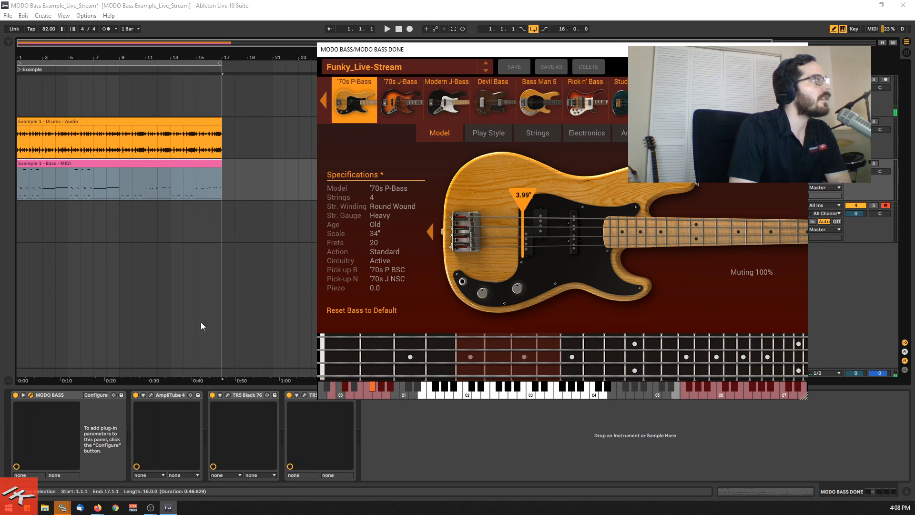
- Browse the Pick and Slap preset categories and close the list without choosing another preset
left_click(456, 65)
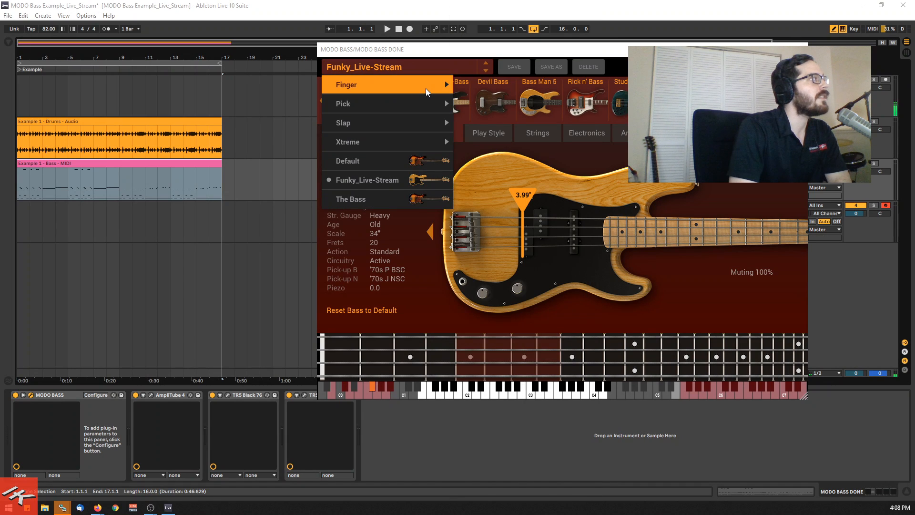
mouse_move(429, 92)
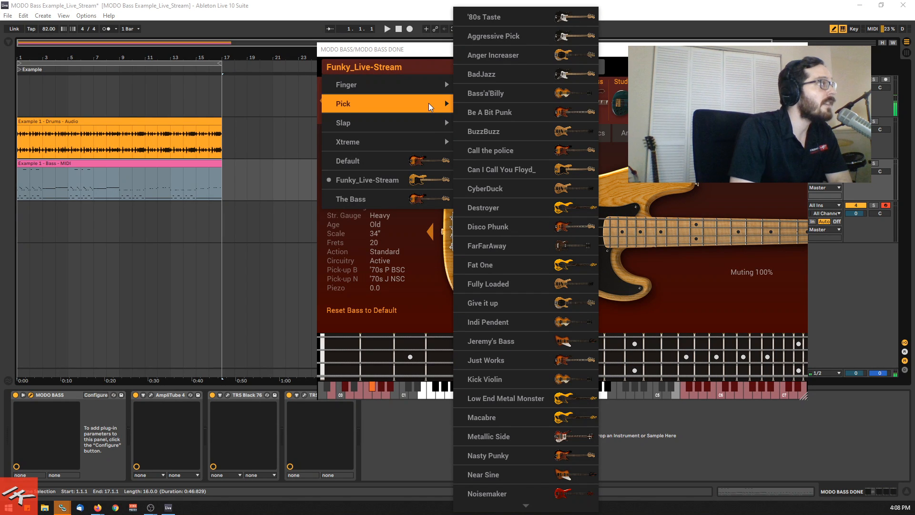
mouse_move(422, 128)
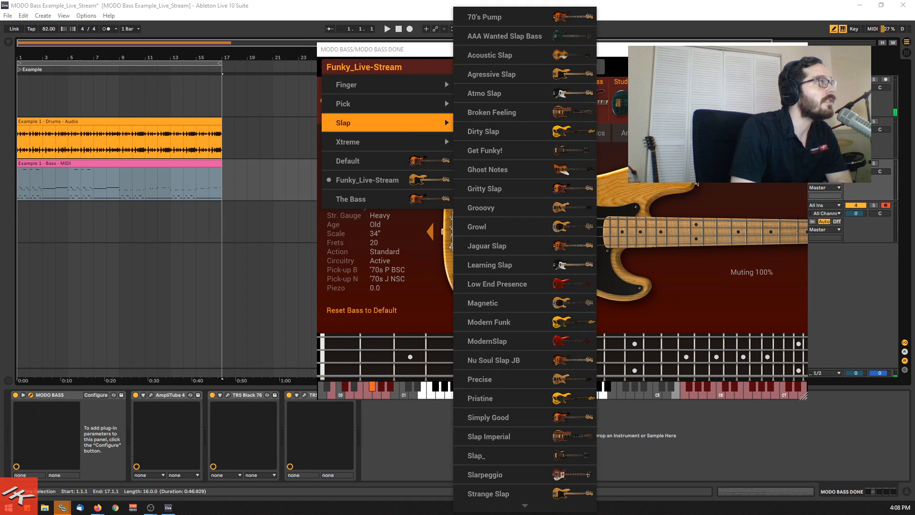
left_click(718, 175)
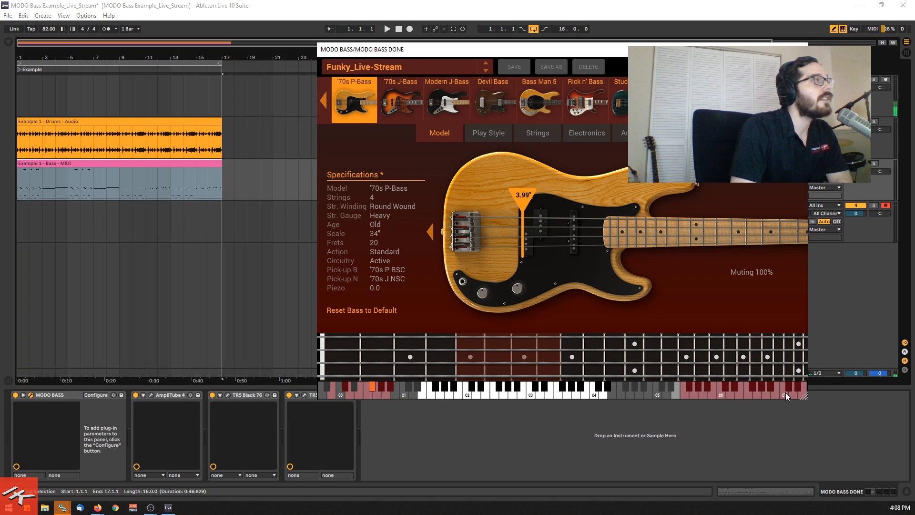
- Enlarge the MODO BASS DONE plug-in window, play the arrangement from the start to bar 9 and stop
left_click_drag(803, 396, 860, 450)
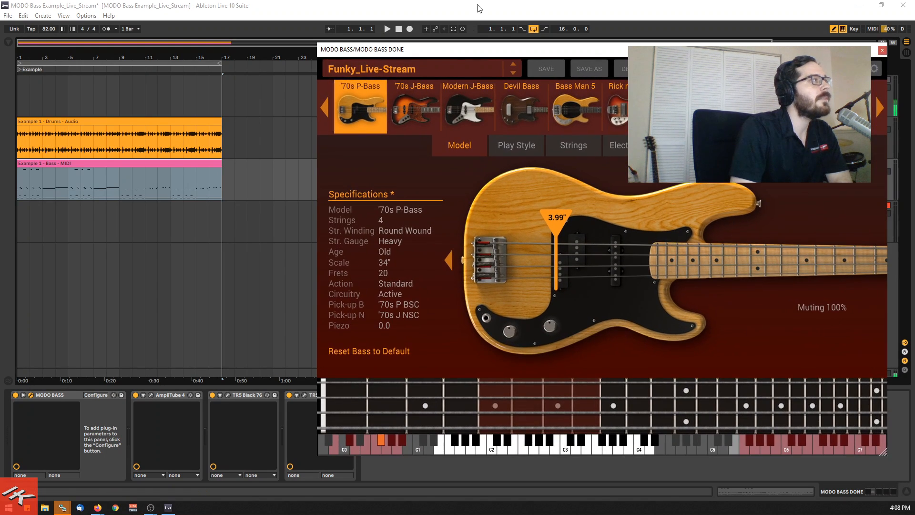
left_click_drag(473, 50, 420, 49)
left_click(400, 28)
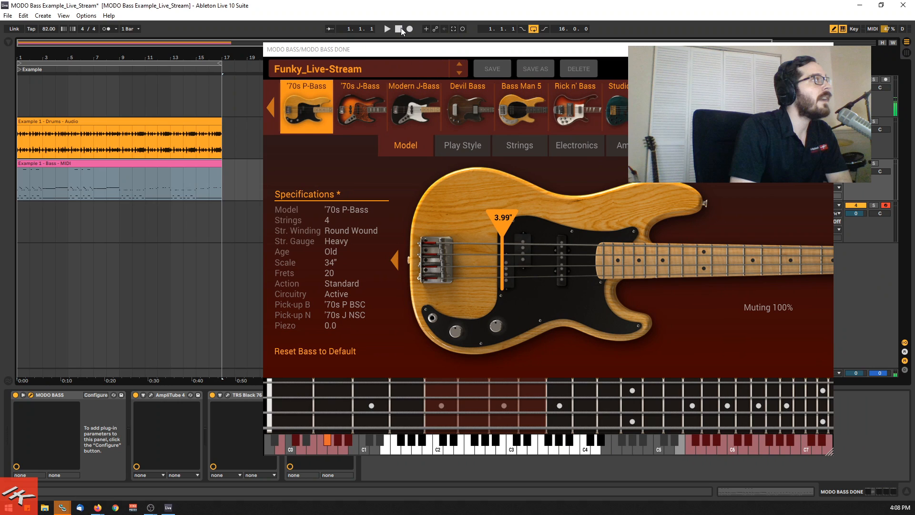
left_click(387, 29)
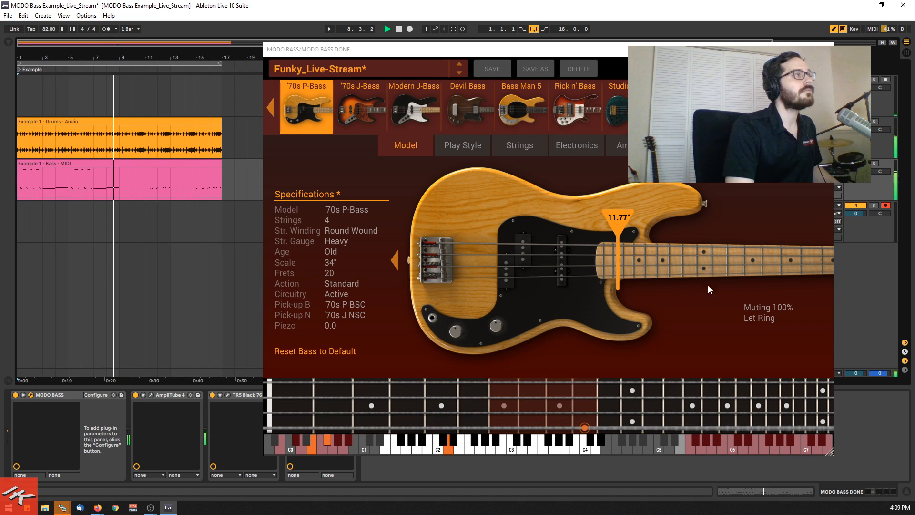
key("space")
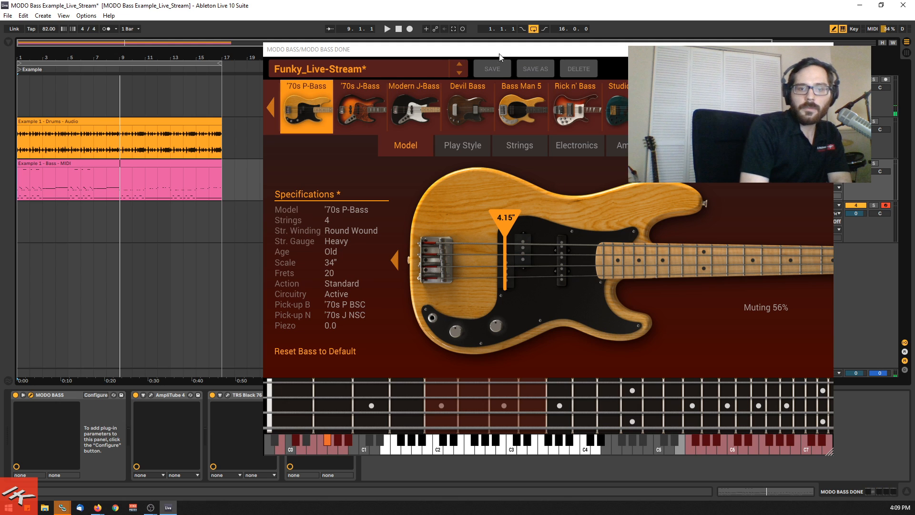
- Examine the Amp / Fx pedalboard and the Tube and Solid State amp options, and return to the bass model view
left_click_drag(445, 49, 505, 39)
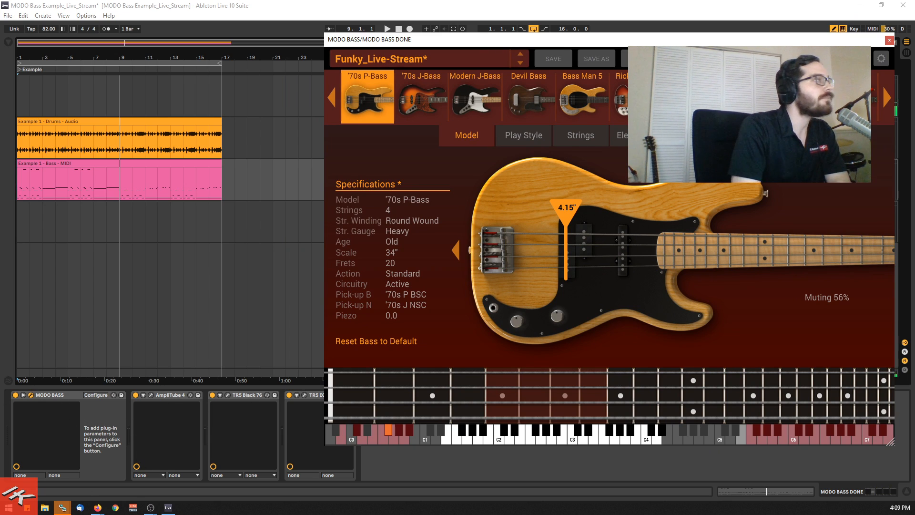
left_click(694, 135)
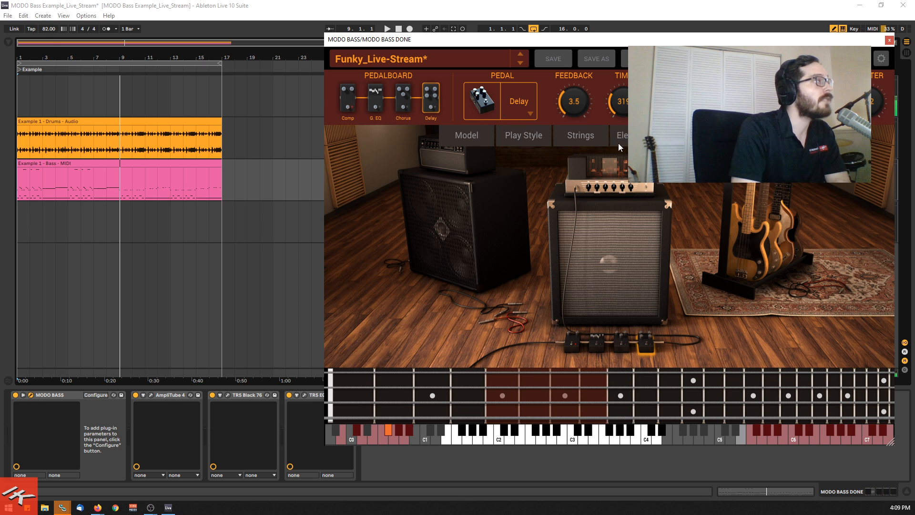
left_click(619, 186)
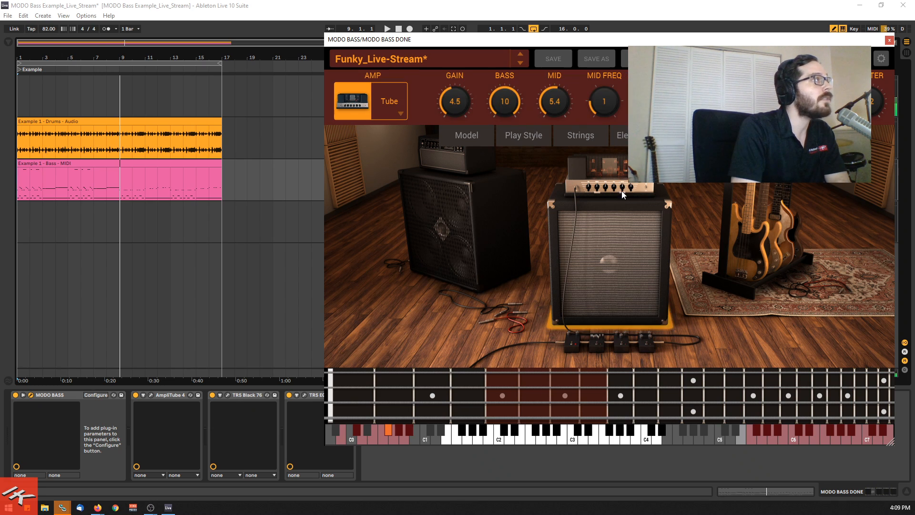
left_click(390, 108)
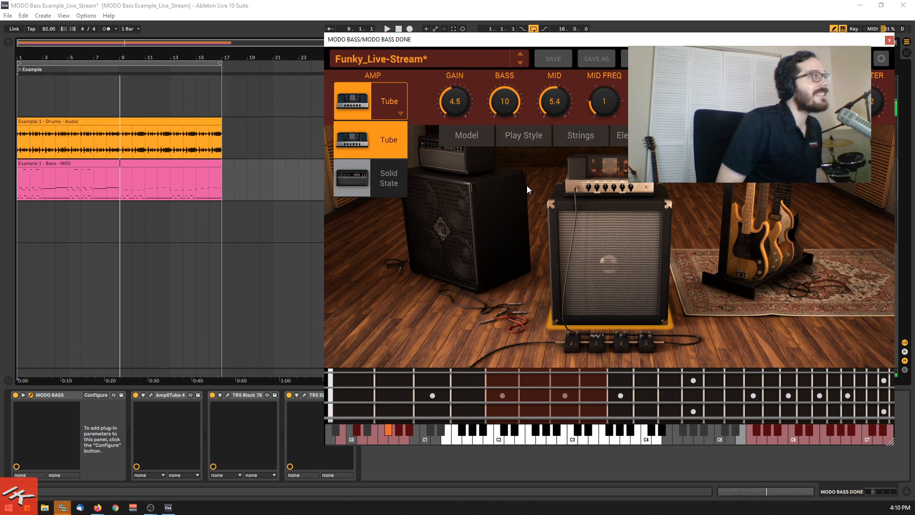
left_click(704, 183)
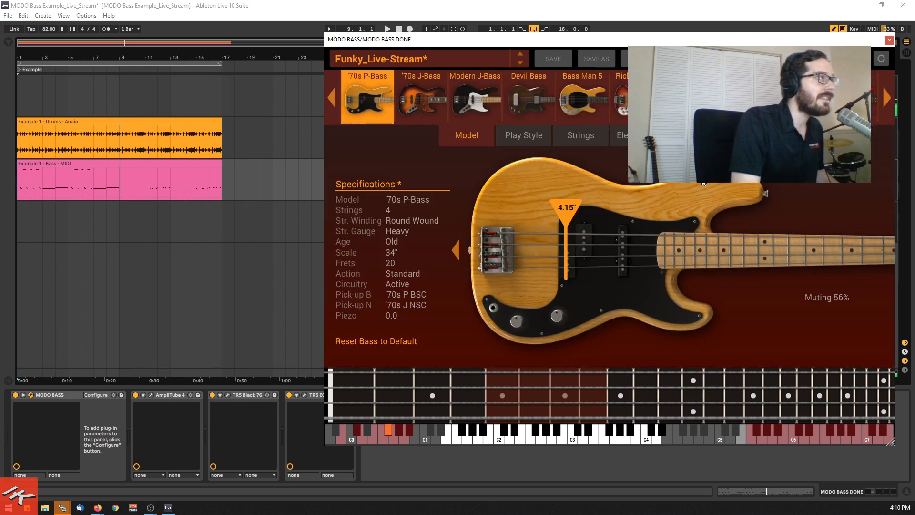
- Select the MODO BASS NEW track, open its MODO BASS plug-in to play some notes, and close that window
left_click_drag(399, 38, 396, 41)
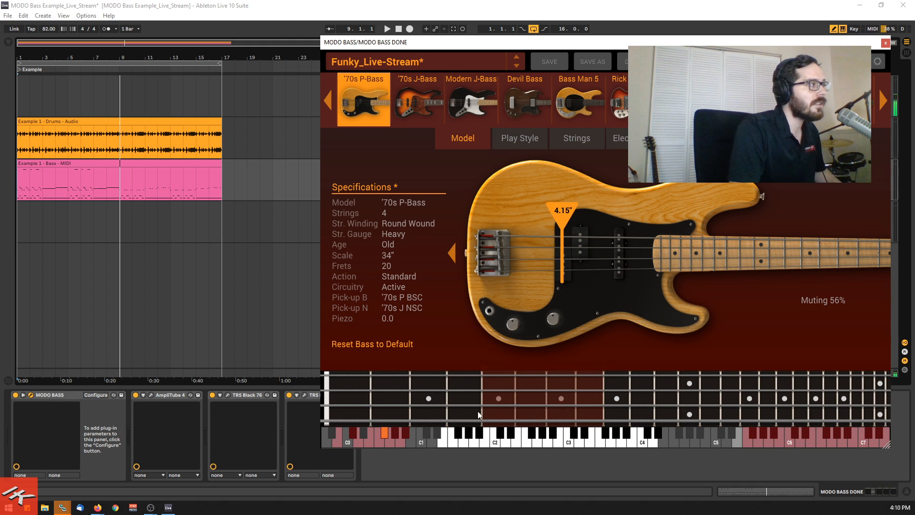
left_click_drag(789, 45, 678, 34)
left_click(857, 226)
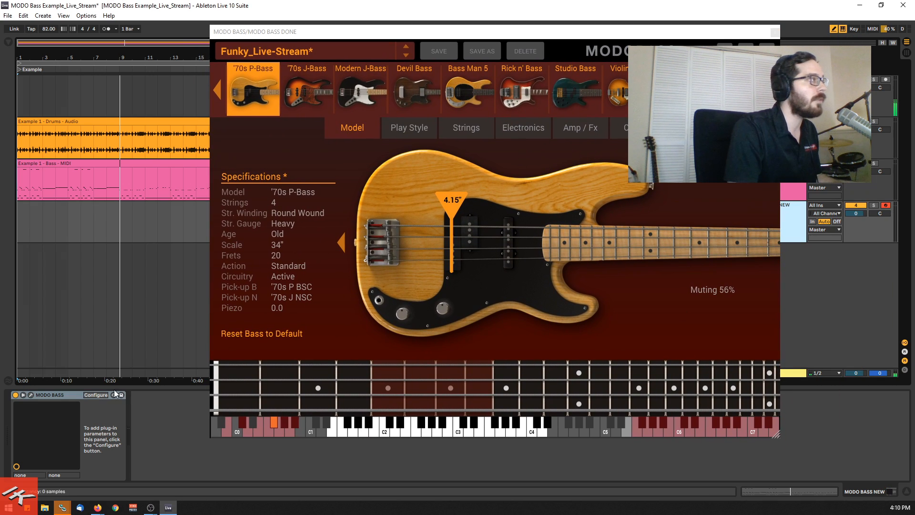
left_click(31, 395)
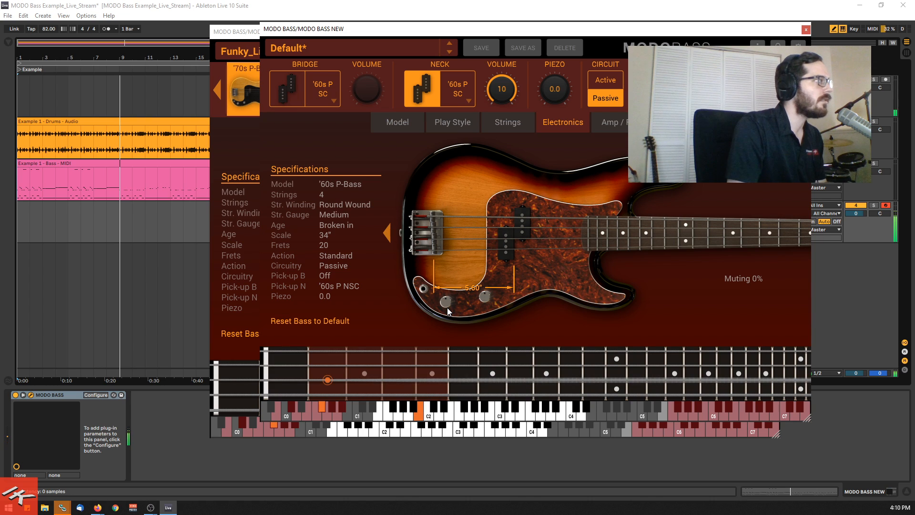
left_click(803, 30)
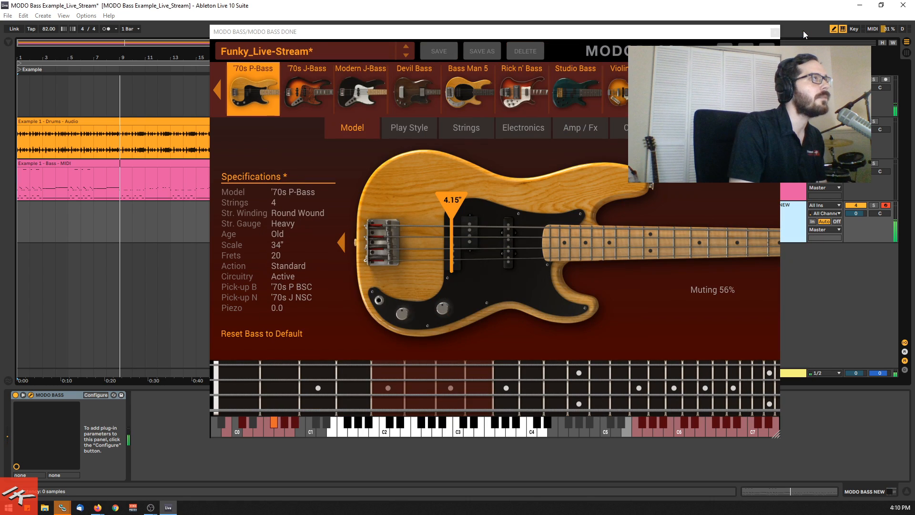
- Enlarge the MODO BASS DONE window and play the arrangement from the beginning with the Play Style settings shown
left_click_drag(346, 31, 401, 46)
left_click(398, 31)
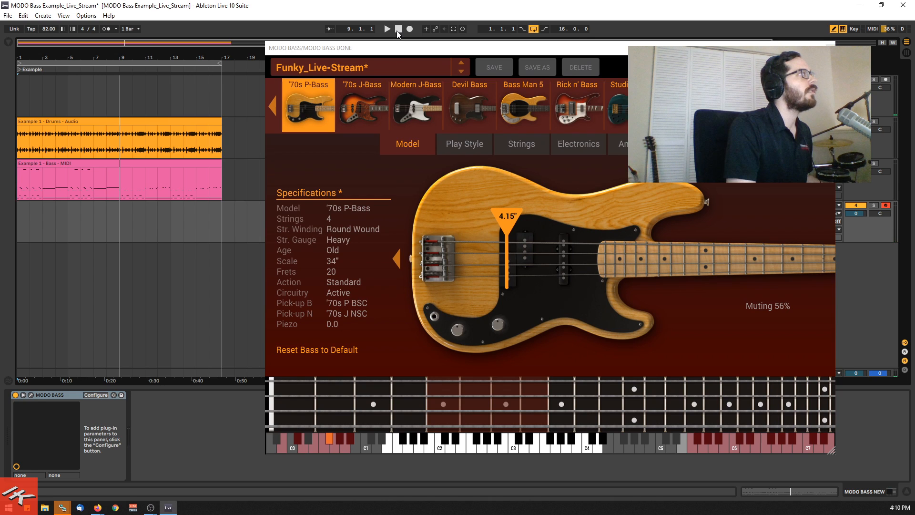
left_click(397, 29)
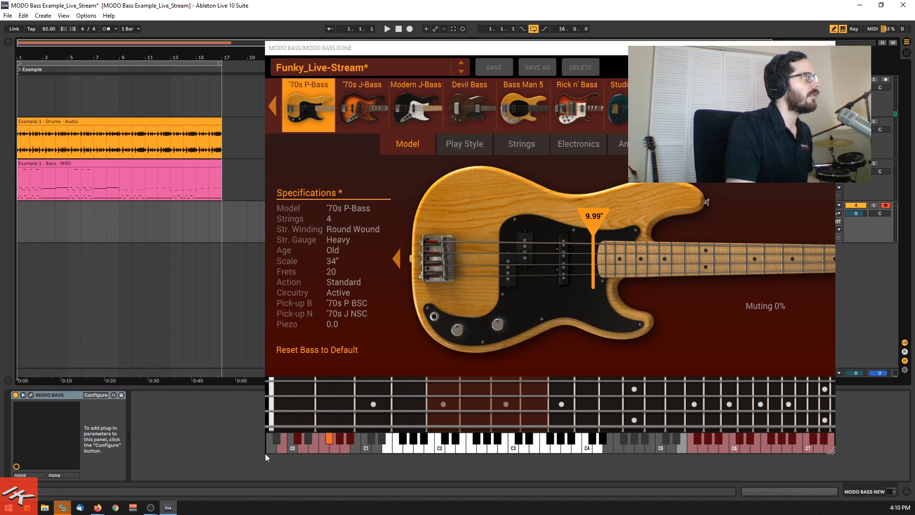
left_click_drag(265, 453, 201, 495)
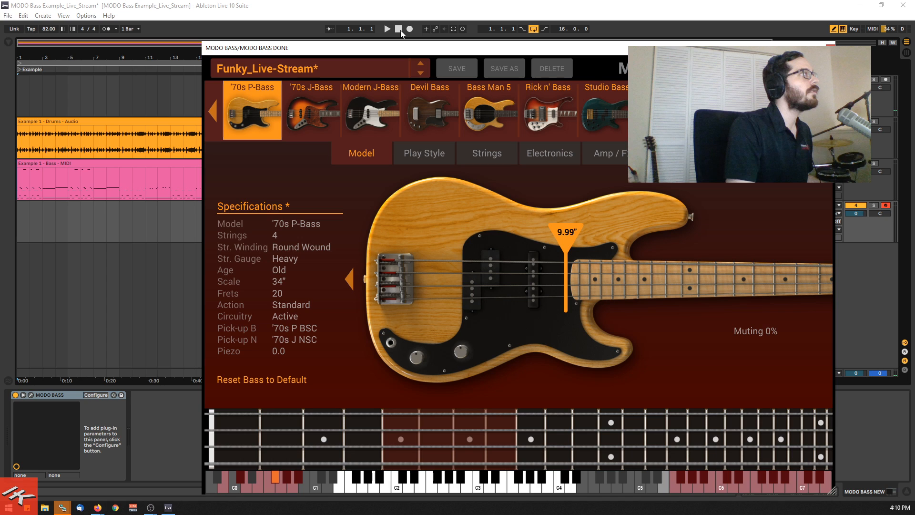
key("space")
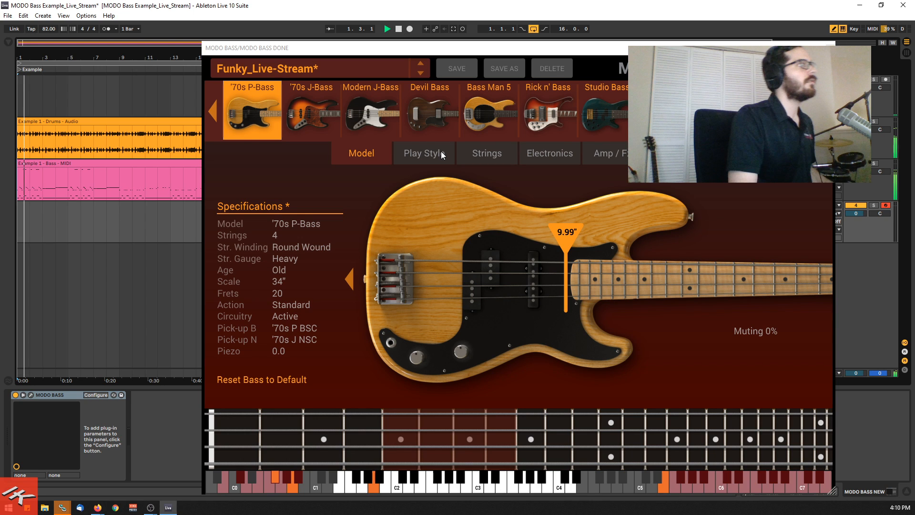
left_click(441, 151)
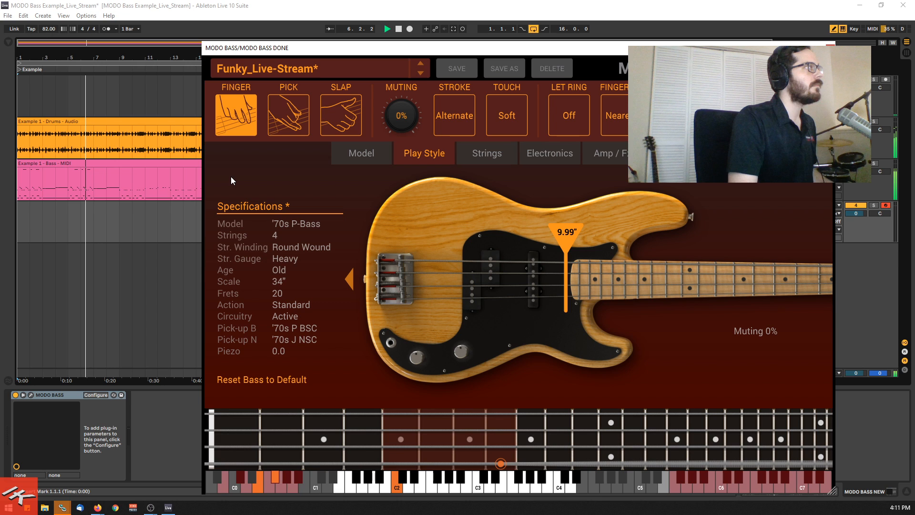
- Stop playback and examine the bass MIDI clip's notes and controller envelope, moving the plug-in window aside and back
left_click(176, 173)
key("space")
left_click_drag(384, 52, 439, 29)
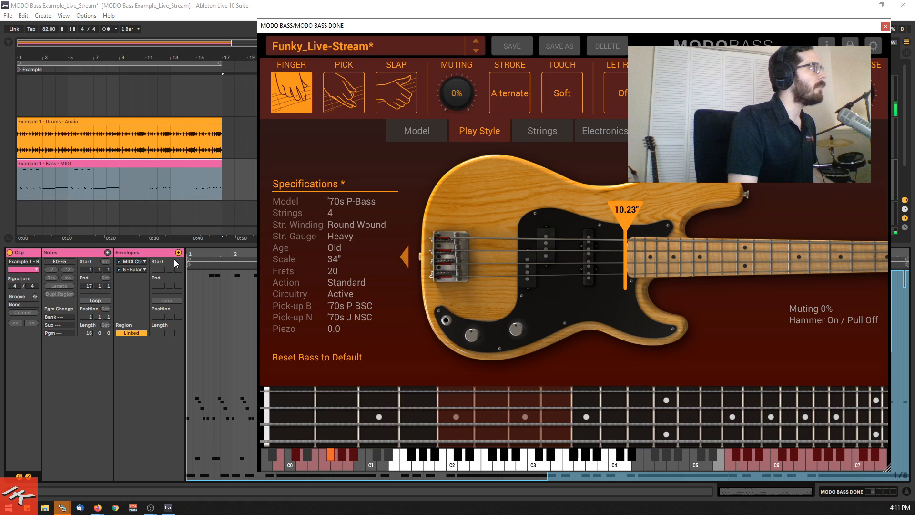
left_click_drag(535, 26, 347, 489)
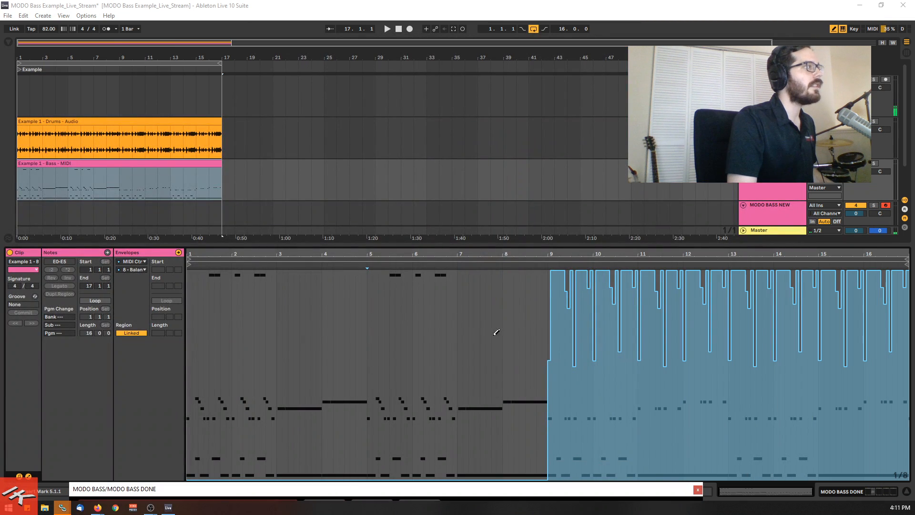
left_click_drag(544, 493, 703, 31)
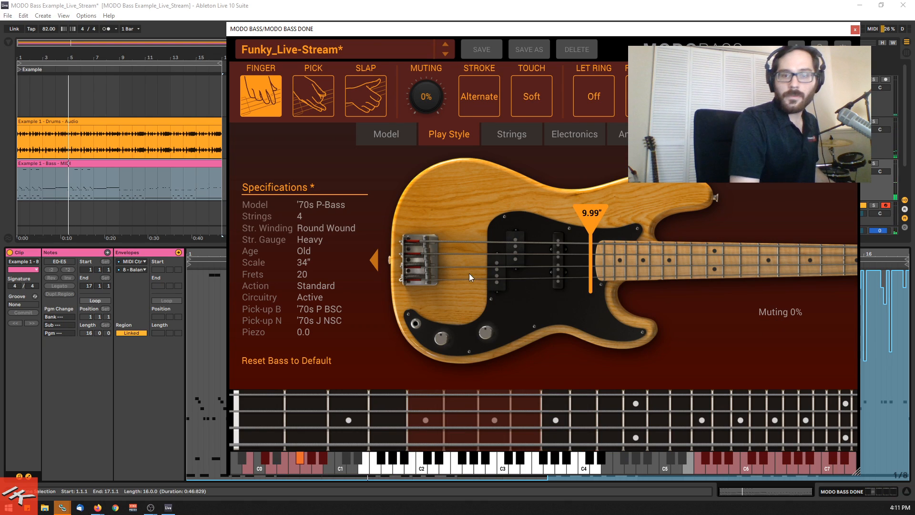
- Close the MODO BASS DONE window and open the MODO BASS plug-in on the MODO BASS NEW track
left_click(855, 29)
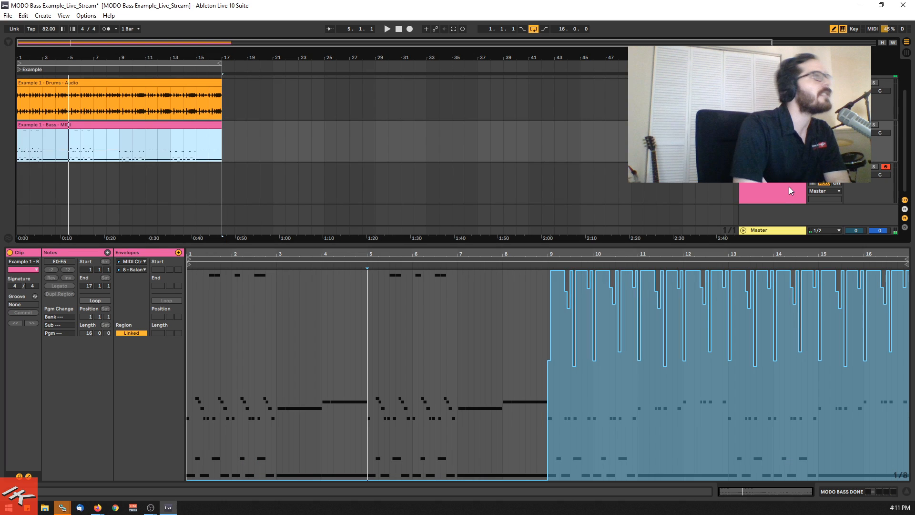
left_click(789, 187)
left_click(865, 491)
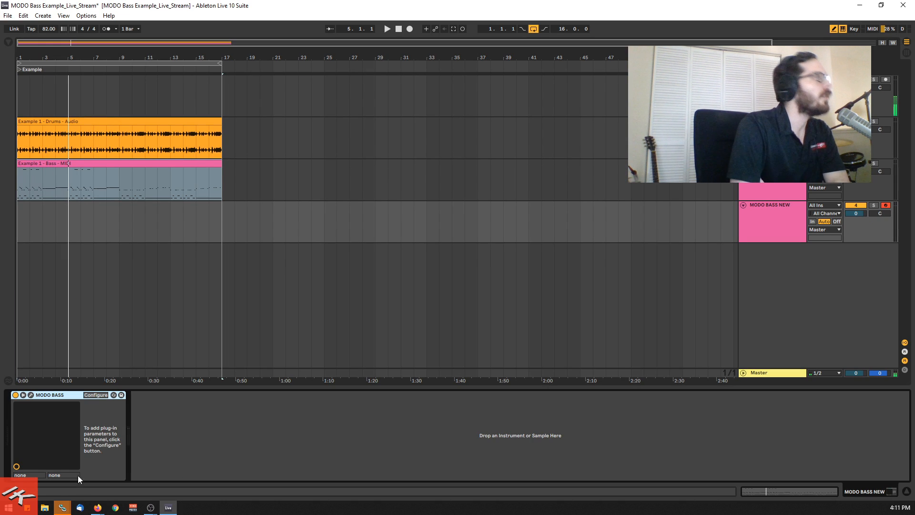
left_click(31, 395)
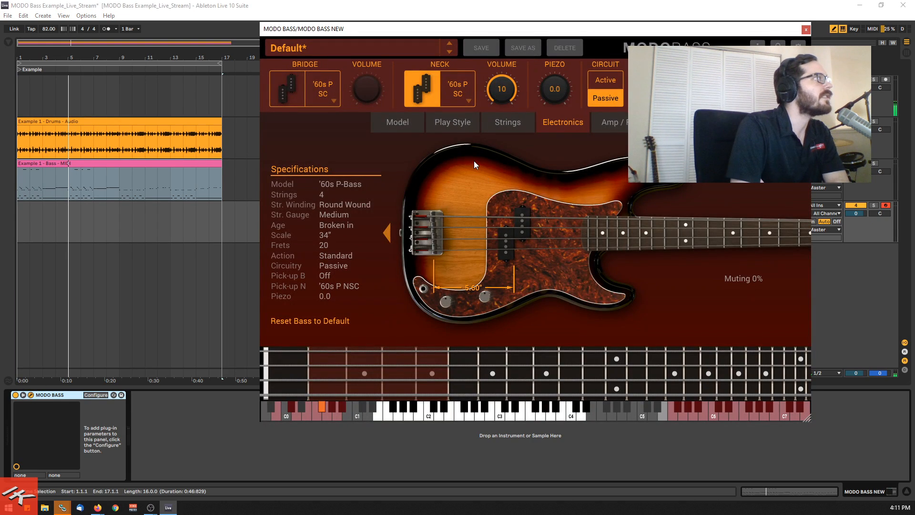
- Choose the '70s P-Bass model and slide its plucking position to about 9.42" from the bridge, after trying about 1.86"
left_click(416, 121)
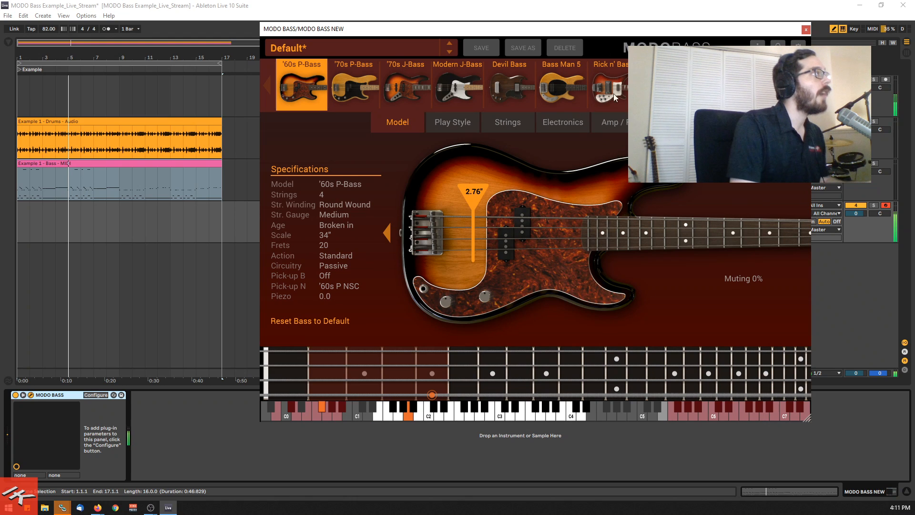
left_click(355, 83)
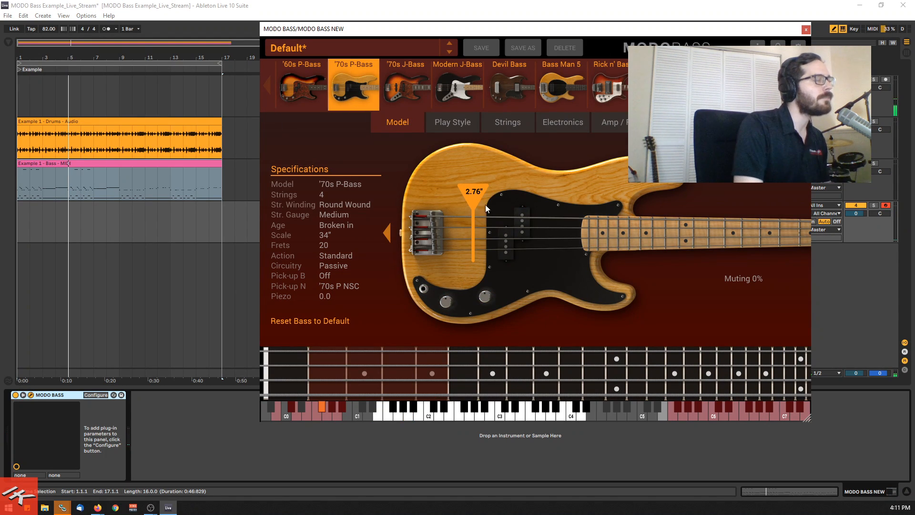
left_click_drag(481, 192, 461, 184)
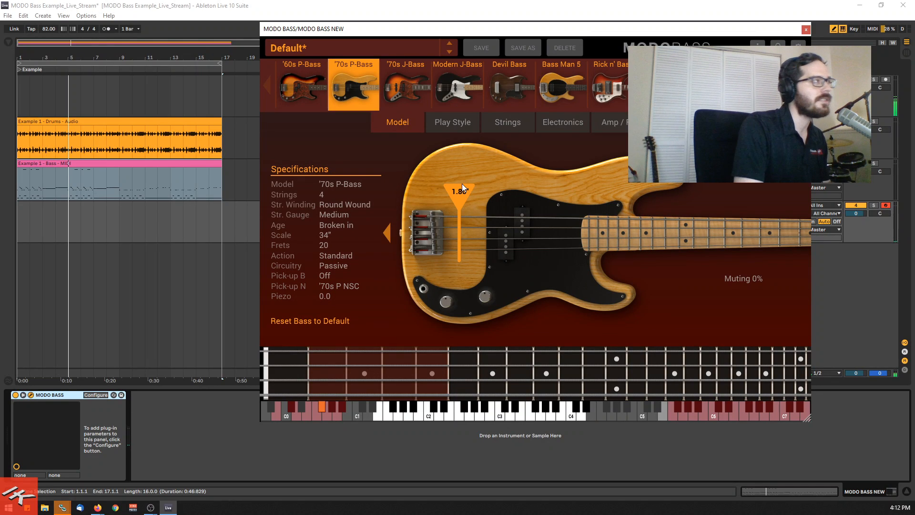
left_click_drag(467, 184, 573, 191)
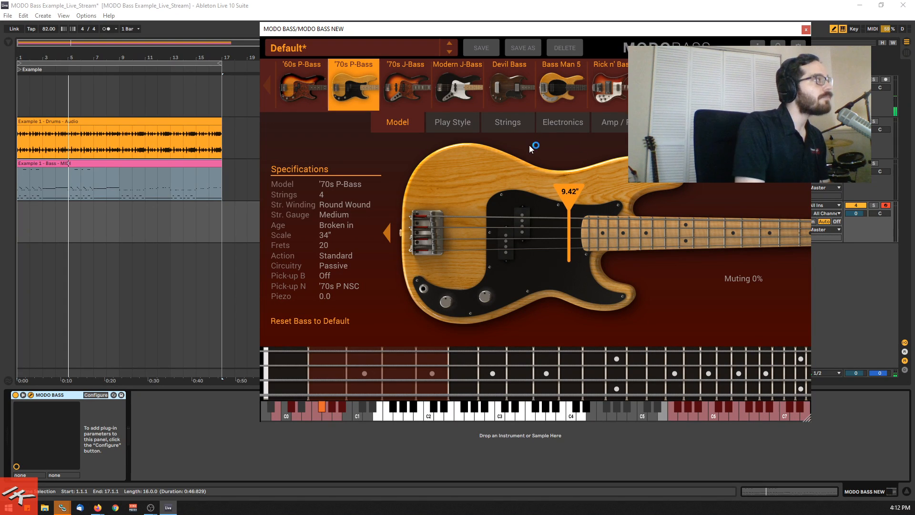
- Show the play style settings and audition the Index and Middle strokes, ending on Alternate
left_click(436, 117)
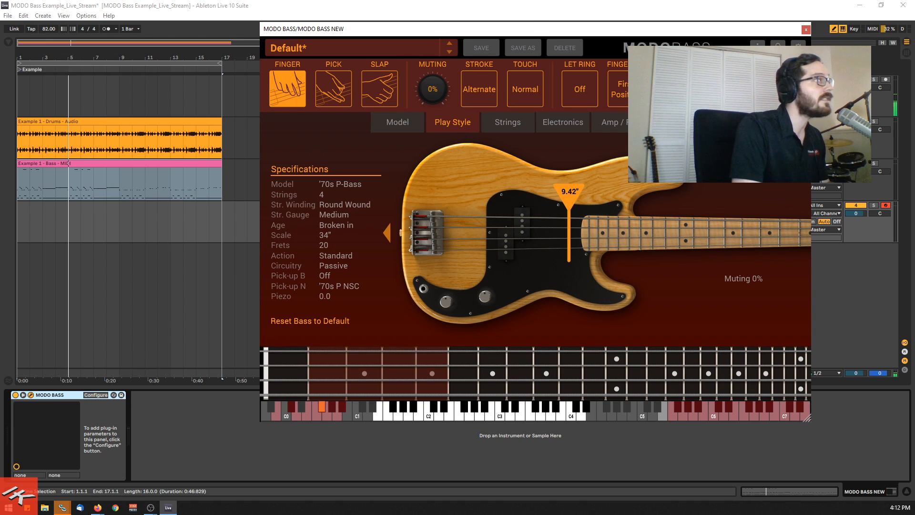
left_click(492, 90)
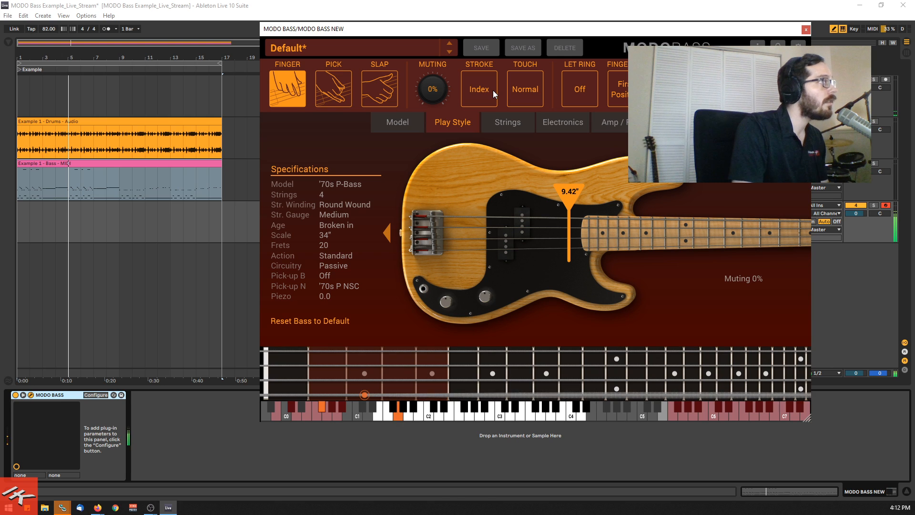
left_click(493, 90)
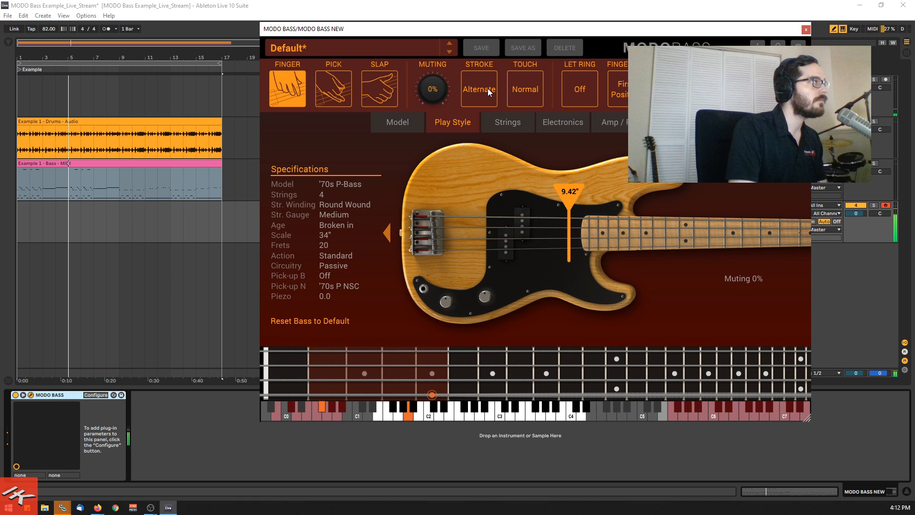
left_click(481, 89)
left_click(481, 89)
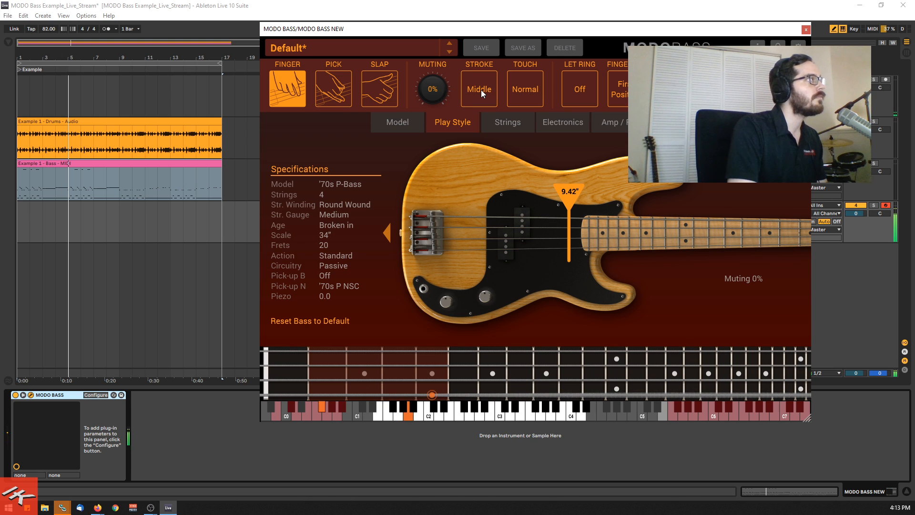
left_click(481, 89)
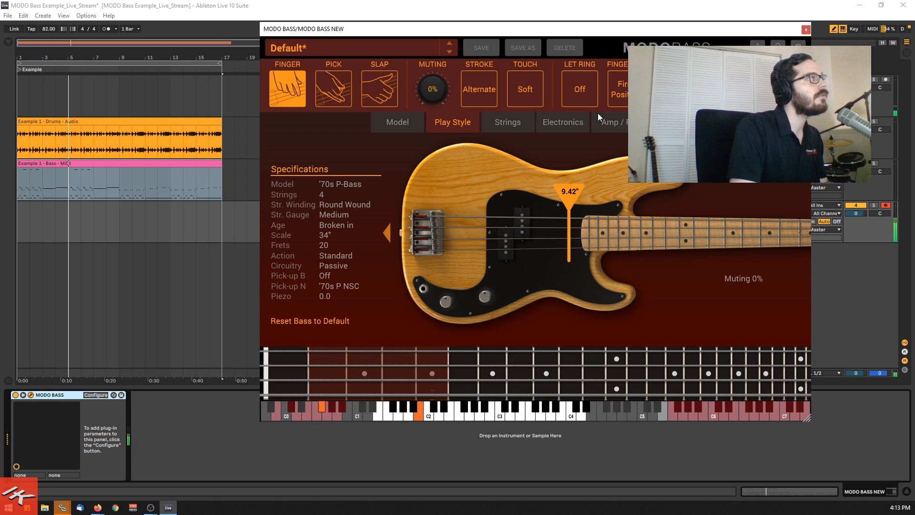
- Compare the Normal and Hard touches before settling on Soft, set the fingering to Easy, and move the plug-in window aside
left_click(524, 89)
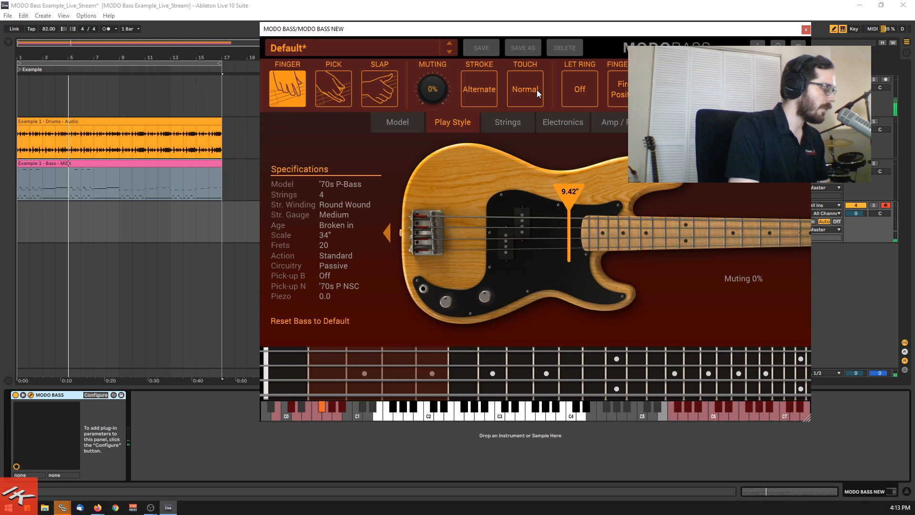
left_click(537, 90)
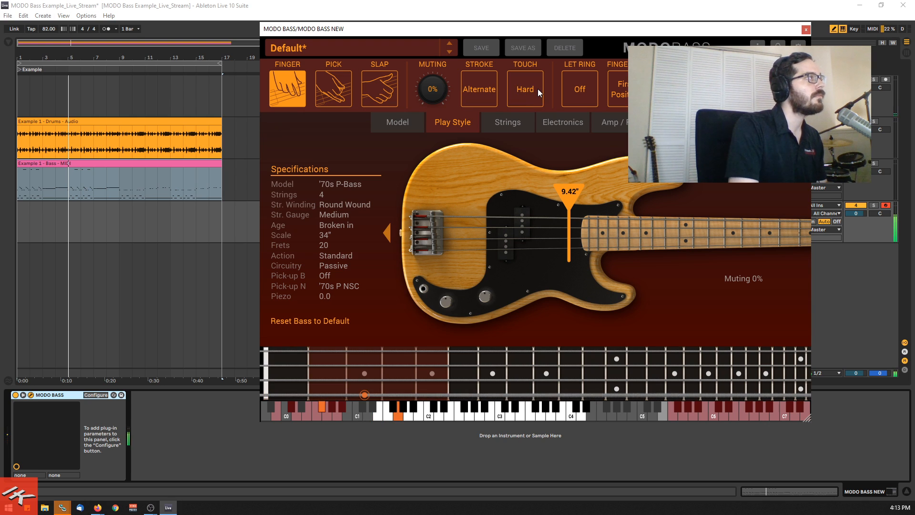
left_click(537, 88)
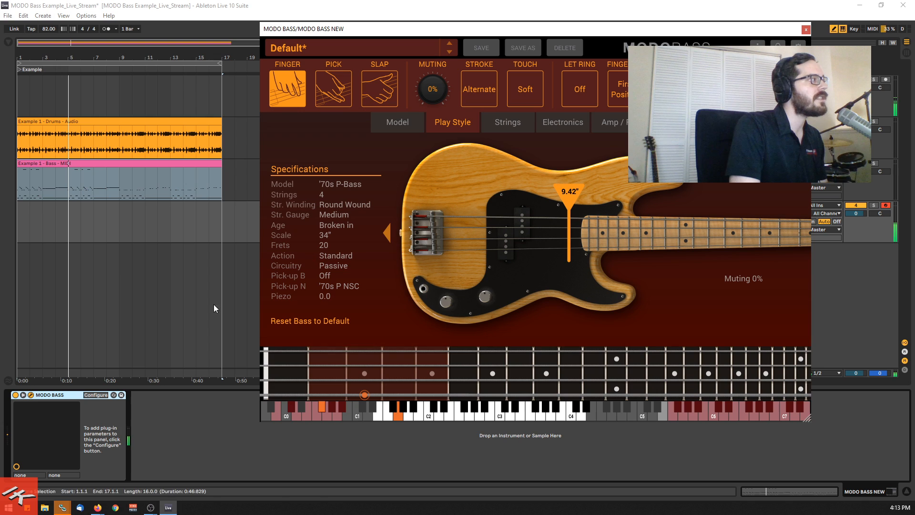
left_click(636, 90)
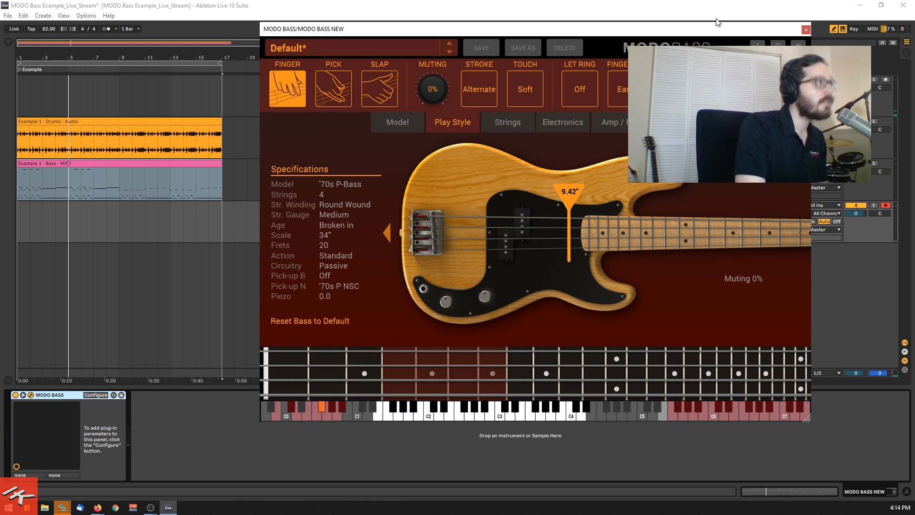
left_click_drag(713, 30, 477, 80)
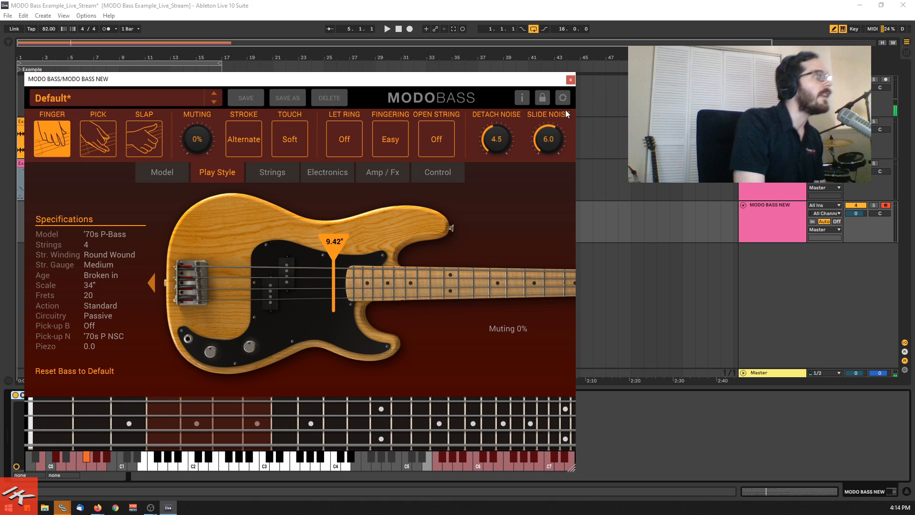
- Show the string settings and try five and six strings with drop tuning, ending on four strings with drop off
left_click(275, 173)
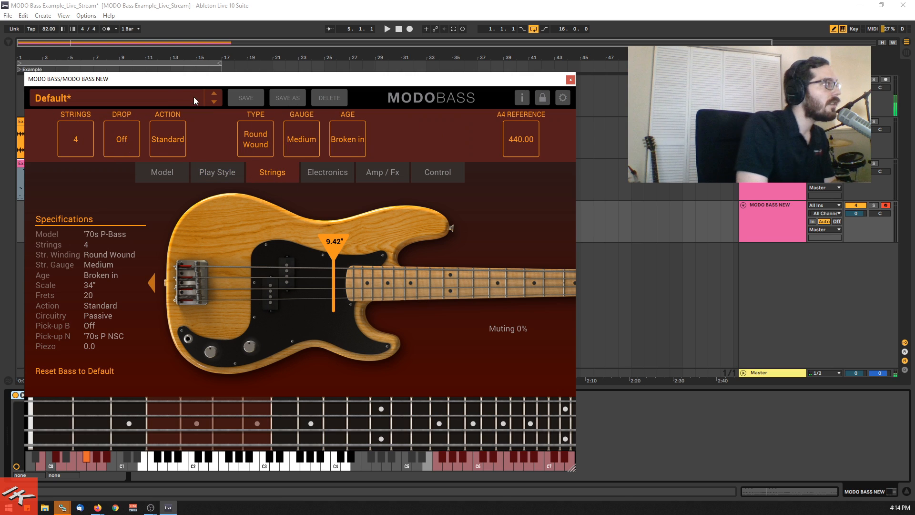
left_click_drag(182, 85, 354, 59)
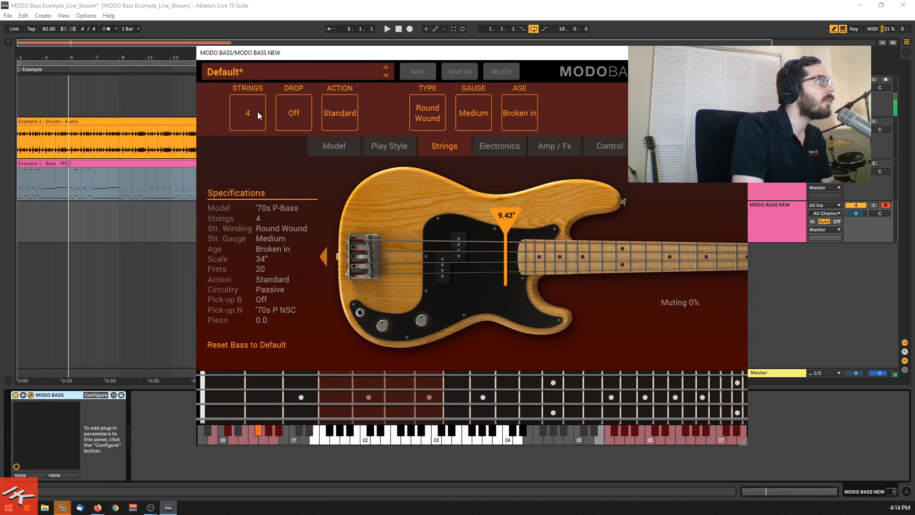
scroll(250, 118, "up", 2)
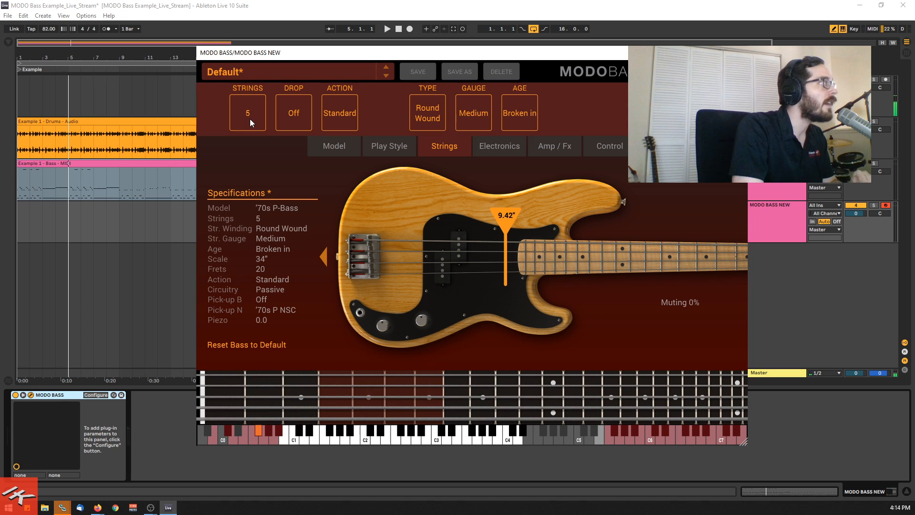
left_click(293, 118)
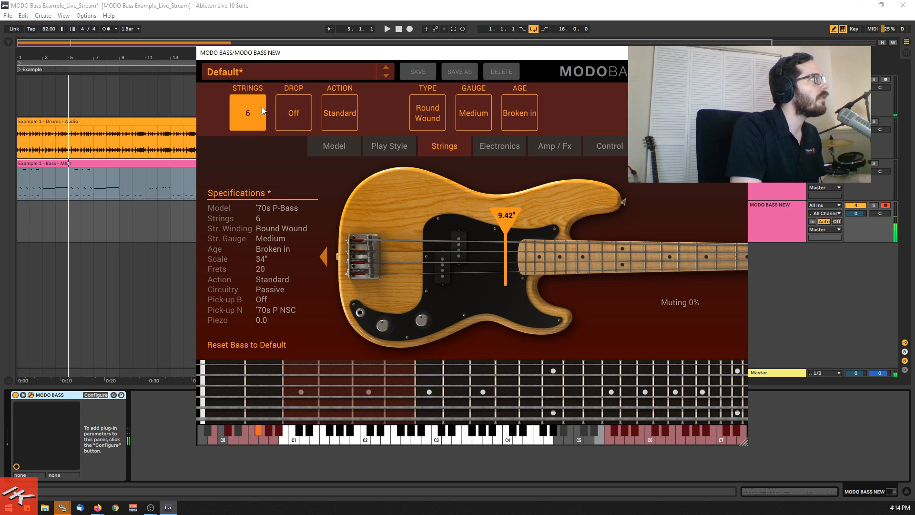
scroll(257, 113, "down", 2)
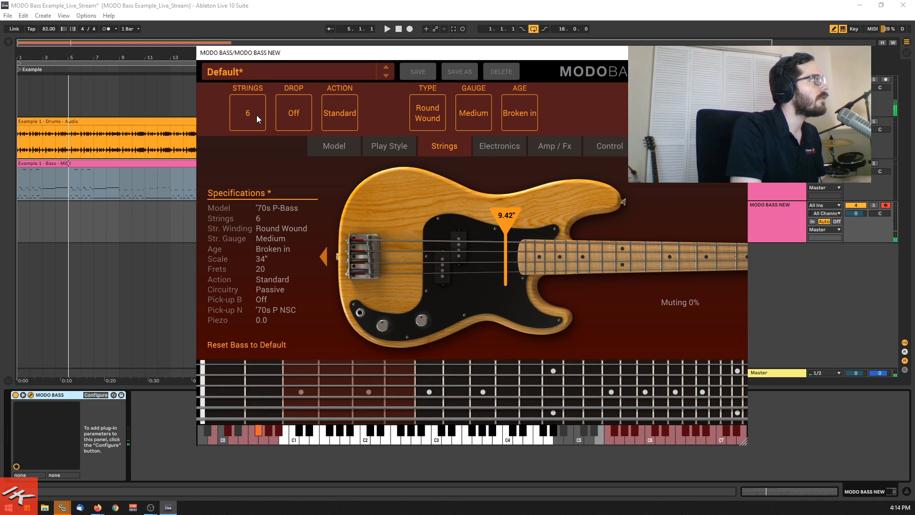
left_click(293, 125)
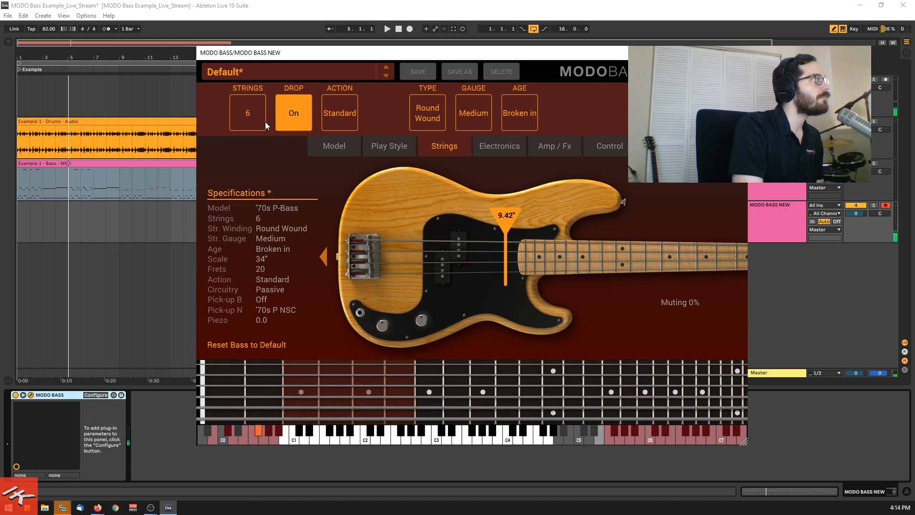
left_click(309, 111)
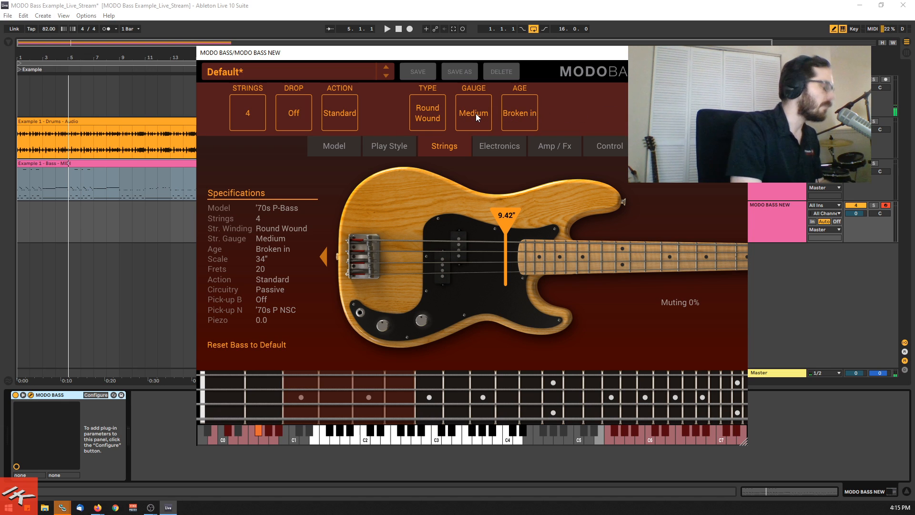
- Audition Flat Wound strings and the Light and Medium gauges, settling on Round Wound strings with Heavy gauge
left_click(430, 110)
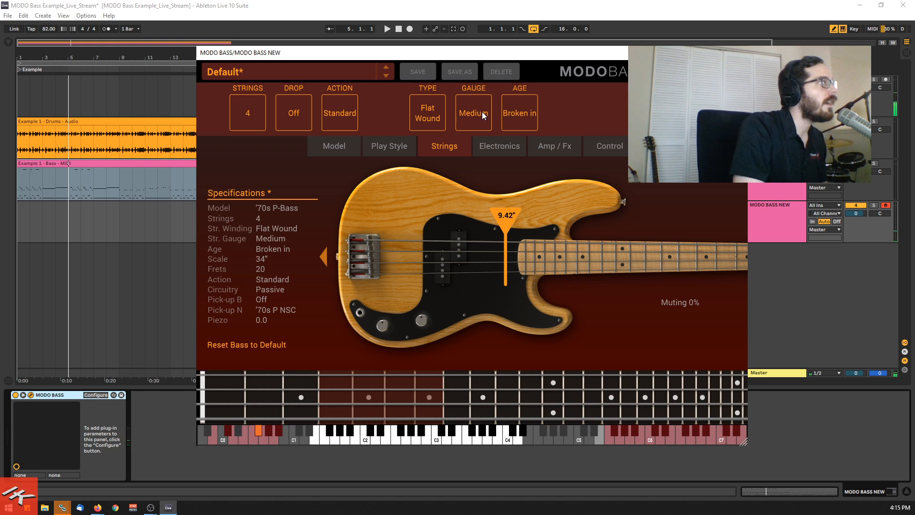
left_click(438, 116)
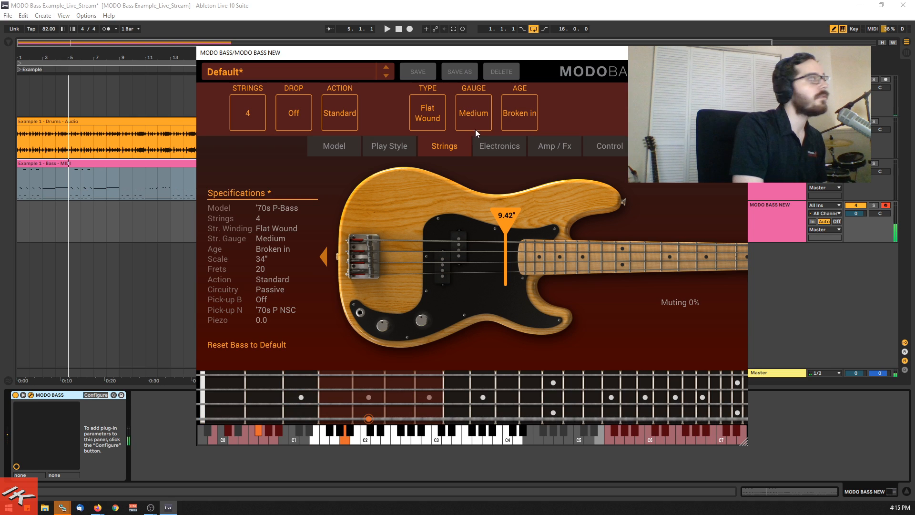
left_click(471, 115)
left_click(435, 122)
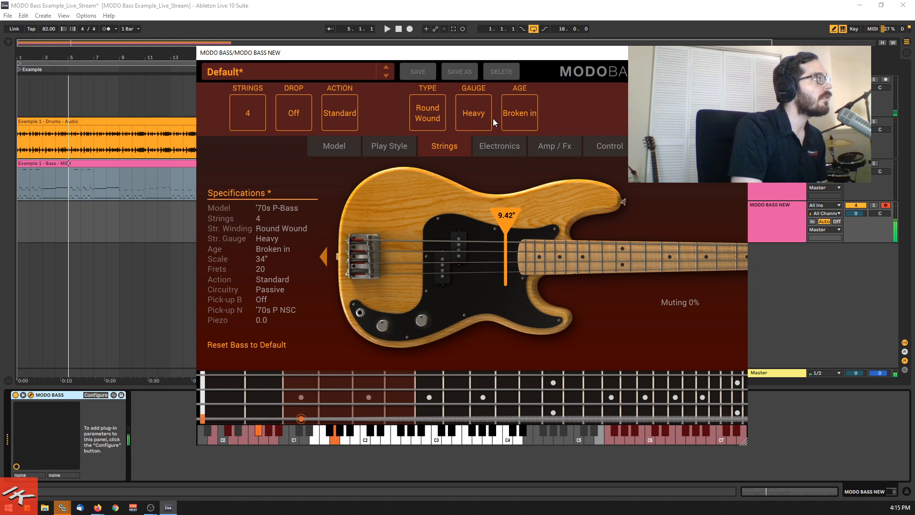
left_click(479, 116)
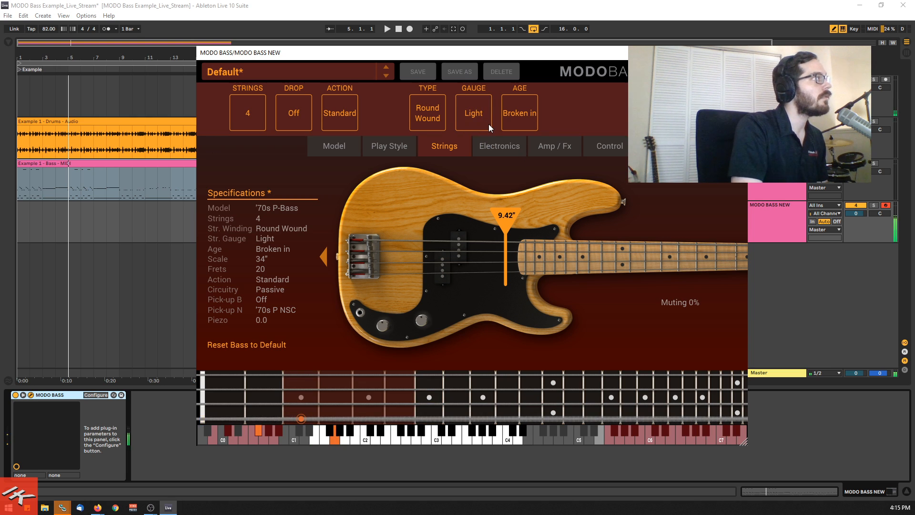
left_click(476, 113)
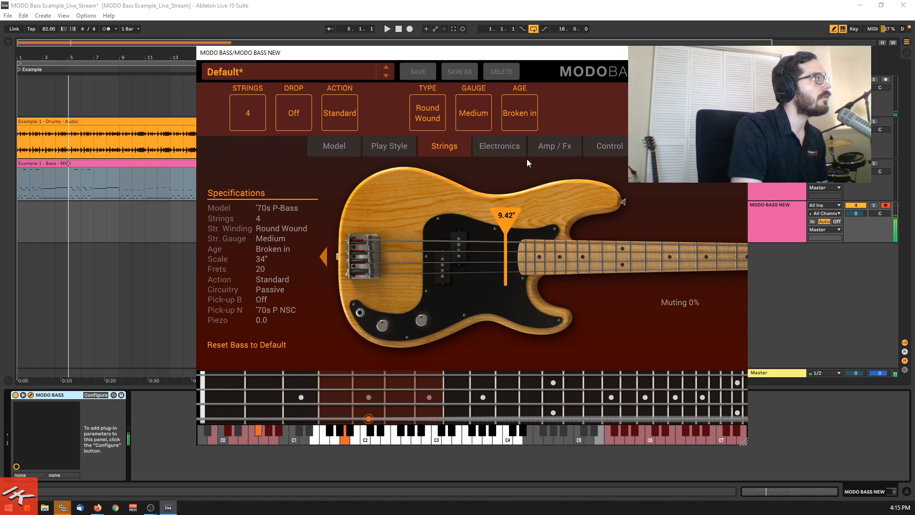
left_click(473, 111)
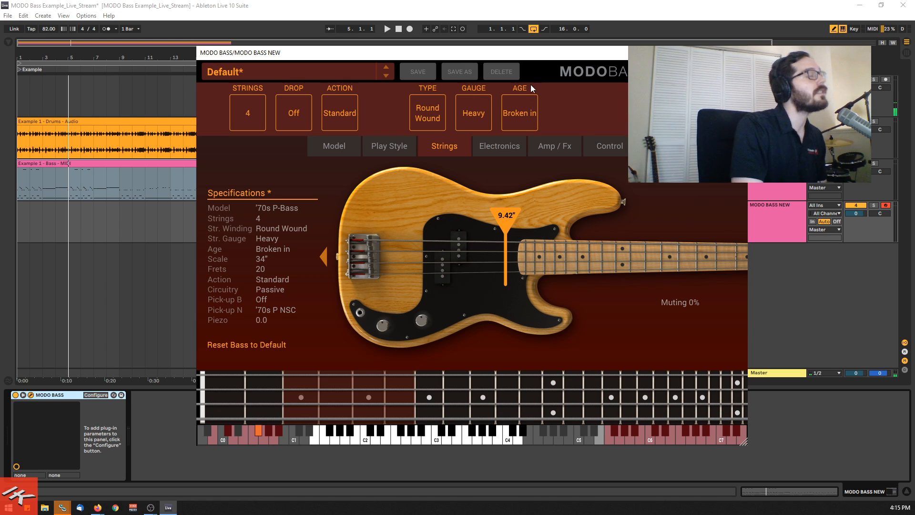
- Set the string age to New, cycling through the other ages, and move and enlarge the plug-in window
left_click(522, 113)
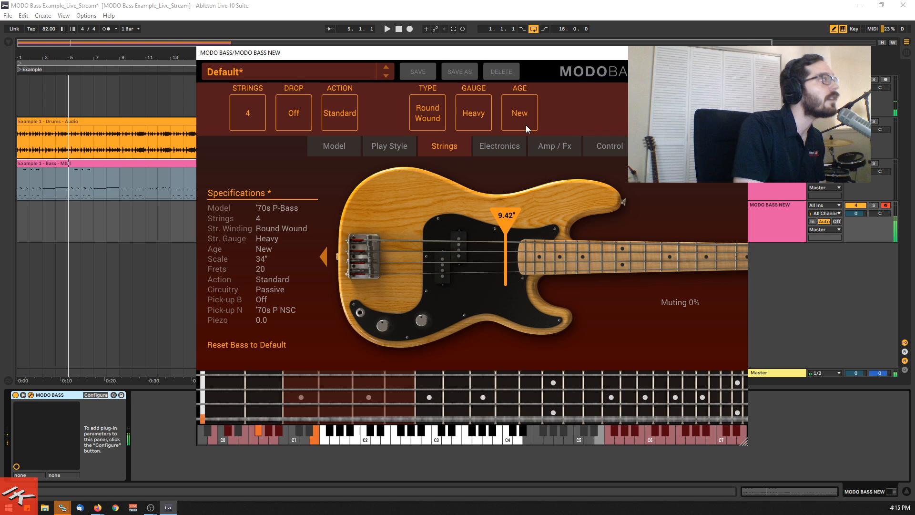
left_click_drag(540, 53, 368, 83)
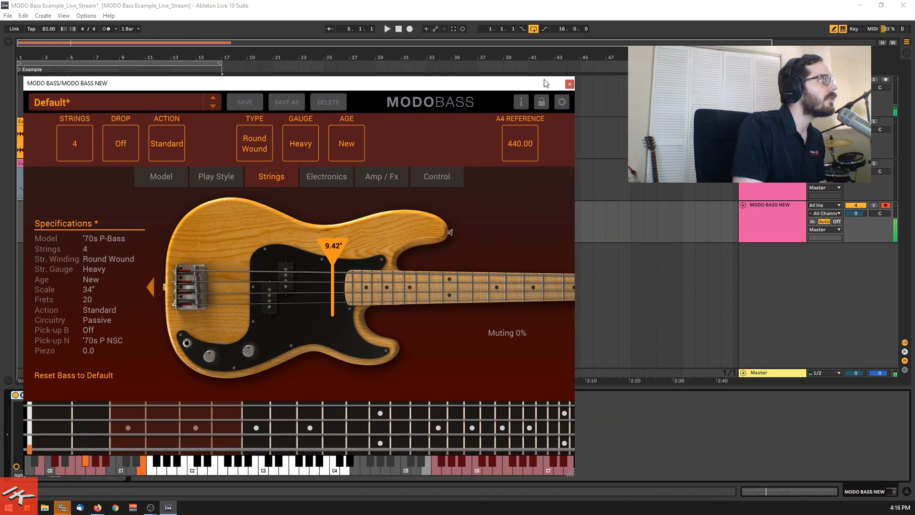
left_click_drag(574, 75, 638, 42)
left_click(369, 114)
left_click(388, 118)
left_click(386, 114)
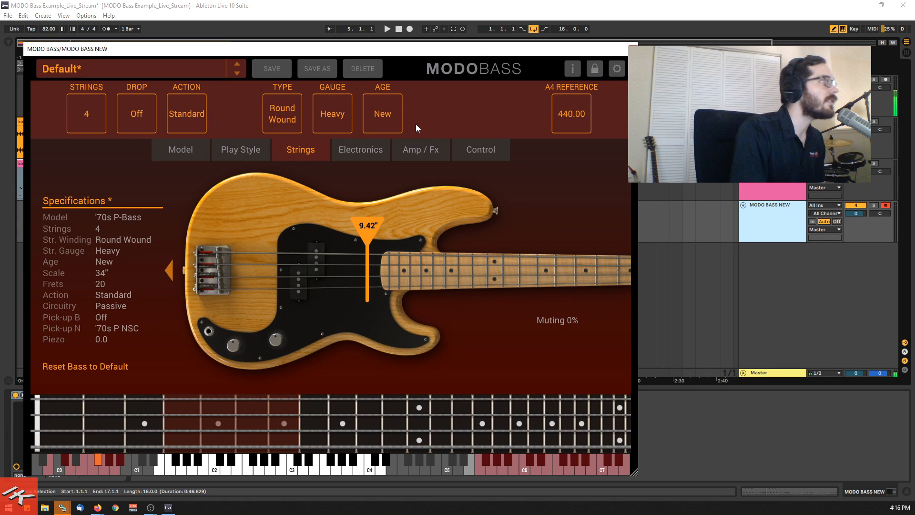
- Show the electronics settings and try the neck pickup at about 1.77", 9.07" and 6.87" from the bridge
left_click(379, 158)
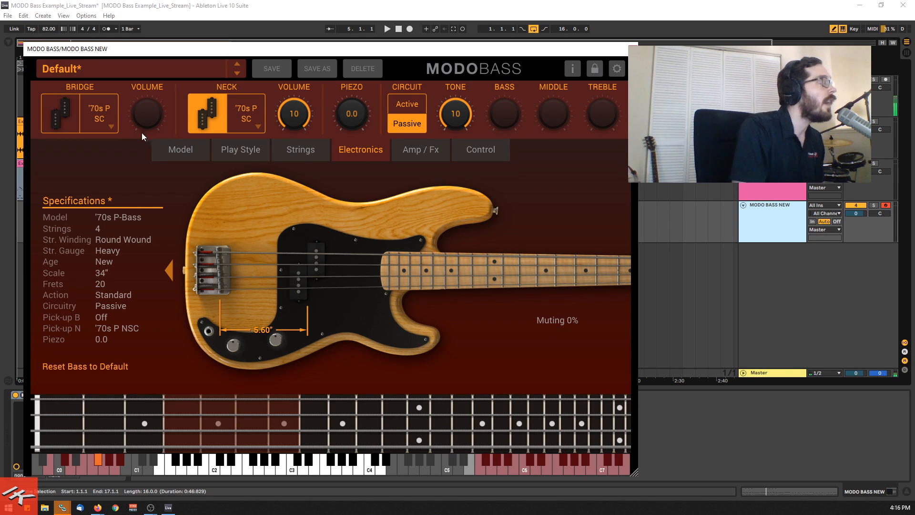
left_click_drag(319, 248, 233, 245)
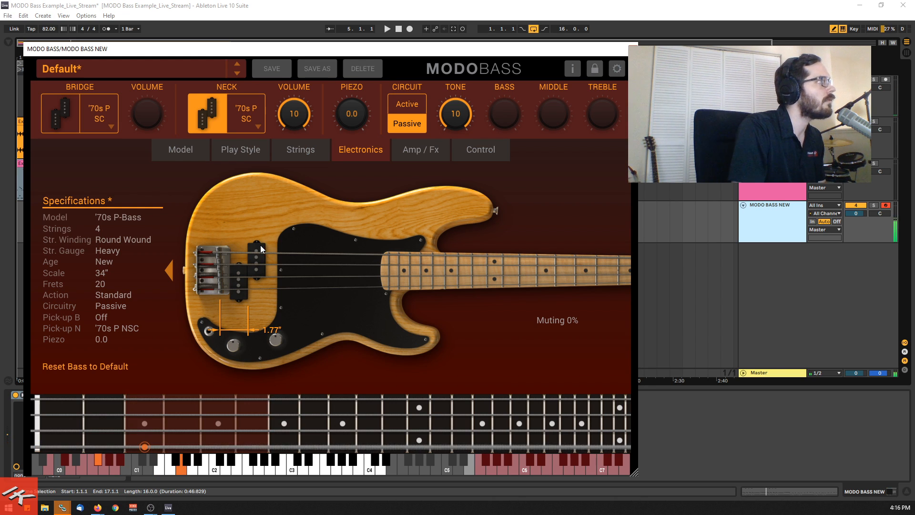
left_click_drag(261, 249, 387, 235)
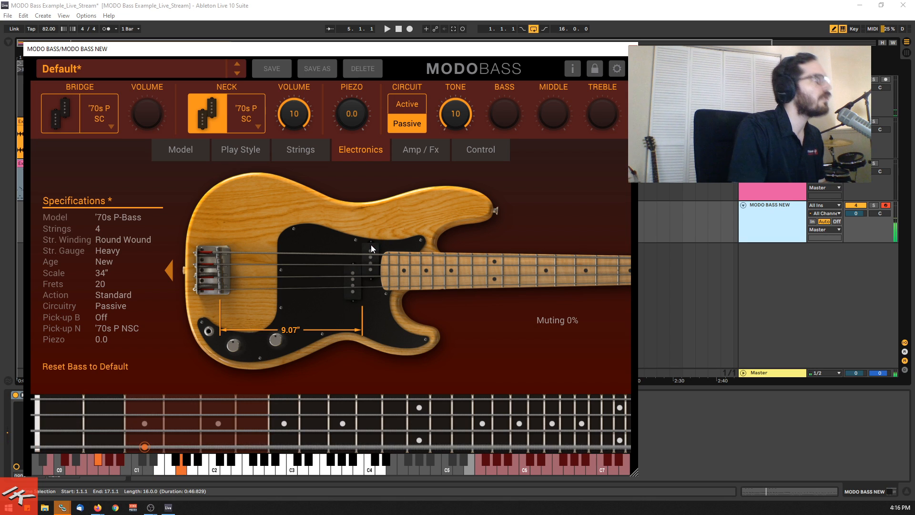
left_click_drag(372, 245, 336, 241)
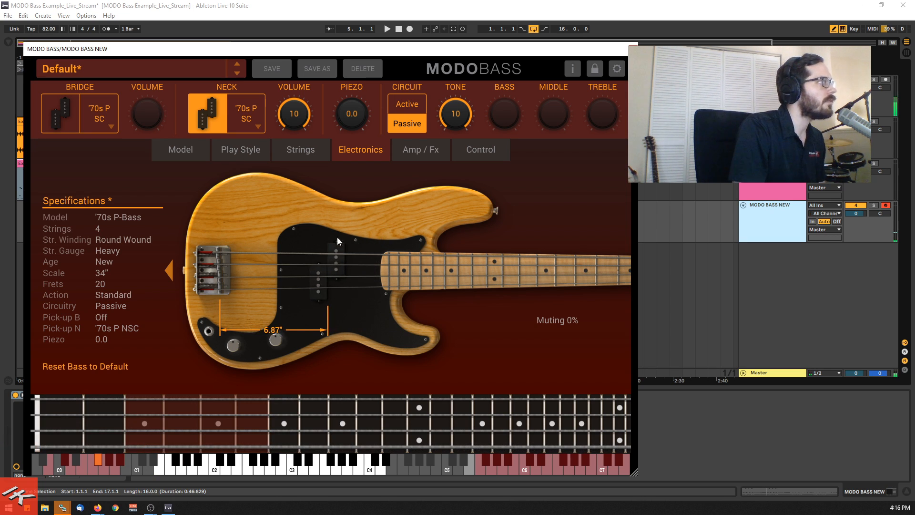
- Enter 10 as the neck pickup's distance from the bridge
double_click(275, 330)
type("10")
key("Return")
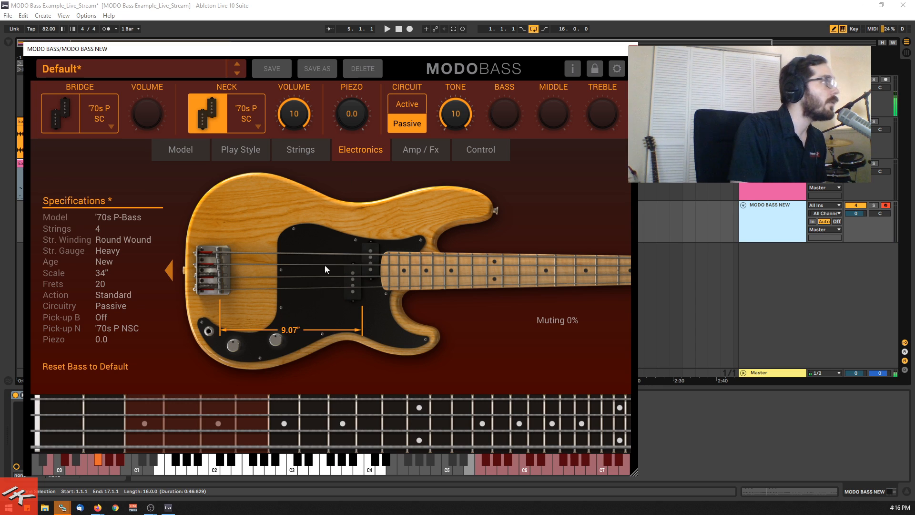
- Move the neck pickup to 7.58" from the bridge and compare the Active circuit with the Passive one
left_click_drag(351, 289, 327, 290)
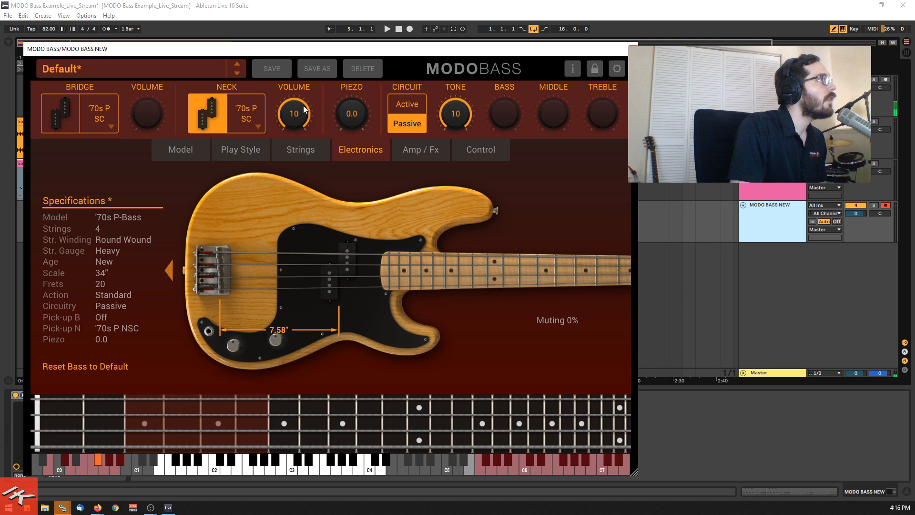
left_click(412, 105)
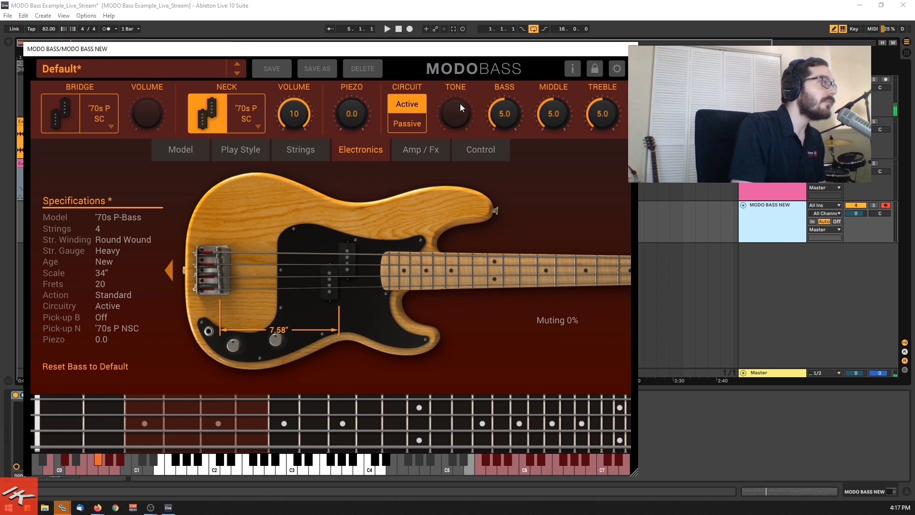
left_click_drag(508, 115, 509, 118)
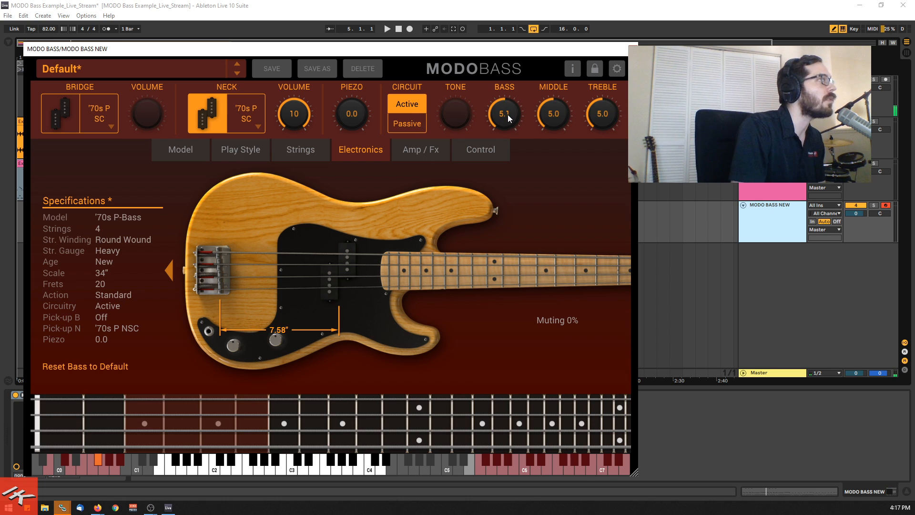
left_click(409, 125)
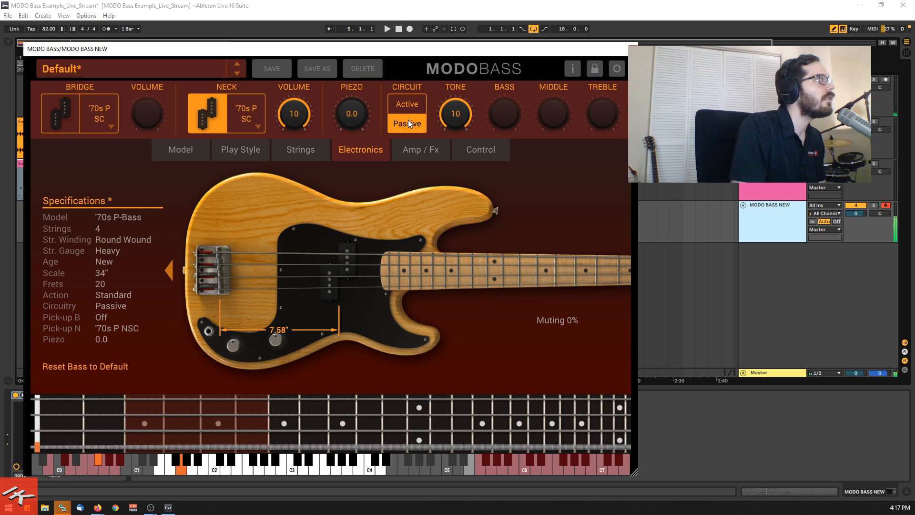
- Switch the circuit to Active and set bass to 7.6, middle to 3.6 and treble to 5.9
left_click(412, 105)
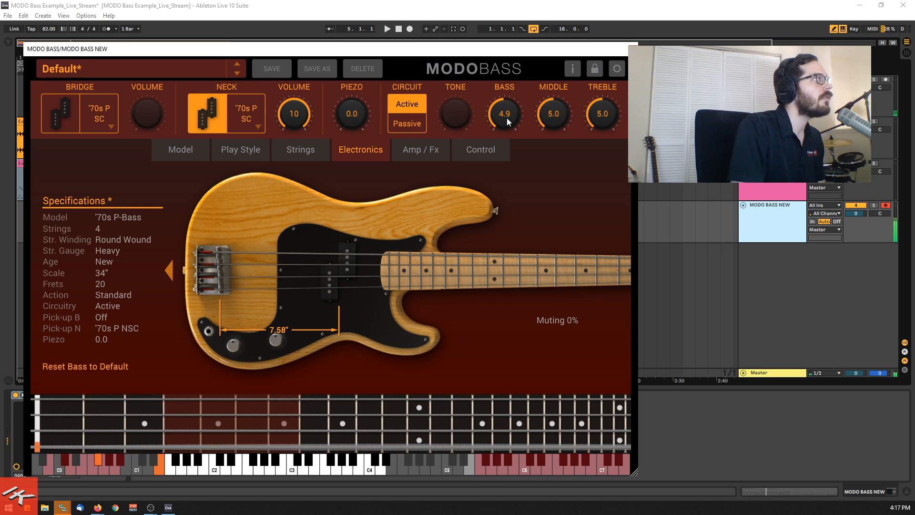
left_click_drag(504, 88, 504, 77)
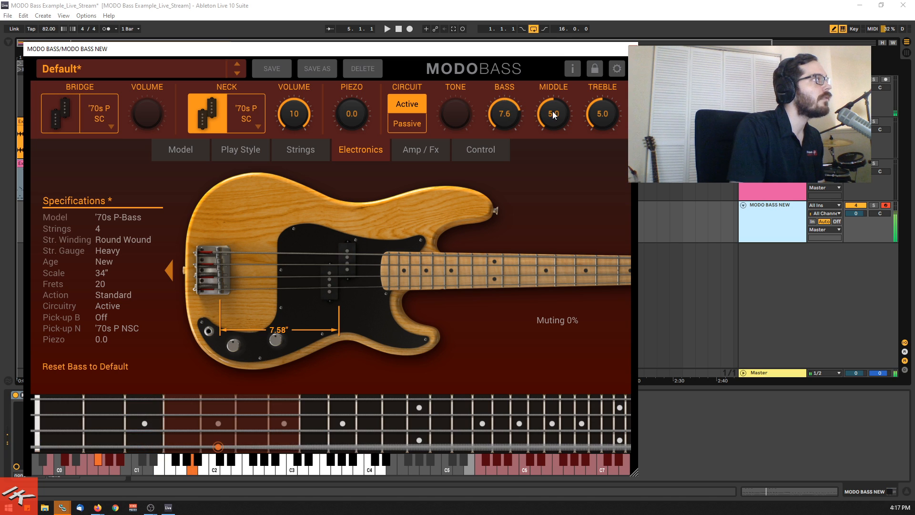
left_click_drag(553, 122, 594, 102)
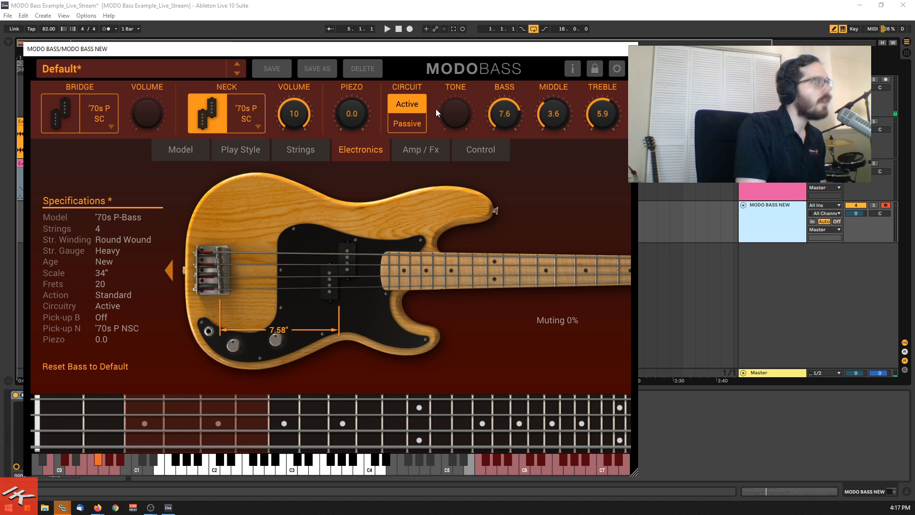
- Reposition the plug-in window and set the piezo level to 3.7 after trying 0.6, 7.3, 10 and 5.1
left_click_drag(440, 52, 541, 37)
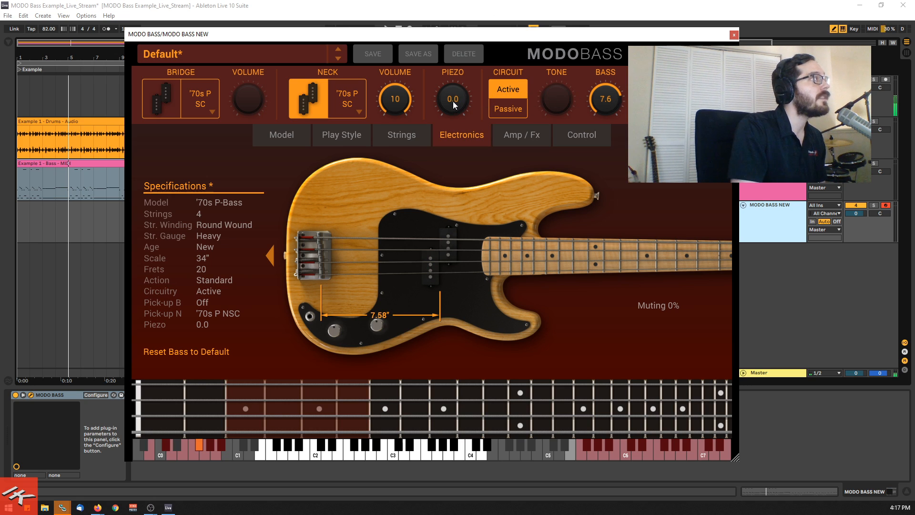
left_click_drag(455, 108, 456, 101)
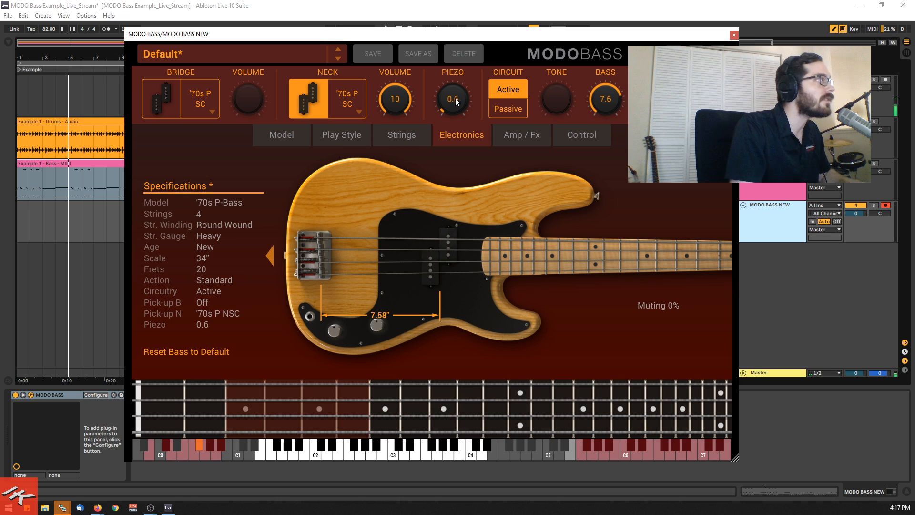
left_click_drag(456, 100, 453, 5)
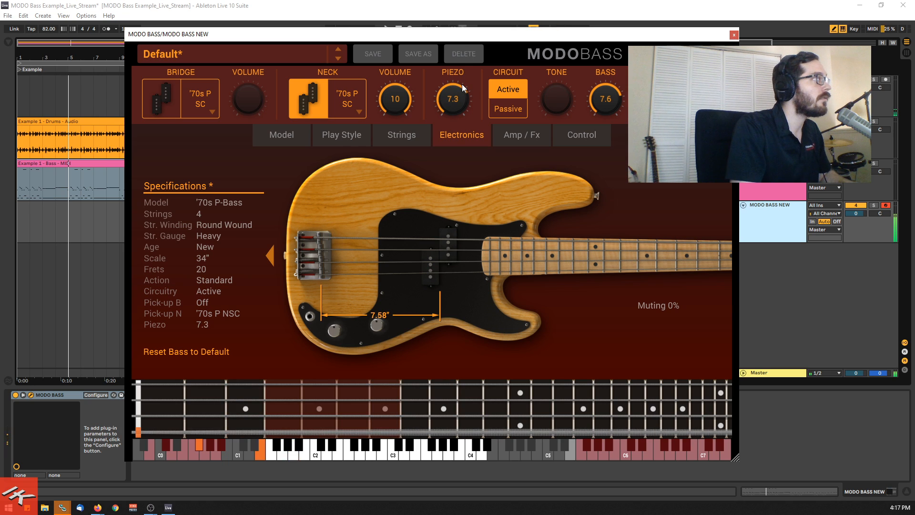
left_click_drag(462, 92, 455, 56)
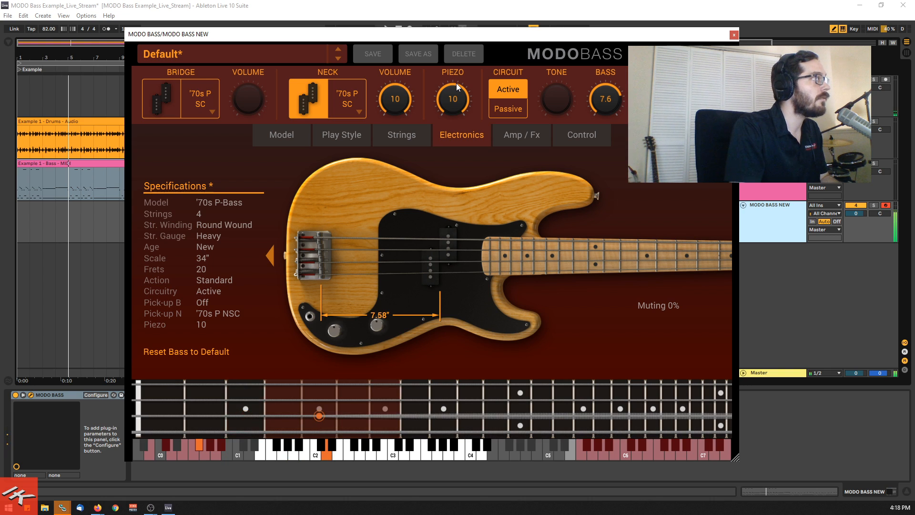
left_click_drag(455, 87, 460, 145)
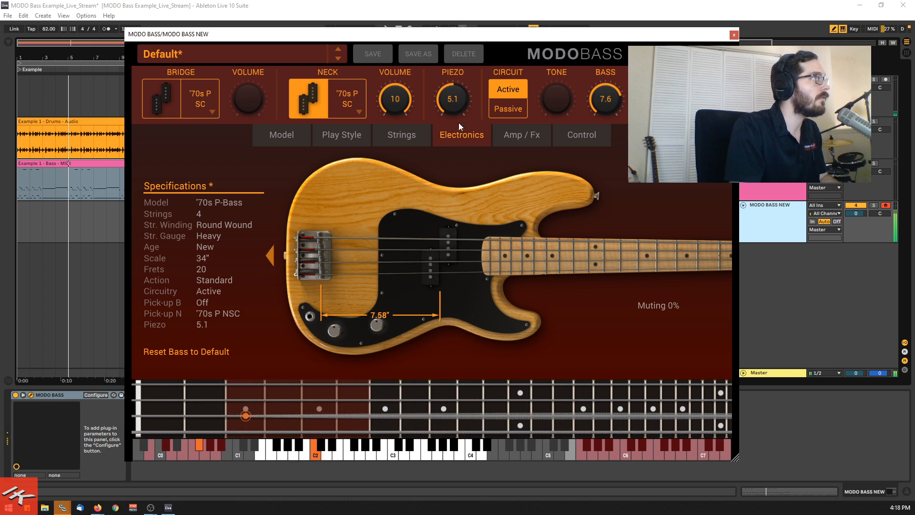
left_click_drag(454, 106, 459, 108)
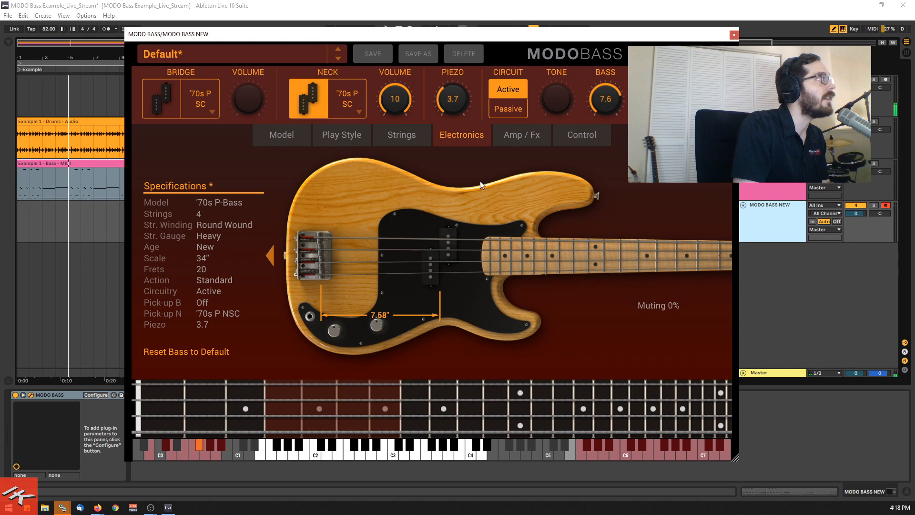
- Change the neck pickup to Flame NSC after trying the Devil SC and Studio NSC pickups
left_click(345, 99)
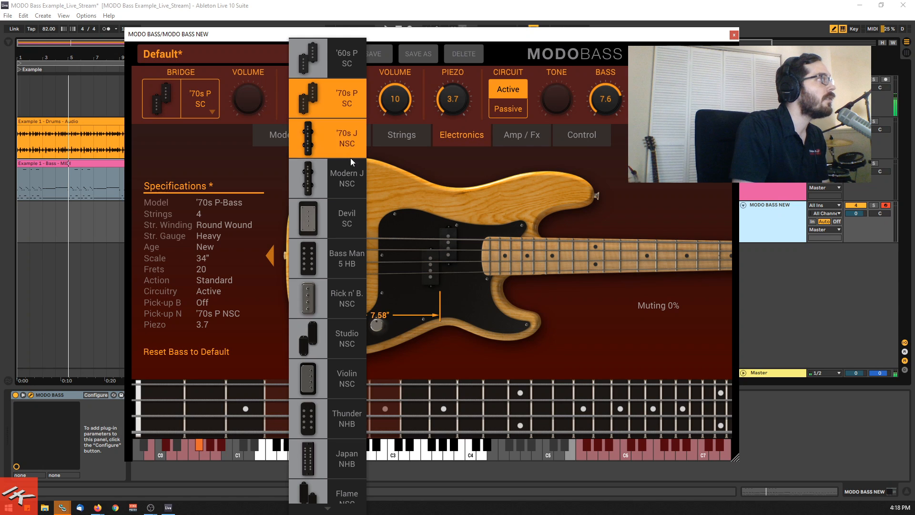
left_click(341, 219)
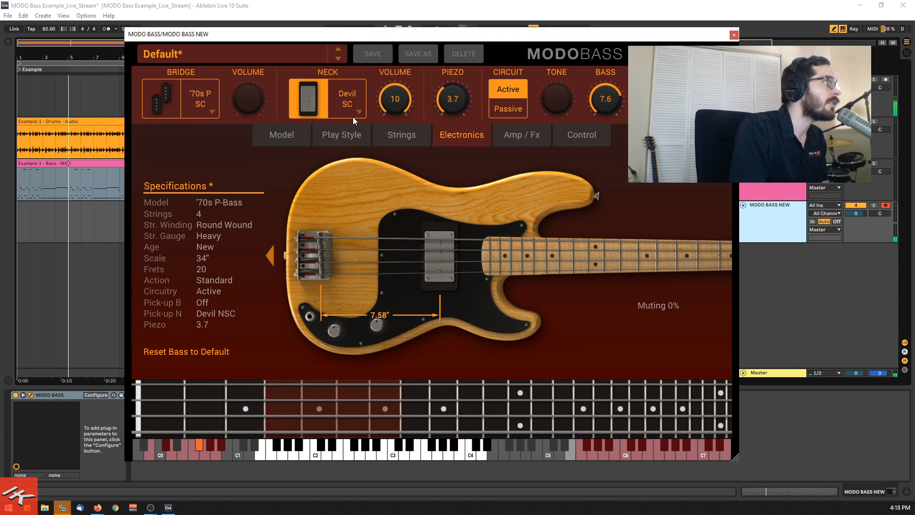
left_click(341, 109)
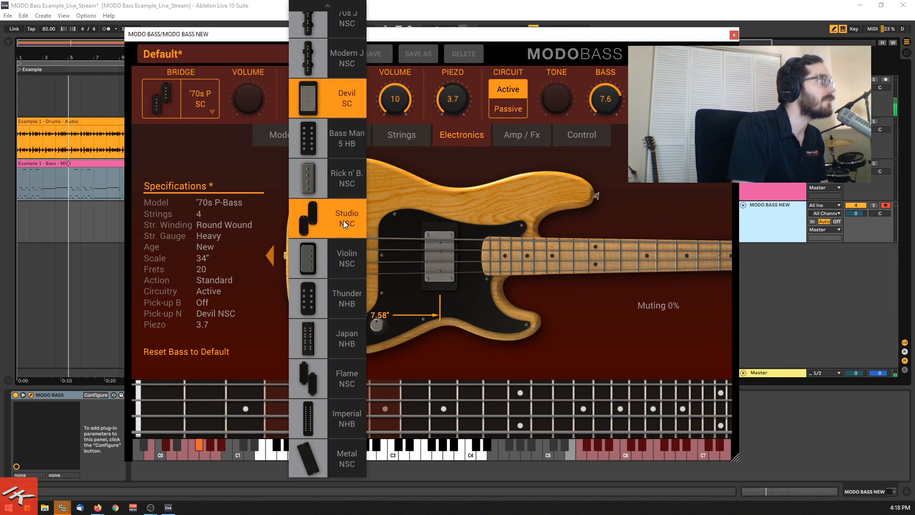
left_click(343, 220)
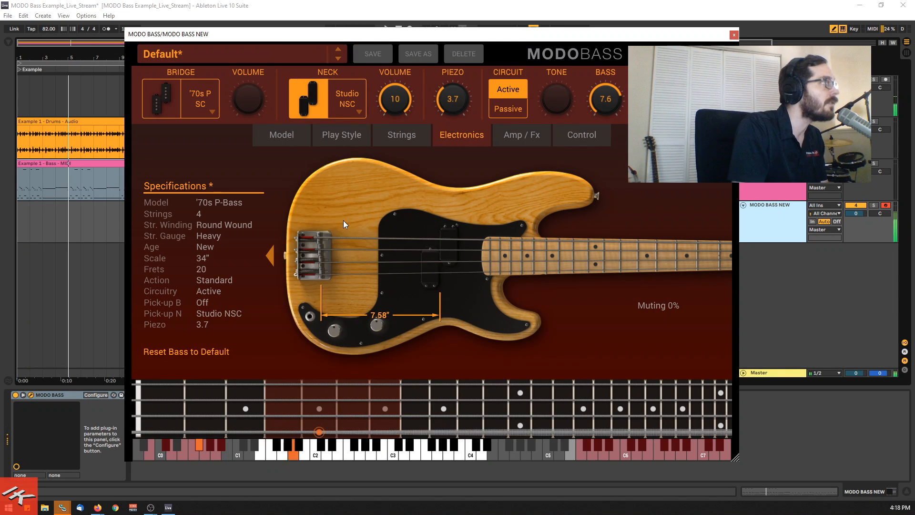
left_click(350, 101)
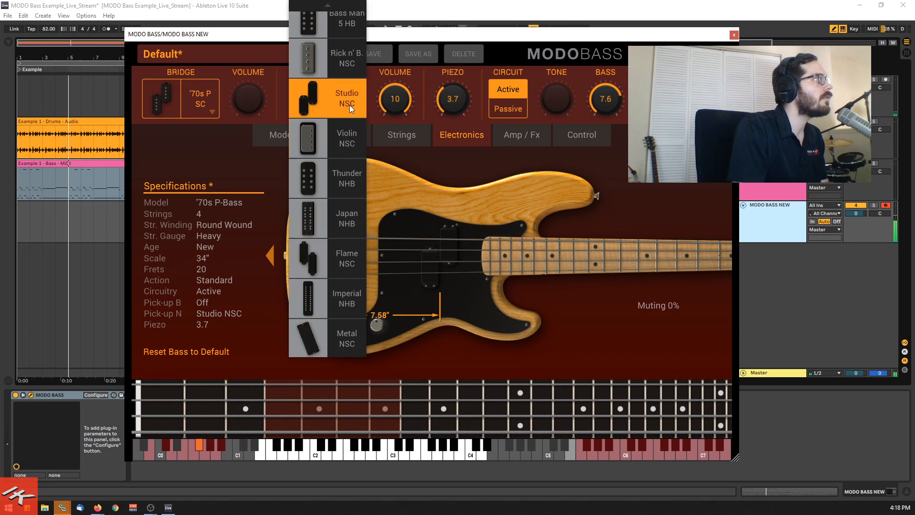
left_click(330, 298)
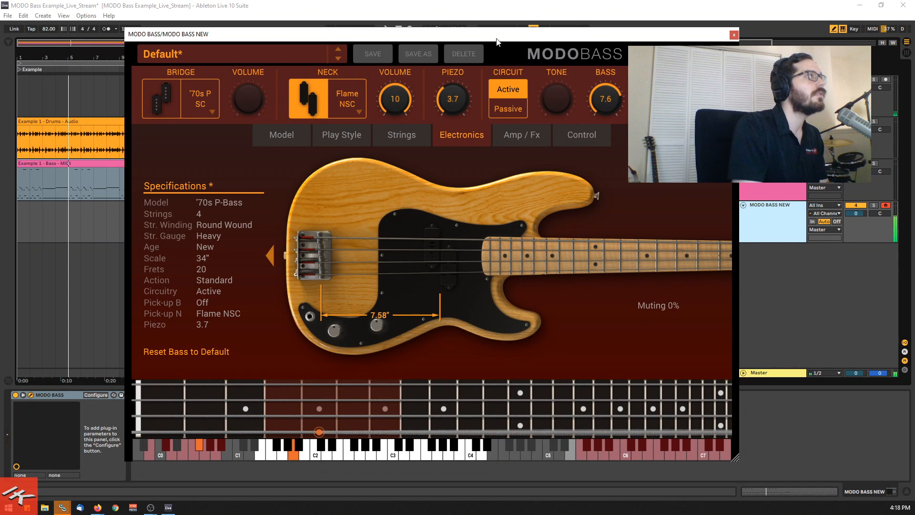
- Enable both bridge and neck pickups, placing them about 3.15" and 7.79" from the bridge
left_click(307, 97)
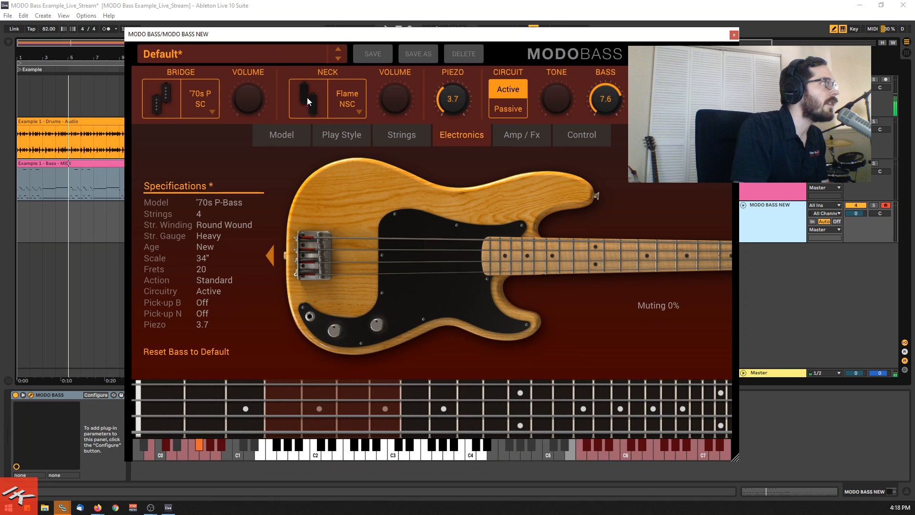
left_click(172, 98)
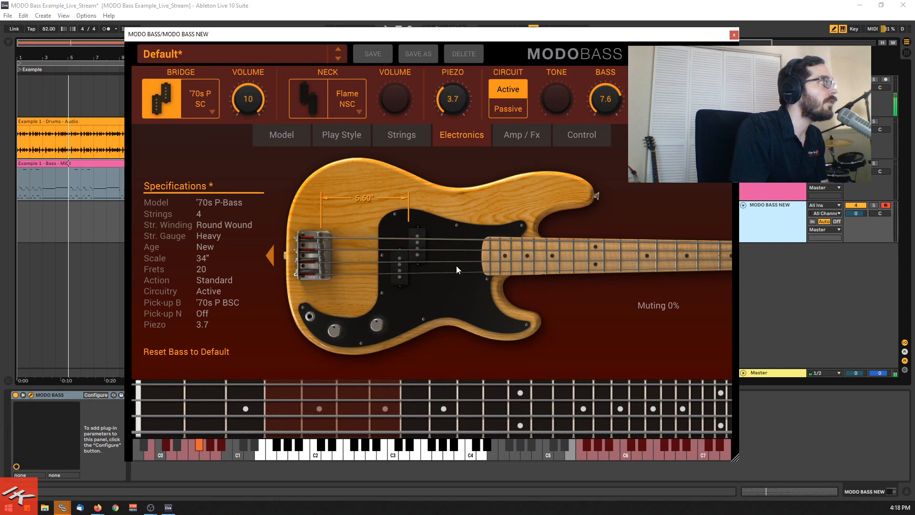
left_click(318, 101)
left_click_drag(407, 301, 363, 275)
left_click_drag(451, 275, 447, 273)
- Change the neck pickup to Metal NSC and the bridge pickup to Devil SC, placed about 3.11" from the bridge
left_click(341, 98)
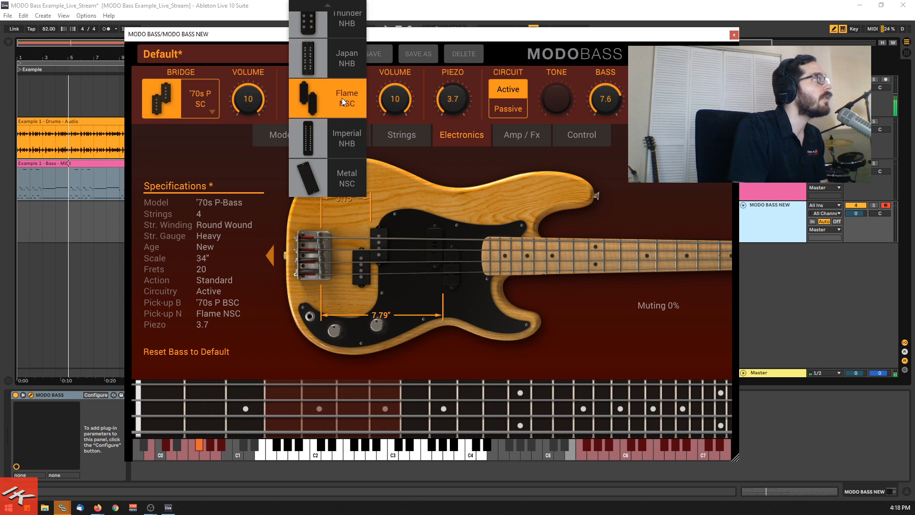
left_click(345, 164)
left_click(210, 109)
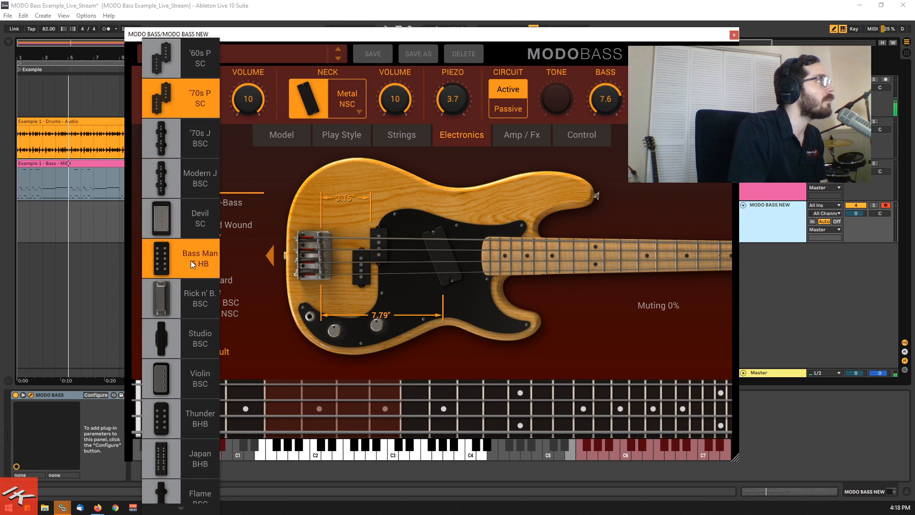
left_click(200, 218)
left_click_drag(376, 284, 356, 278)
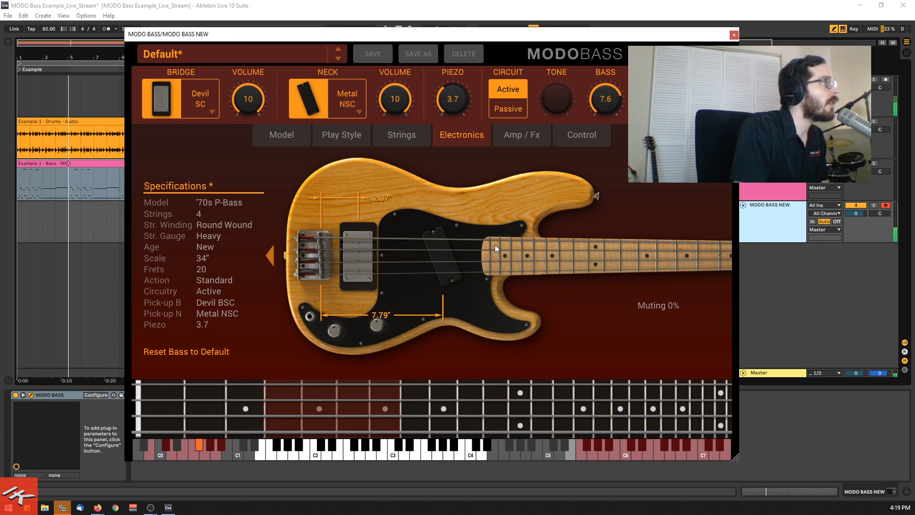
left_click_drag(355, 274, 367, 273)
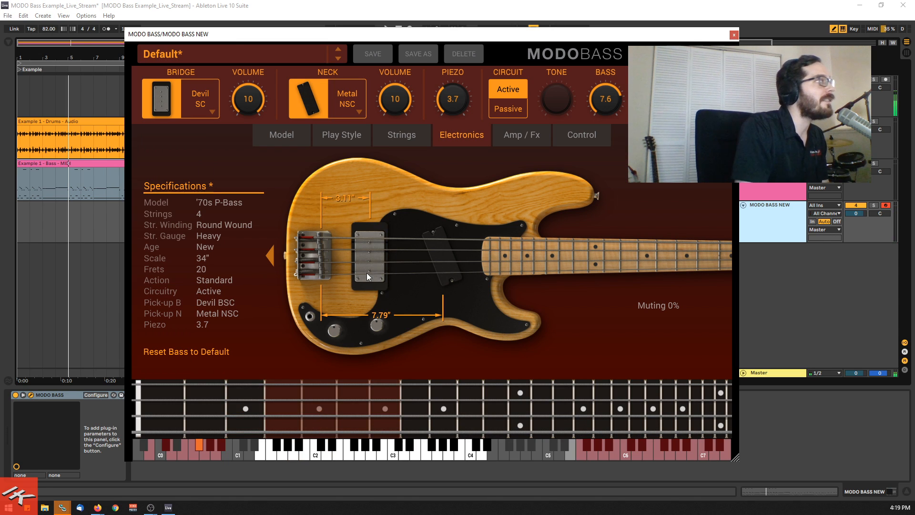
- Hide the specifications list and review the strings, play style and model settings
left_click(272, 256)
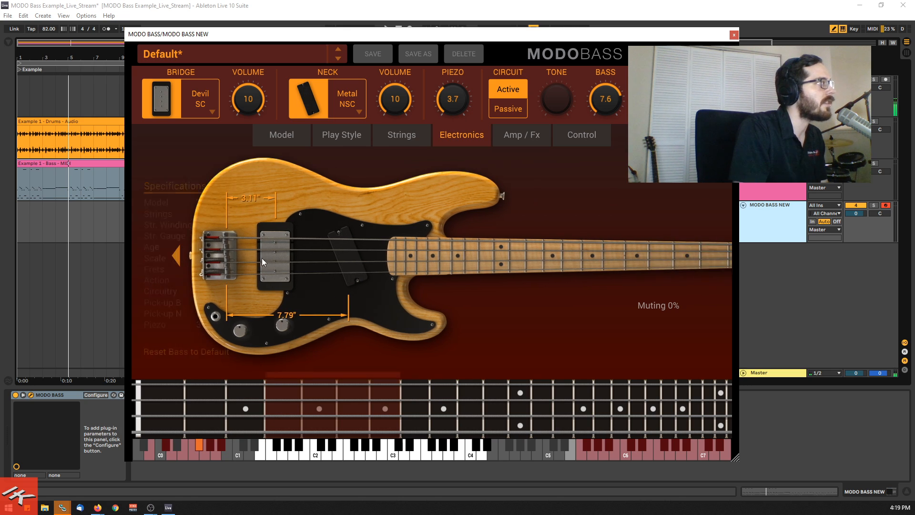
left_click(415, 136)
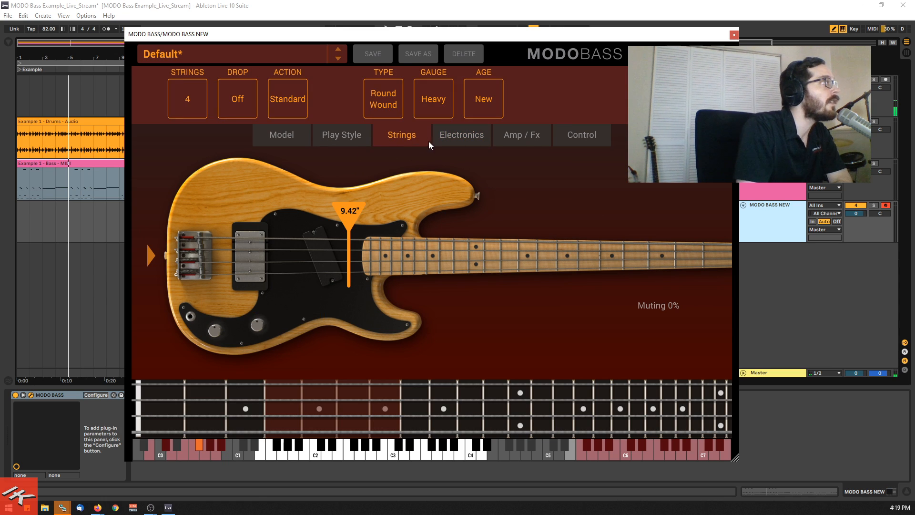
left_click(348, 137)
left_click(260, 140)
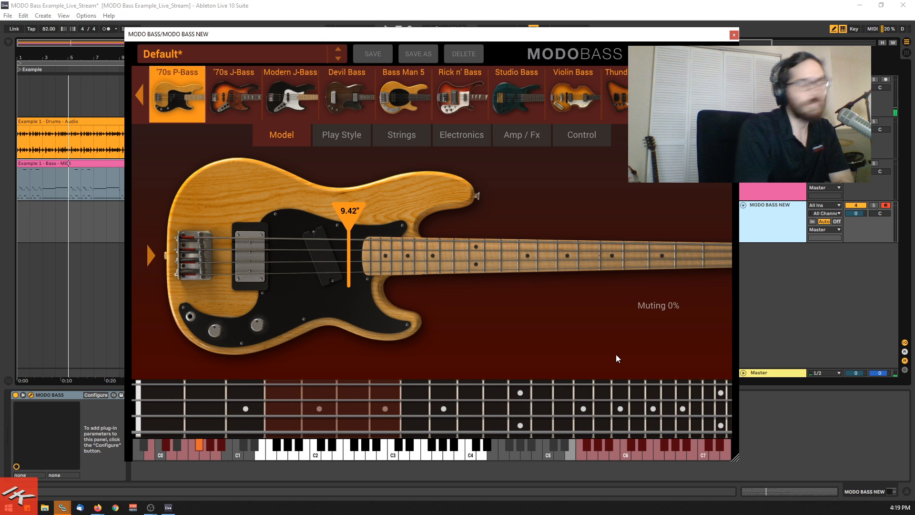
- Show the amp and effects settings and switch the amplifier to the Tube model
left_click(526, 137)
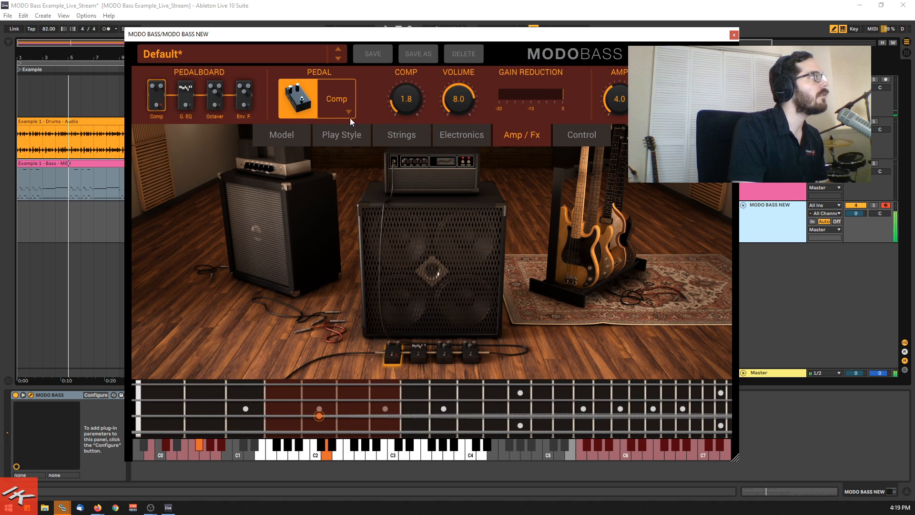
left_click(454, 171)
left_click(192, 94)
left_click(216, 139)
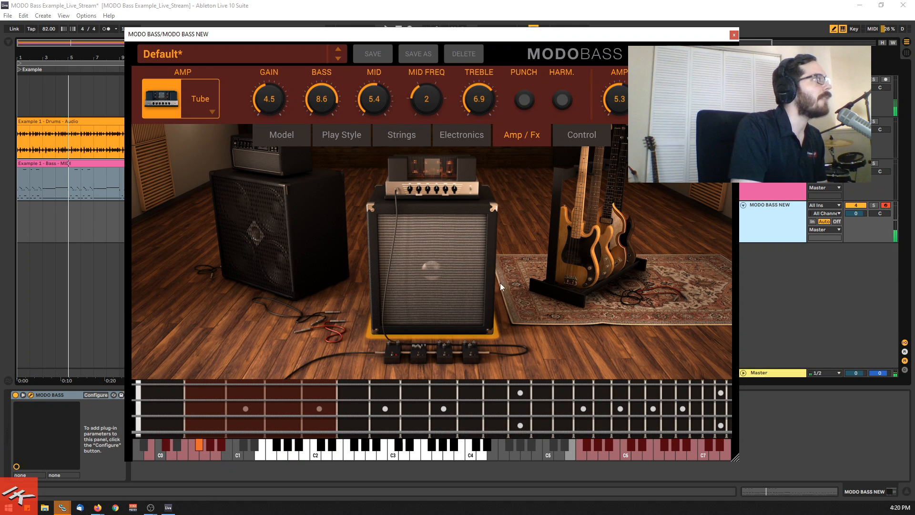
- Select the Comp pedal, lower the amp level to 0.0 and set the compression to 2.5 after trying 6.1
left_click(393, 355)
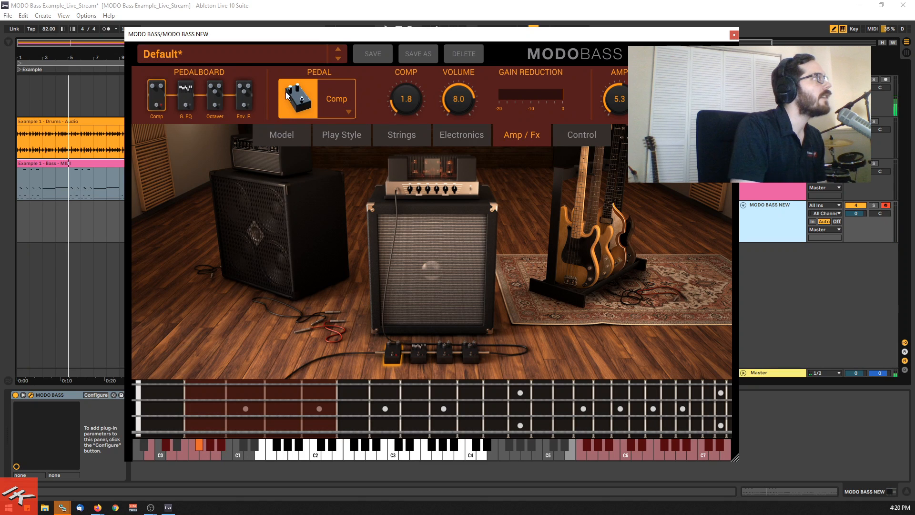
left_click_drag(627, 101, 621, 190)
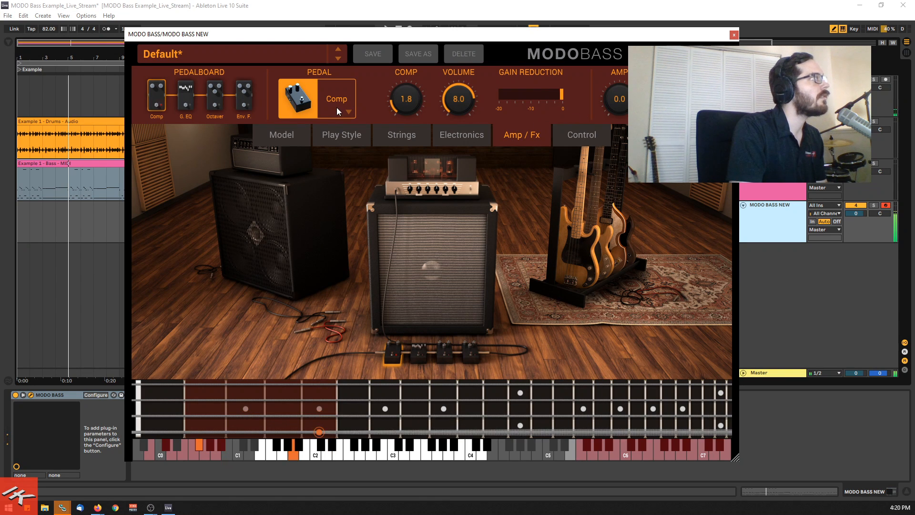
left_click_drag(394, 98, 401, 40)
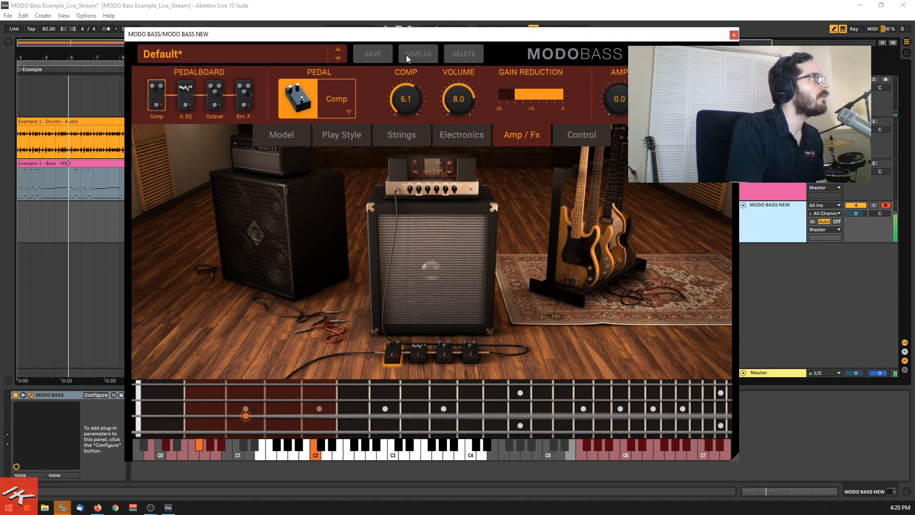
left_click_drag(406, 93, 410, 139)
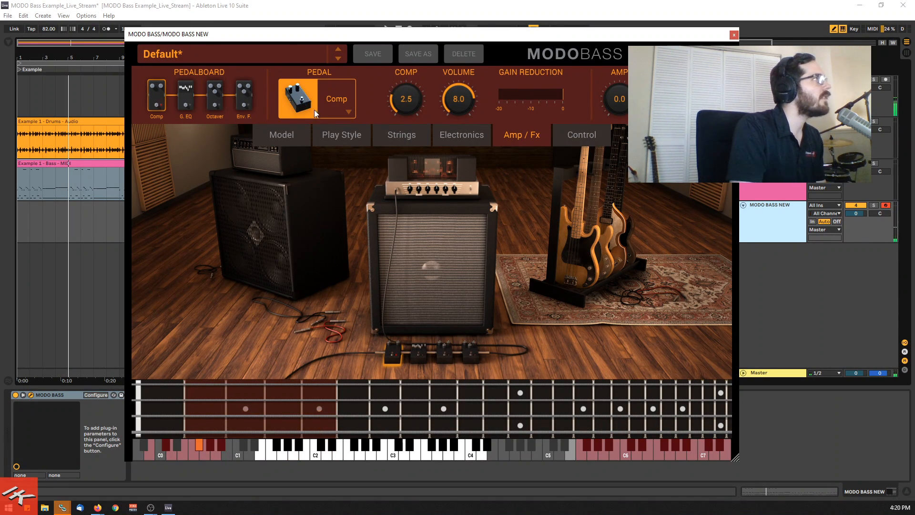
- Select the Graphic EQ pedal and try boosting and cutting its 400 Hz band
left_click(194, 95)
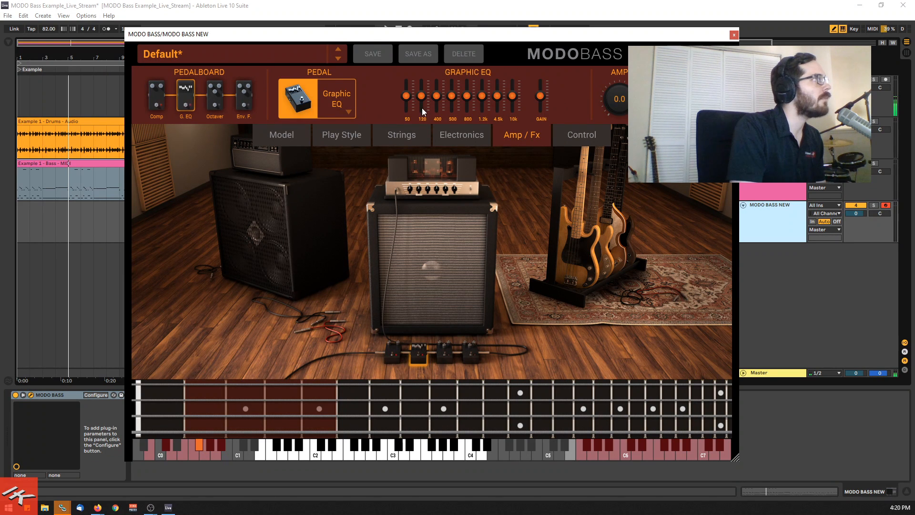
left_click_drag(436, 94, 437, 89)
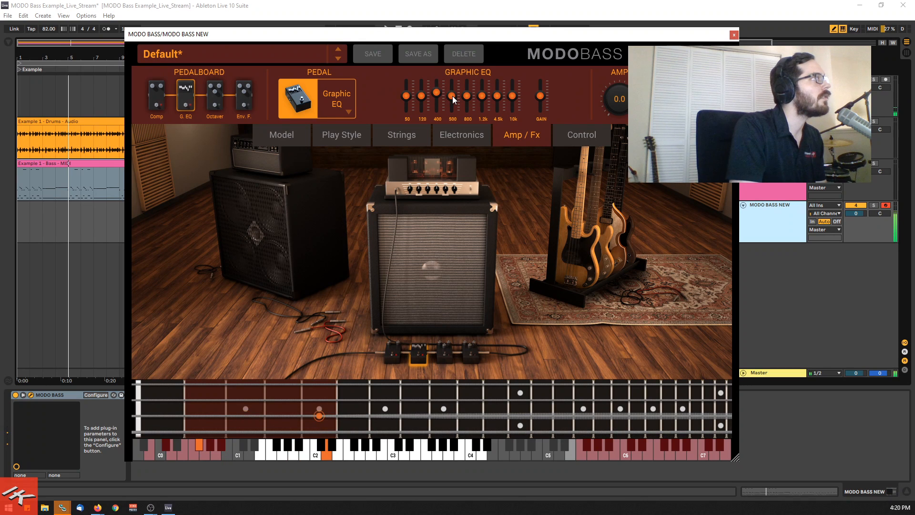
left_click_drag(437, 92, 439, 171)
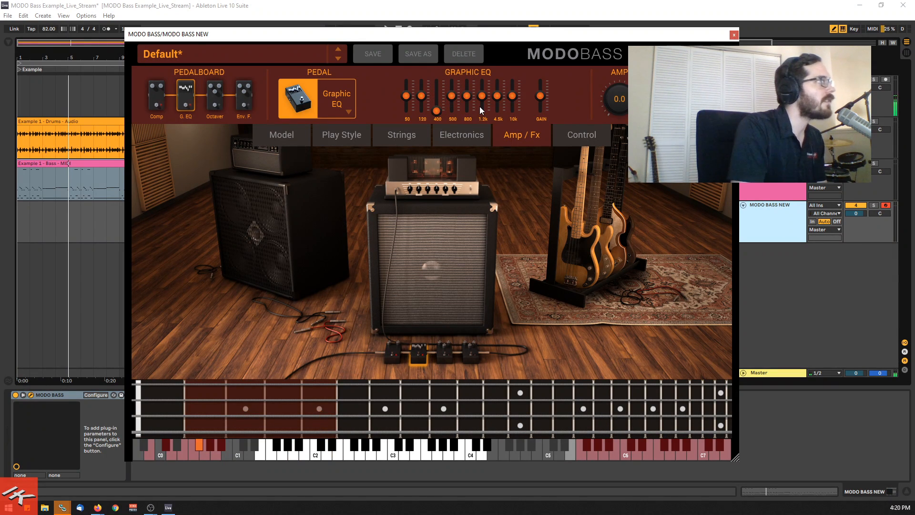
left_click_drag(436, 110, 433, 1)
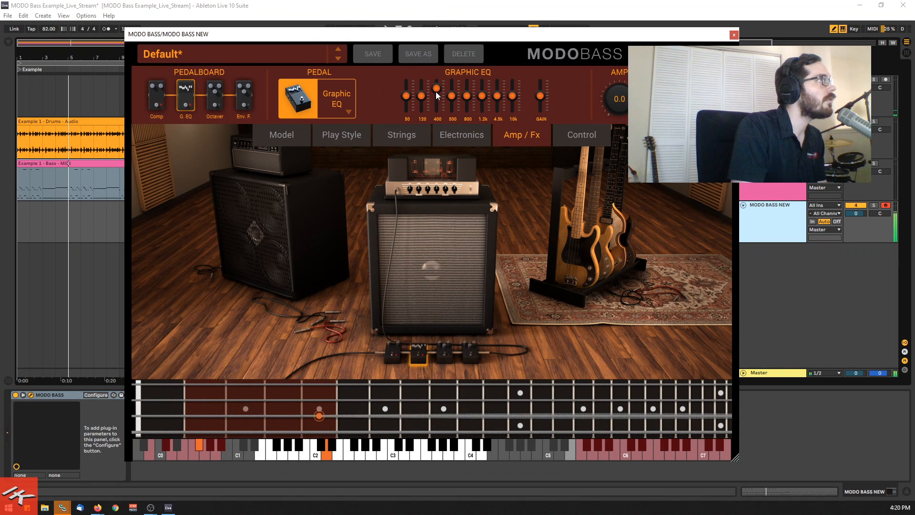
left_click_drag(436, 89, 439, 132)
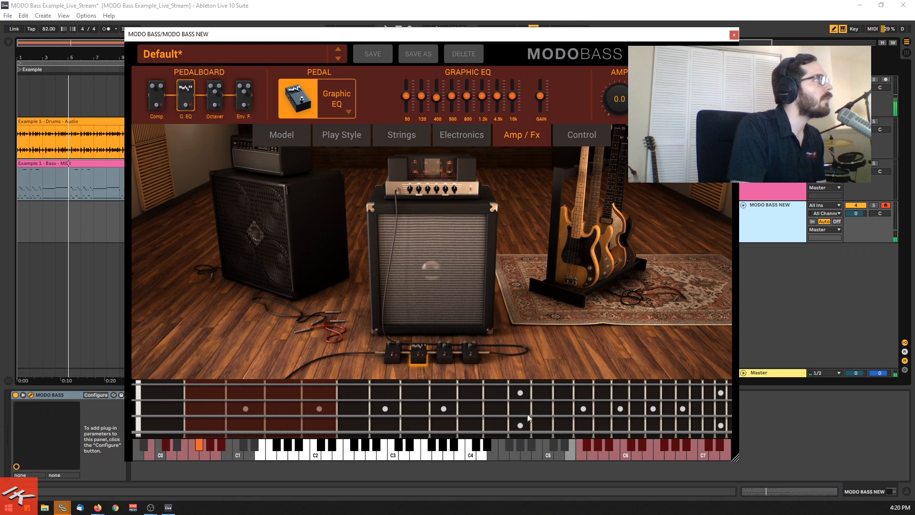
- Show the Octaver pedal's settings and the control assignments table
left_click(445, 352)
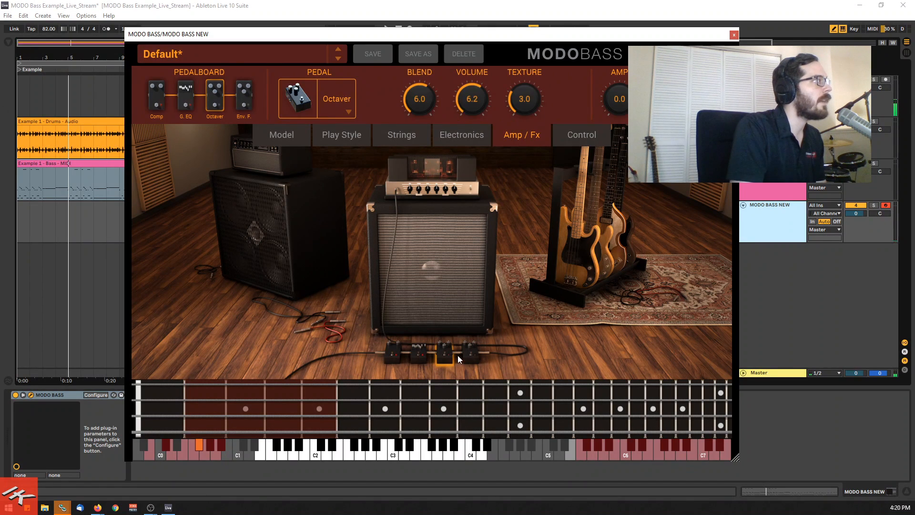
left_click(306, 101)
left_click(304, 99)
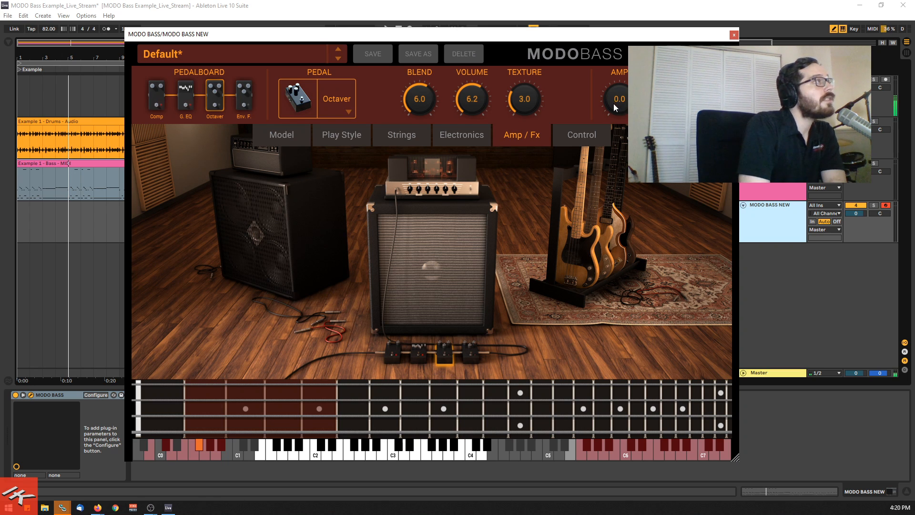
left_click(582, 136)
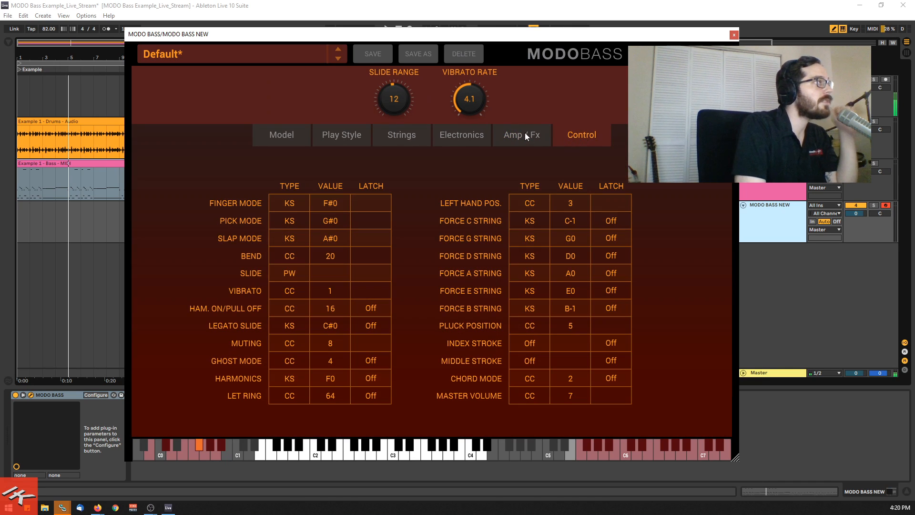
- Load the Funky_Live-Stream preset and review its model, play style, strings, electronics, amp and effects, and control settings
left_click(227, 53)
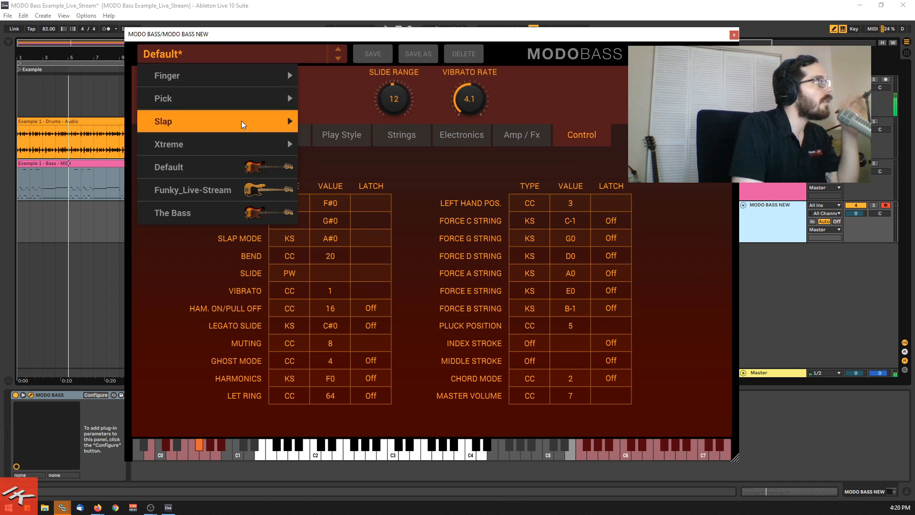
left_click(220, 190)
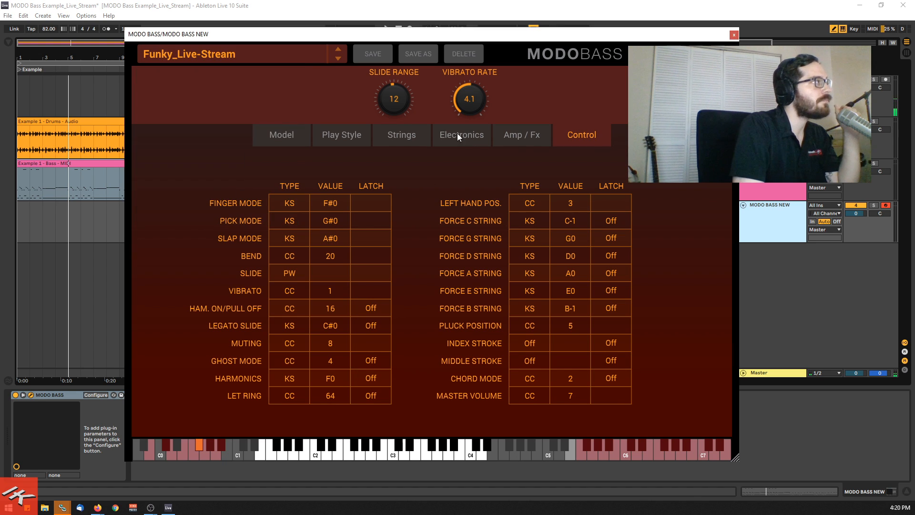
left_click(297, 136)
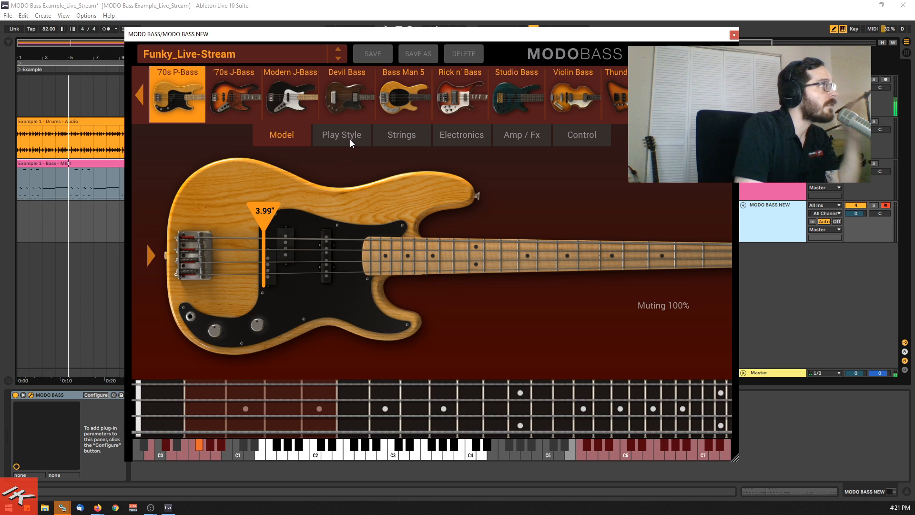
left_click(351, 140)
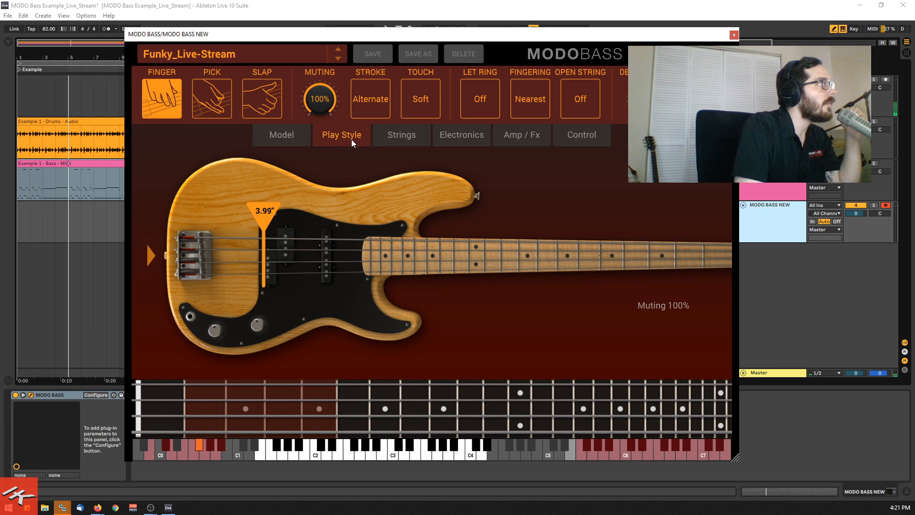
left_click(405, 136)
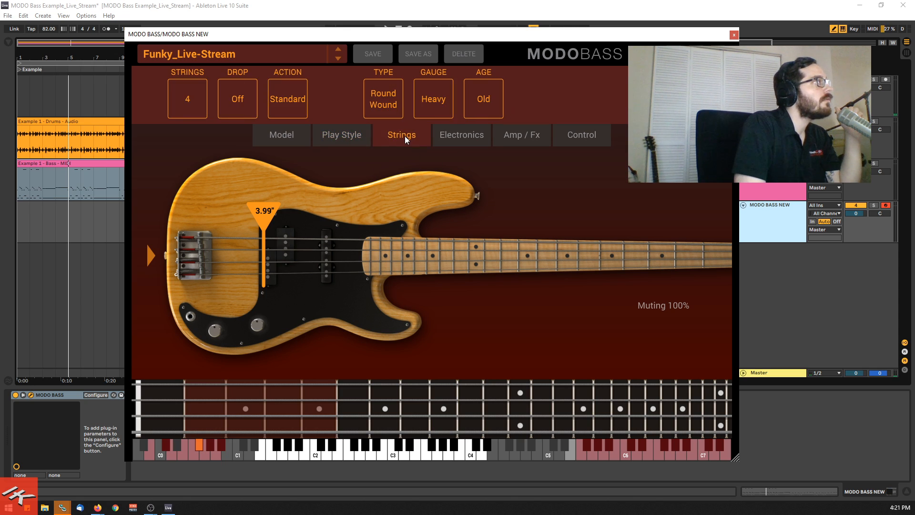
left_click(467, 137)
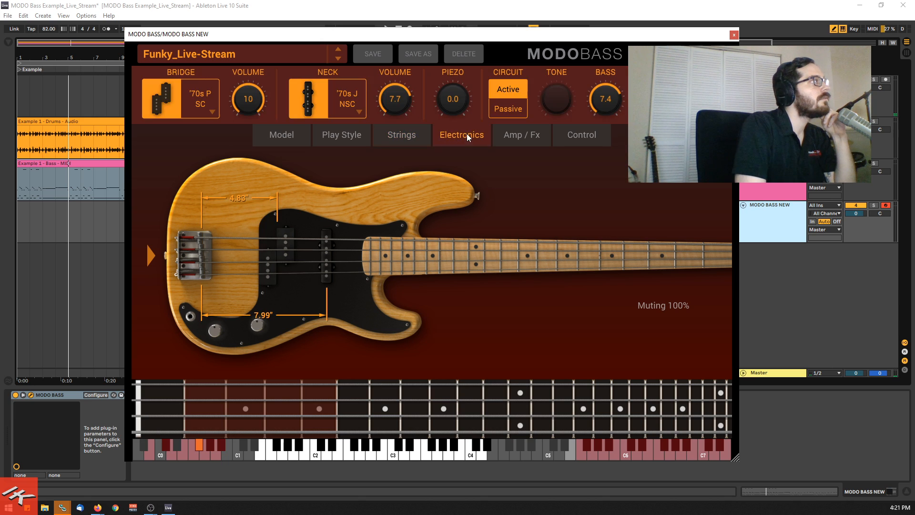
left_click(529, 136)
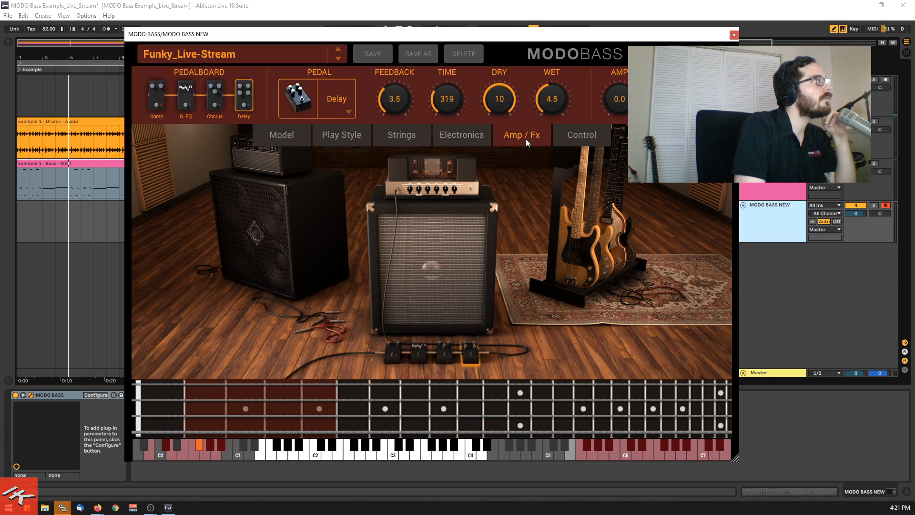
left_click(583, 136)
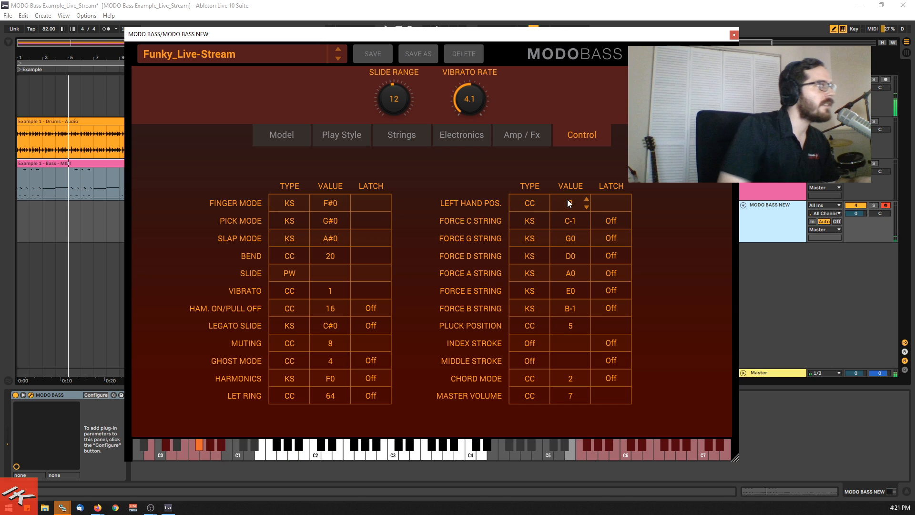
- Enlarge the MODO BASS NEW plugin window and reposition it so the whole interface fits on screen
left_click_drag(542, 33, 519, 0)
left_click_drag(713, 432, 798, 499)
left_click_drag(605, 9, 618, 15)
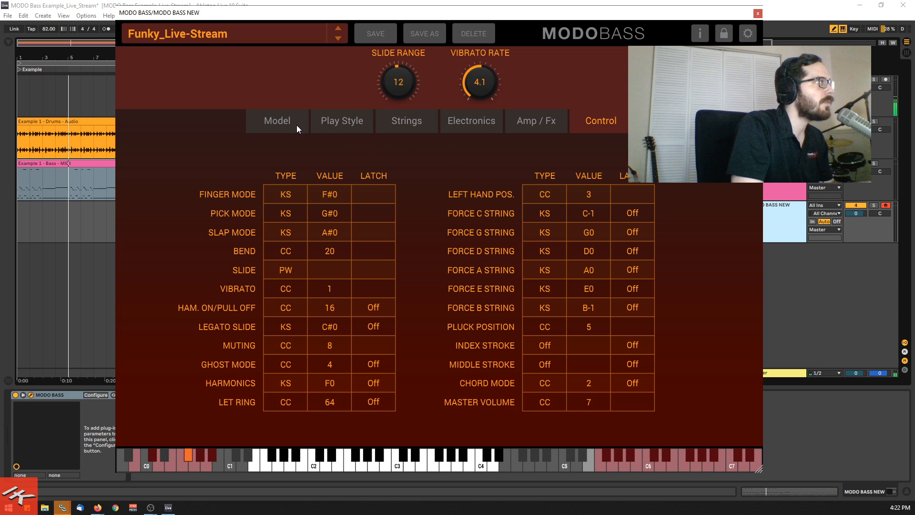
- Look at the play style page, inspect the Force G String trigger types and try latching Force E String
left_click(332, 122)
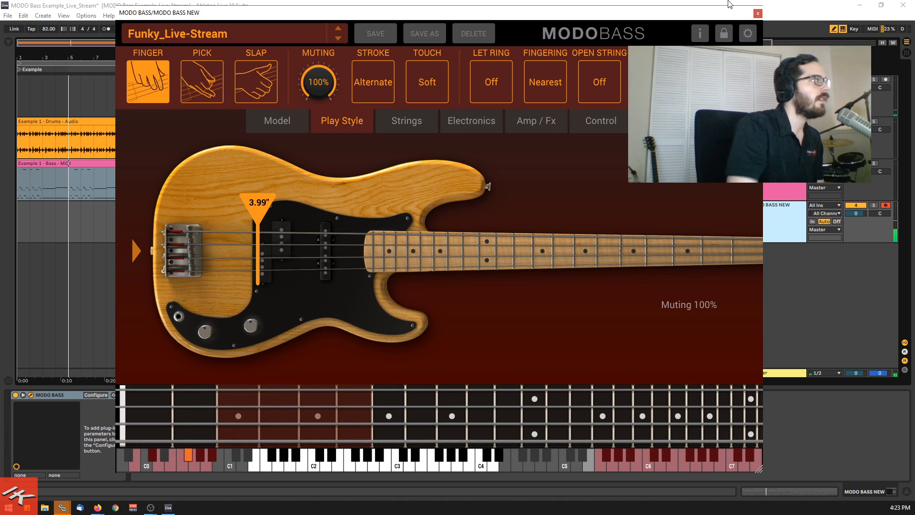
left_click(611, 120)
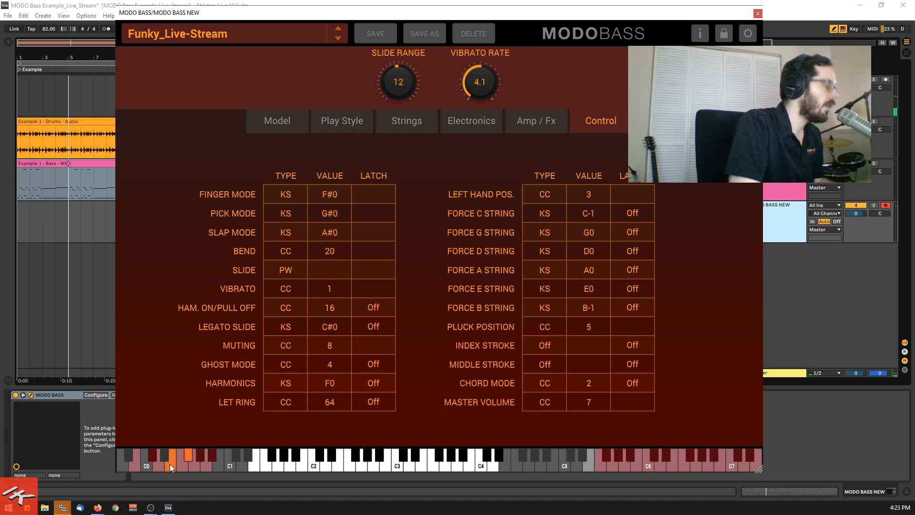
left_click(557, 233)
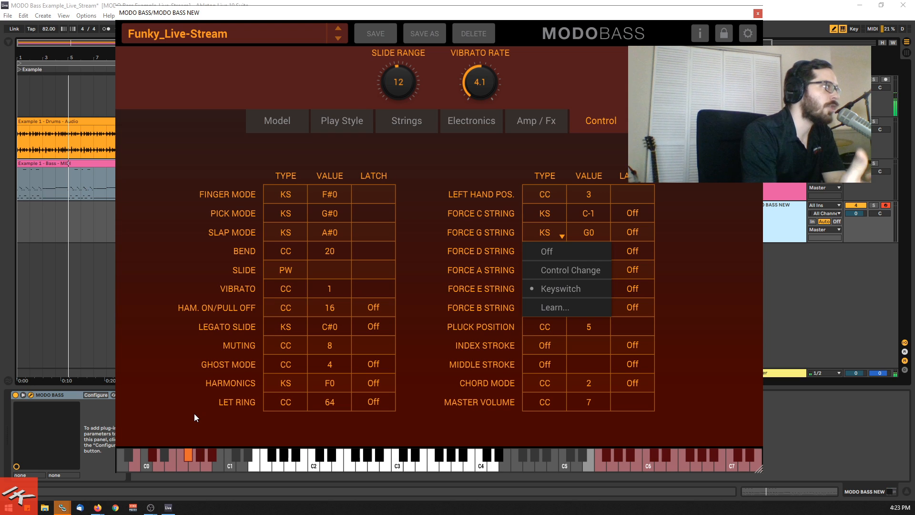
left_click(649, 231)
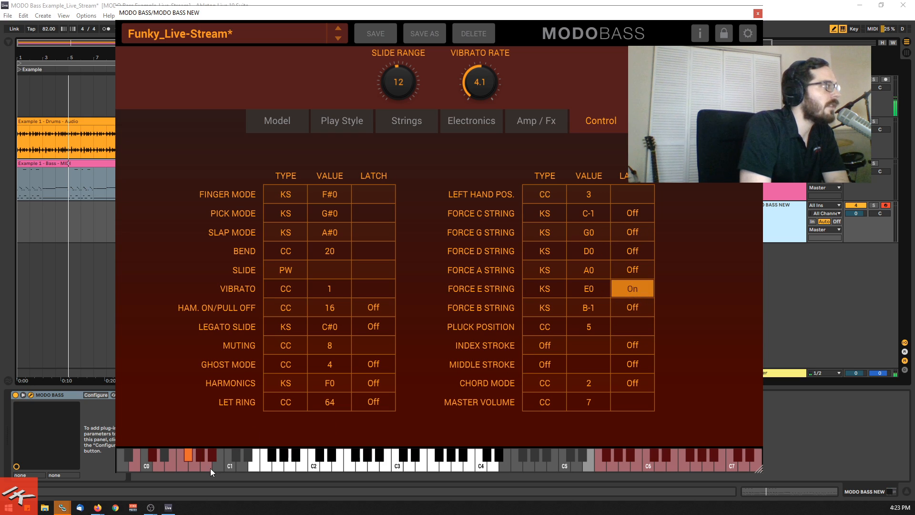
- Compare the play style page with the control assignments to check how Hammer On / Pull Off is triggered
left_click(344, 121)
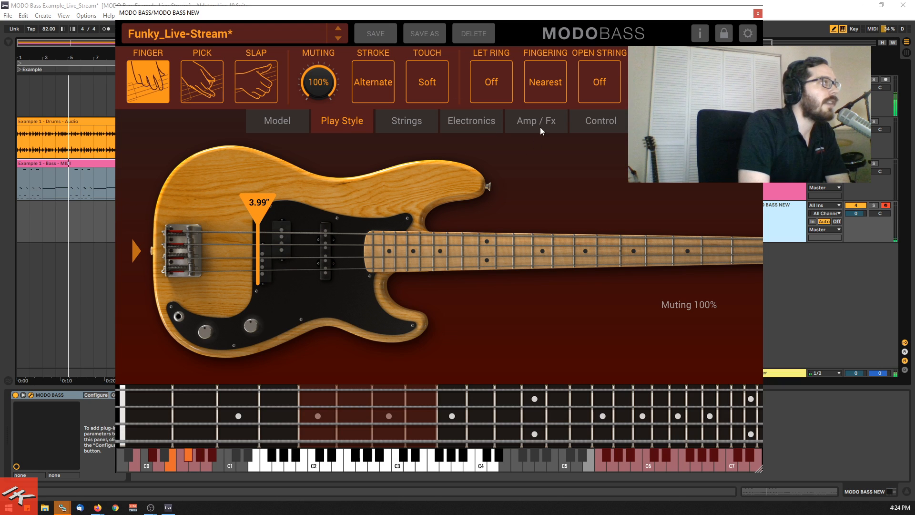
left_click(582, 122)
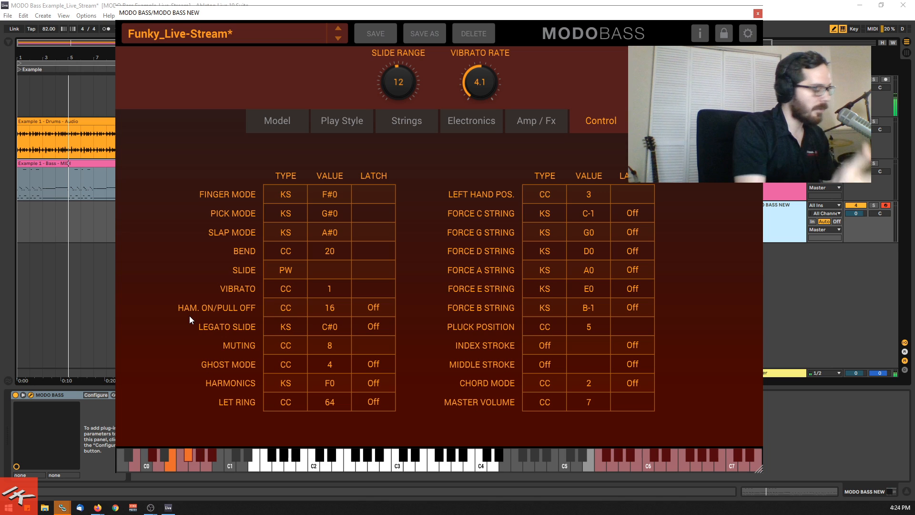
left_click(340, 125)
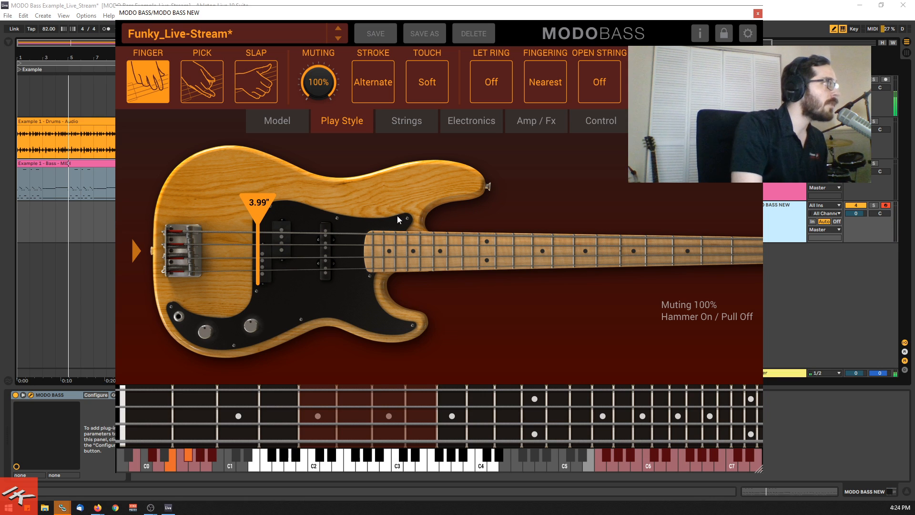
- Select the Example 1 - Bass - MIDI clip, move the plugin window clear of the transport and play the arrangement from the start
left_click(44, 162)
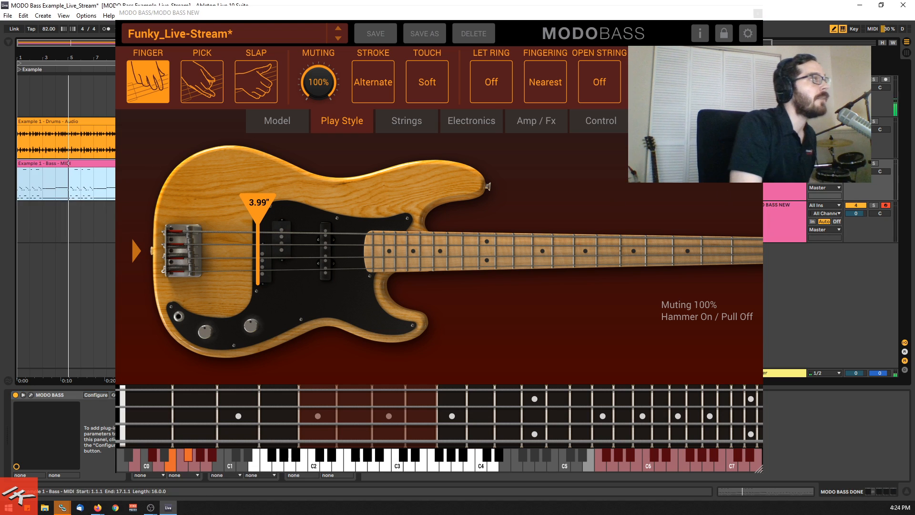
left_click_drag(320, 12, 397, 54)
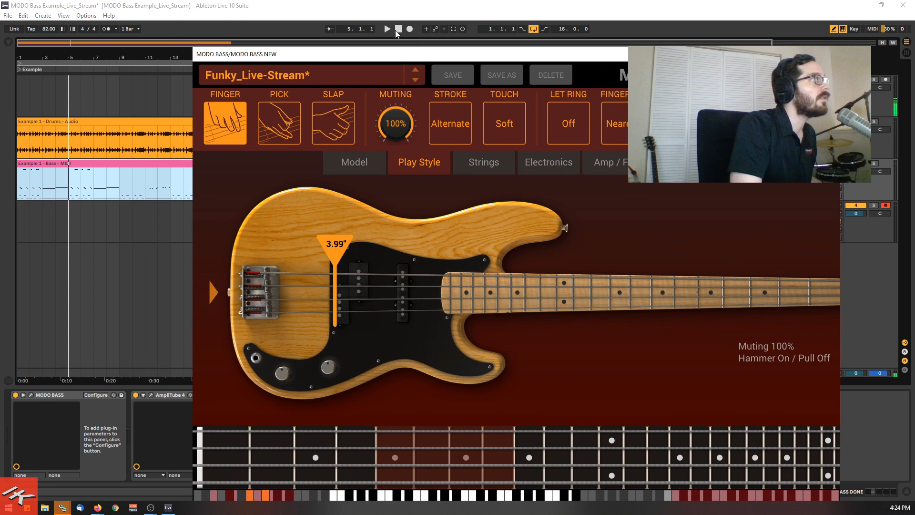
left_click(398, 30)
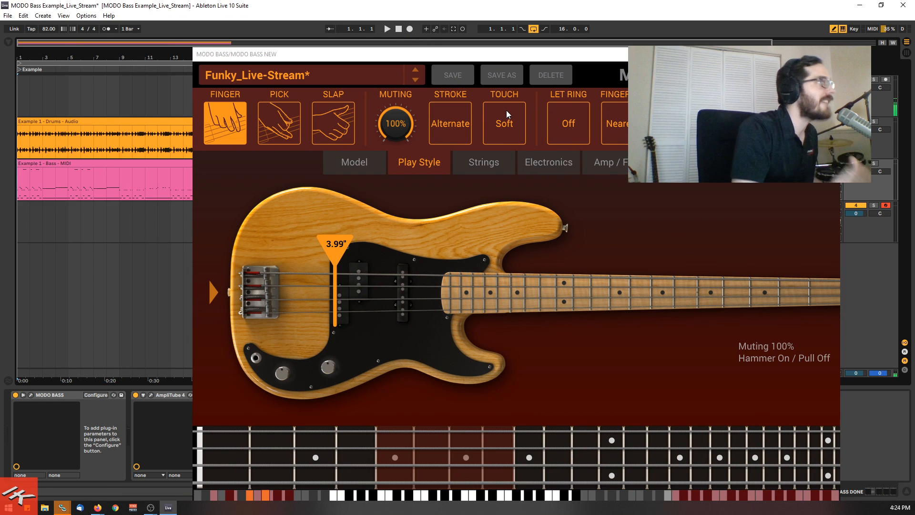
key("space")
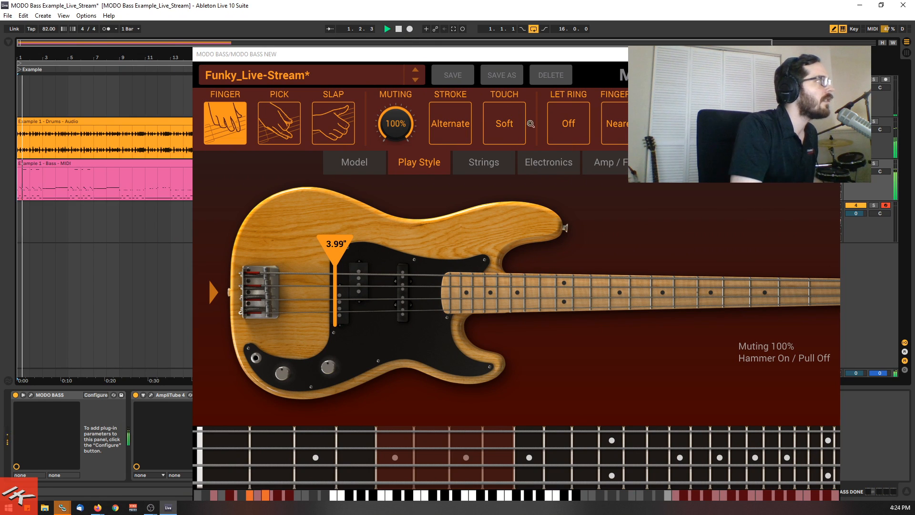
- Open the MODO BASS DONE track's plugin window to watch its play style during playback, and set the arrangement's start position to bar 2
left_click_drag(724, 54, 649, 53)
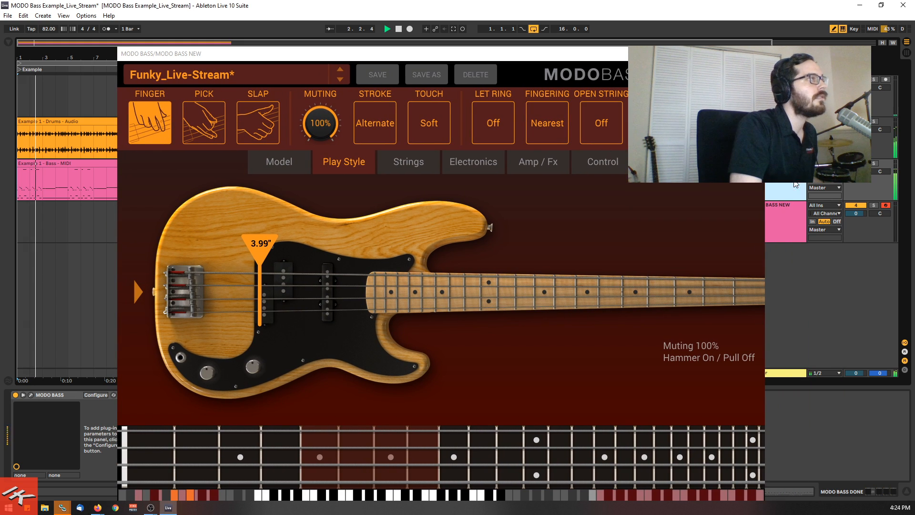
left_click(30, 394)
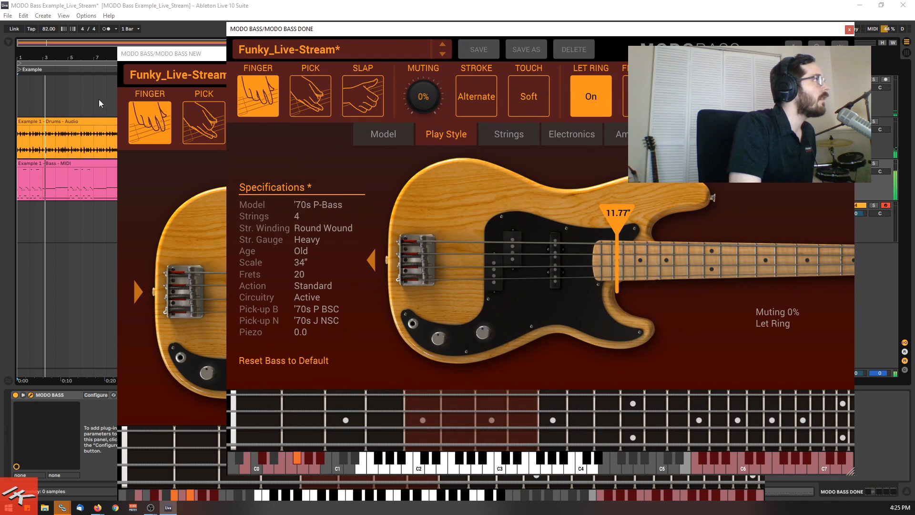
left_click(20, 108)
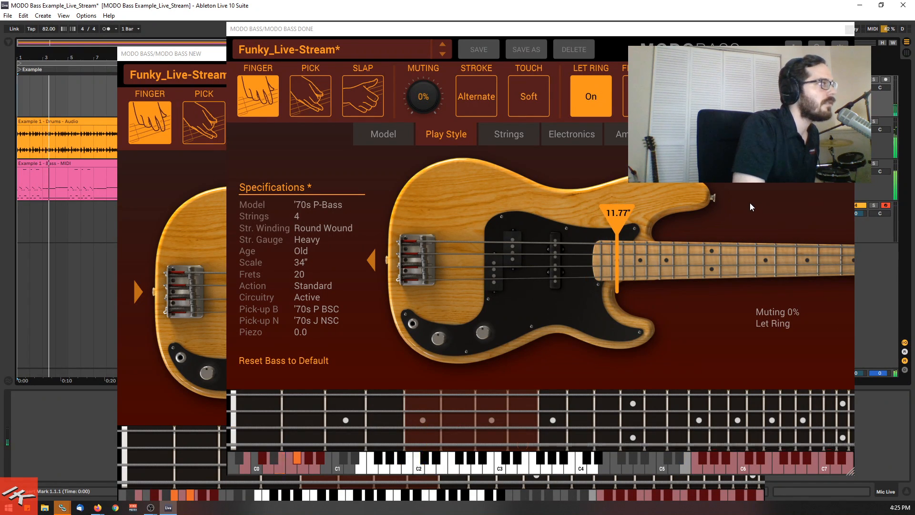
left_click(34, 195)
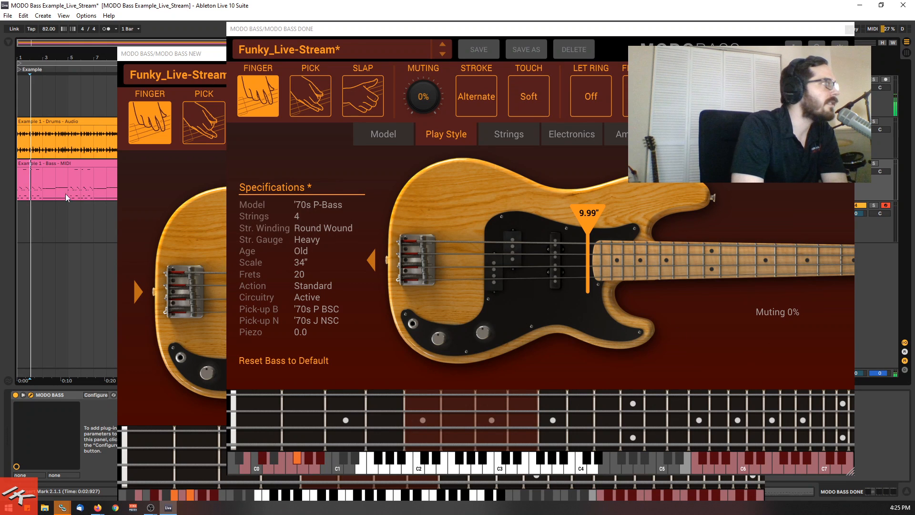
- Close the MODO BASS DONE plugin window, reposition the MODO BASS NEW window and show its string settings
left_click(849, 30)
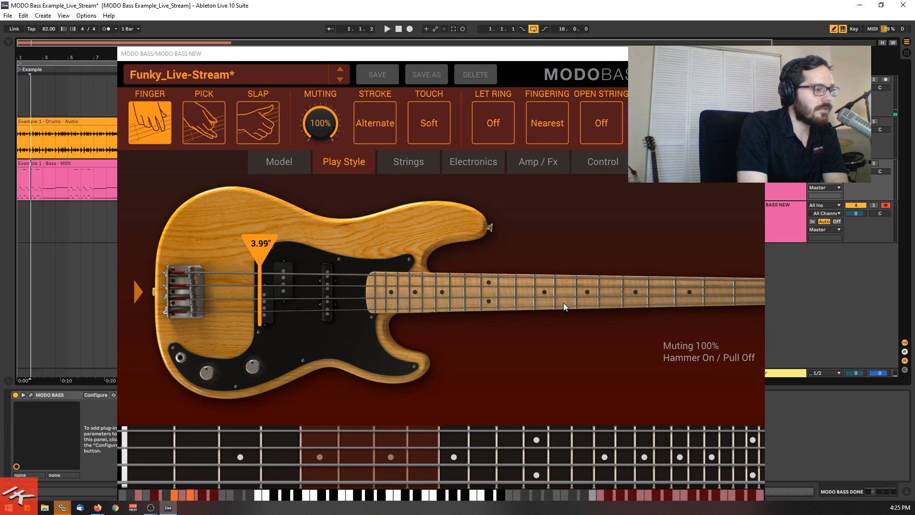
left_click_drag(601, 57, 639, 27)
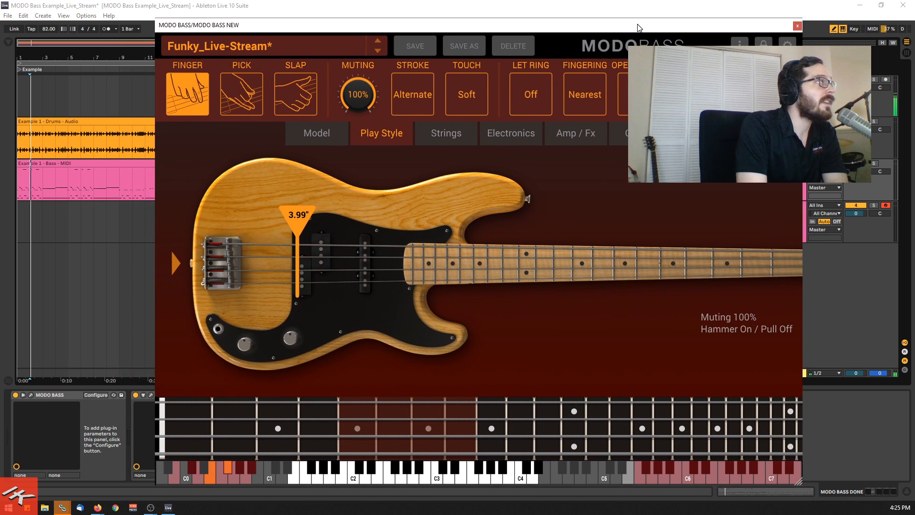
left_click(469, 139)
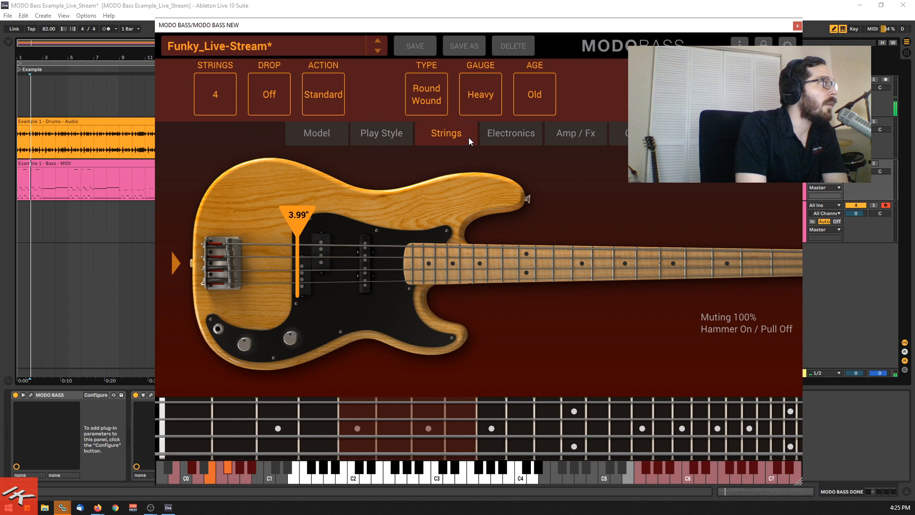
- Show the play style settings and toggle Let Ring on and off to demonstrate it, leaving it off
left_click(385, 143)
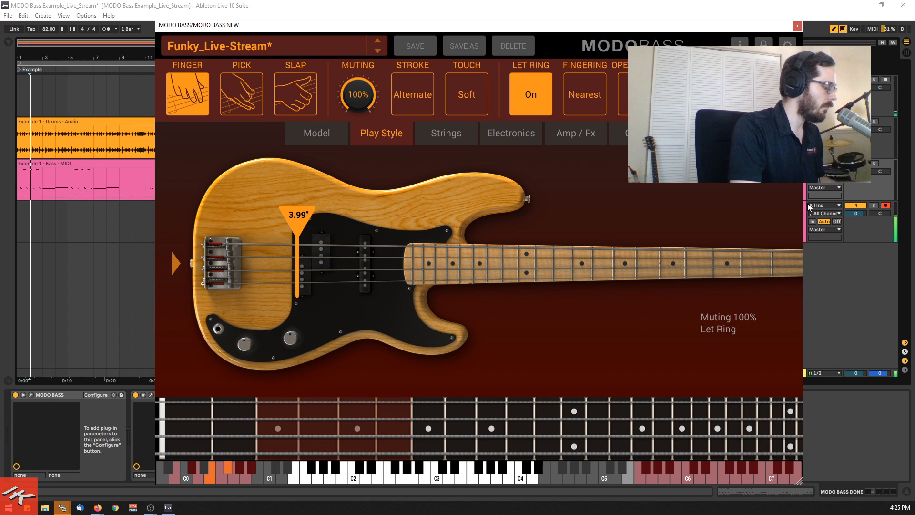
left_click(517, 95)
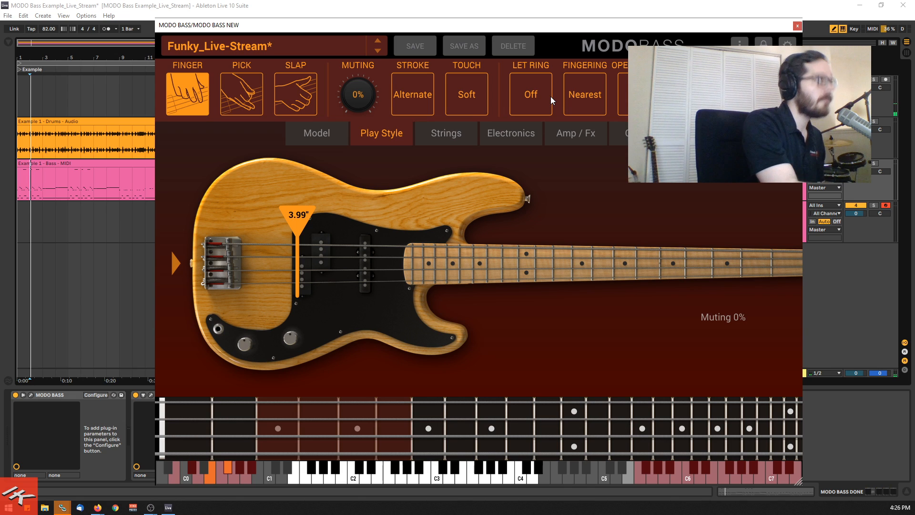
left_click(551, 96)
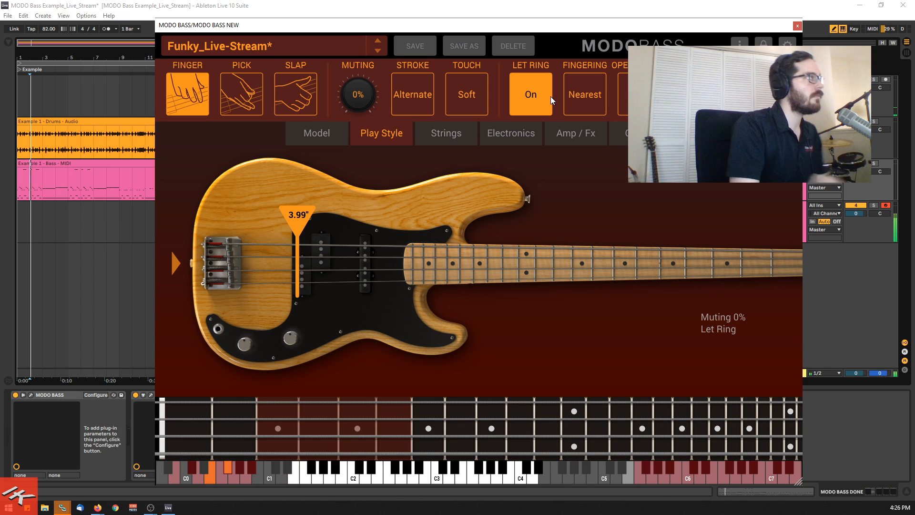
left_click(550, 97)
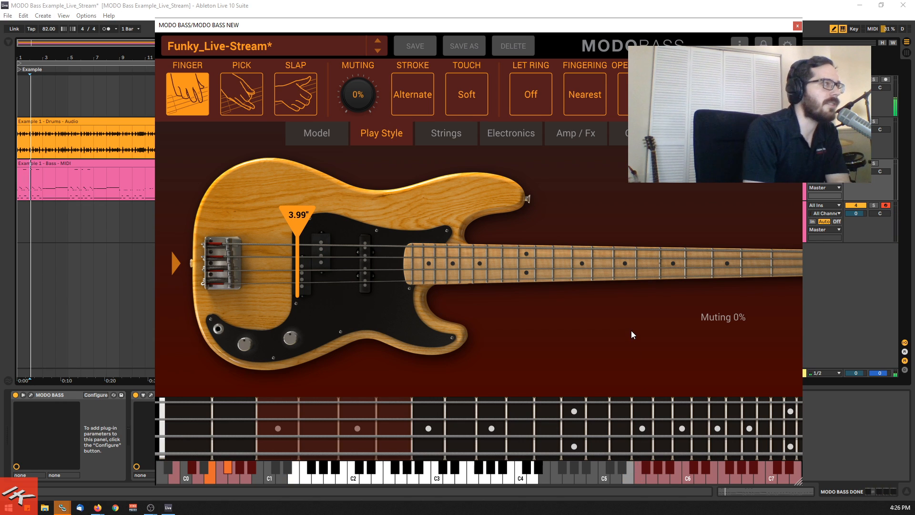
- Switch the play style to Slap with an Auto stroke and set its threshold to 83
left_click(306, 98)
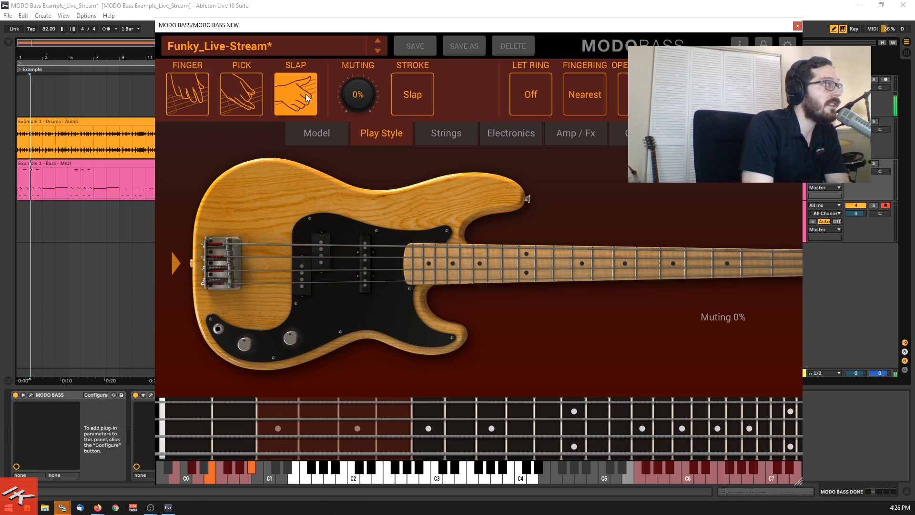
left_click(416, 106)
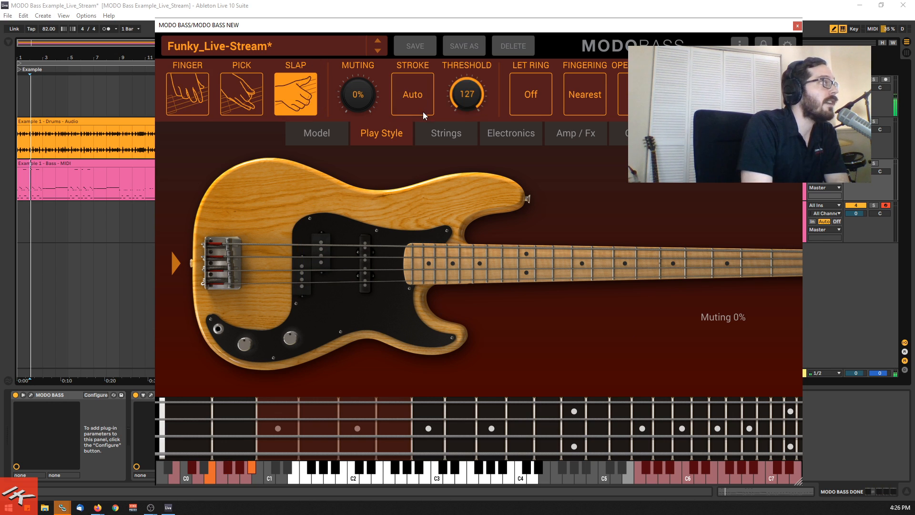
mouse_move(469, 140)
left_mouse_down()
mouse_move(470, 156)
mouse_move(473, 146)
left_mouse_up()
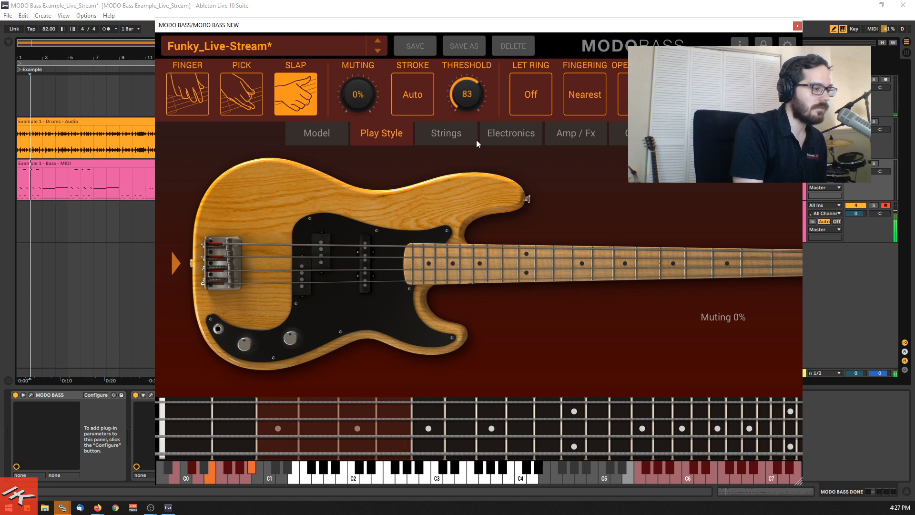
- Replace the '70s P-Bass with the dark-wood six-string bass found further along the model list
left_click(327, 133)
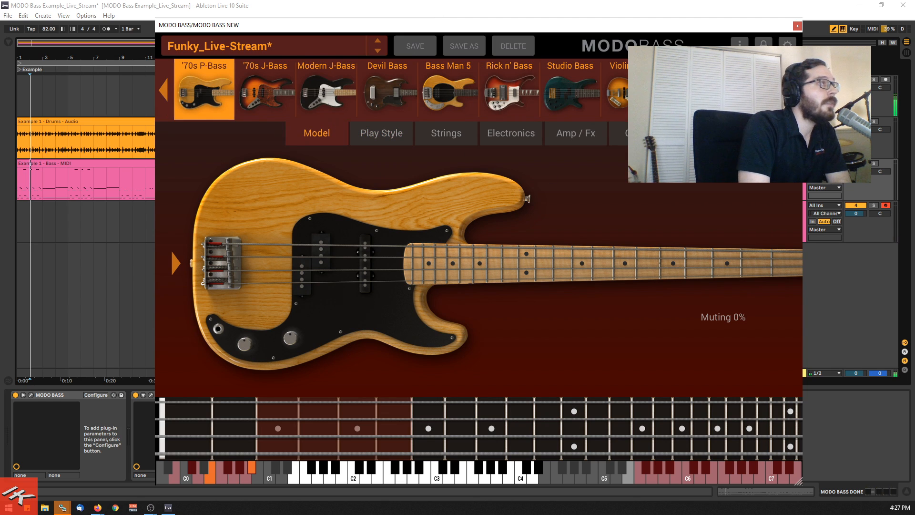
left_click(794, 90)
left_click(793, 90)
left_click(793, 90)
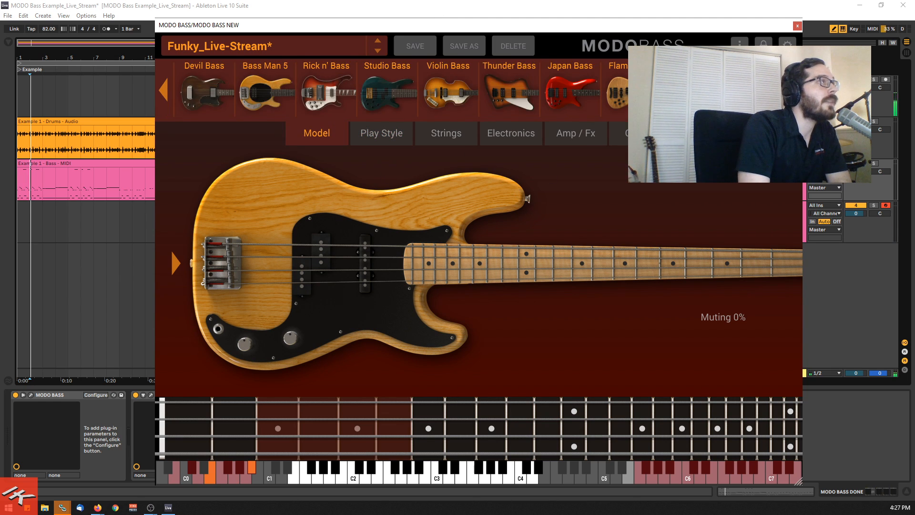
left_click(753, 93)
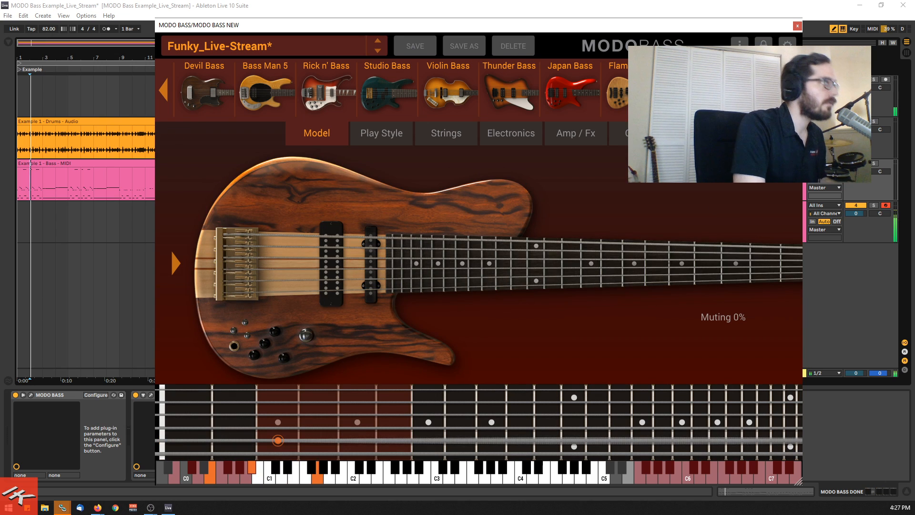
- Check the new bass's play style and amp pages, and switch its play style back to Finger
left_click(395, 133)
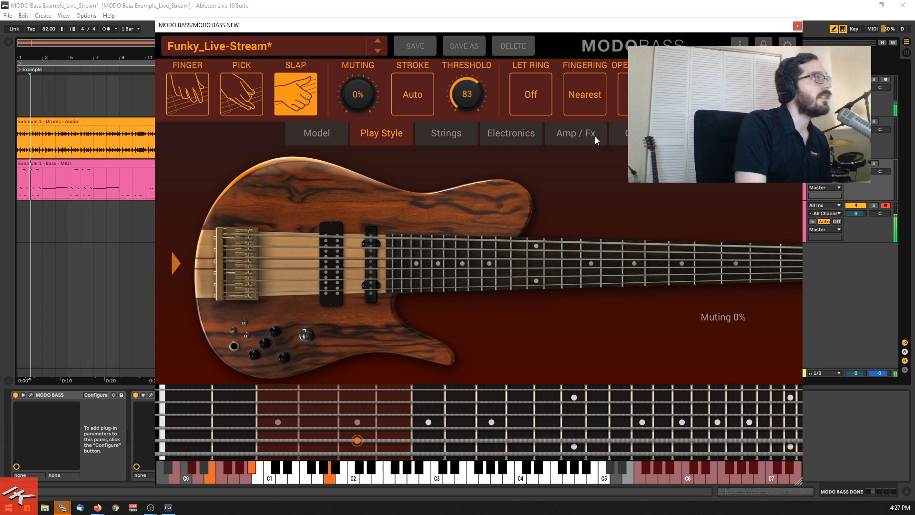
left_click(591, 133)
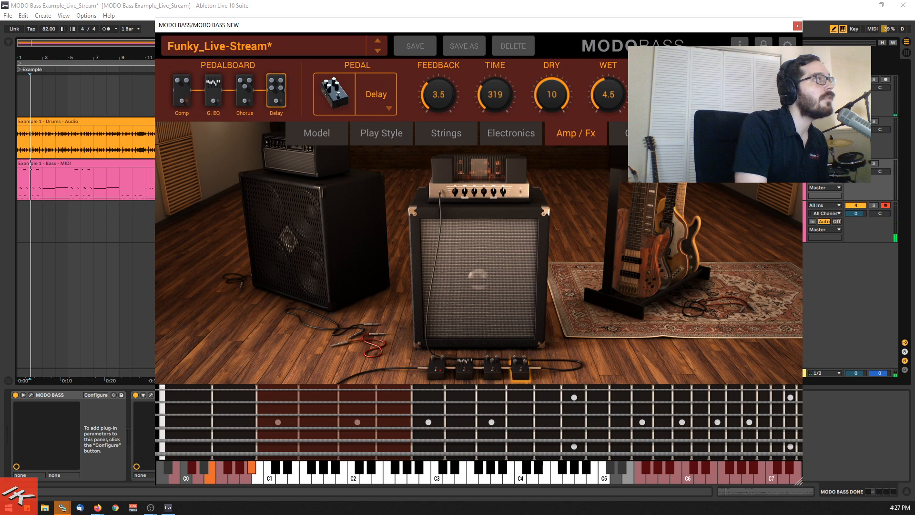
left_click(376, 133)
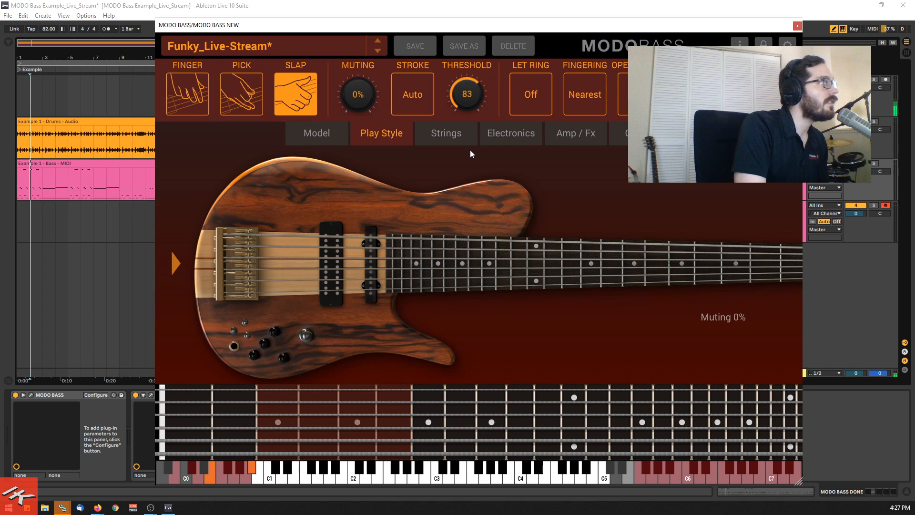
left_click(195, 77)
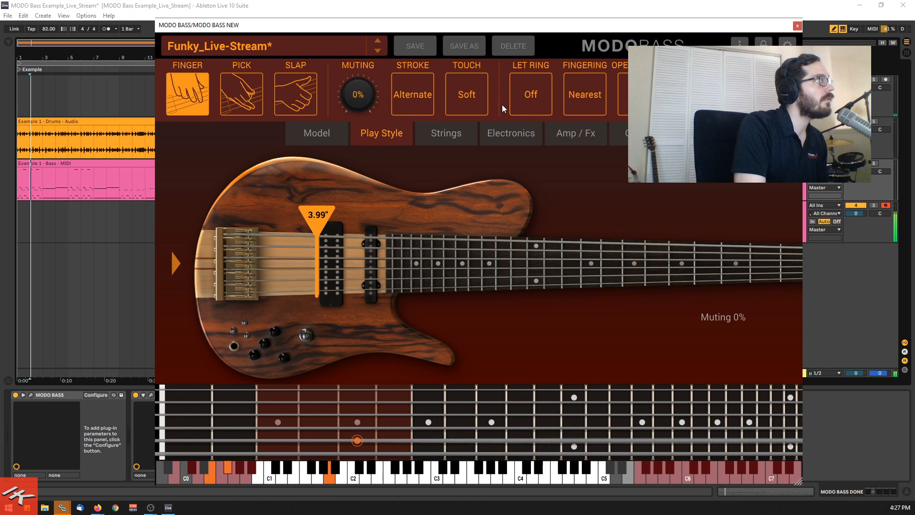
- Select the Tube amp in the amp and effects settings and set its bass to 6.6
left_click(578, 129)
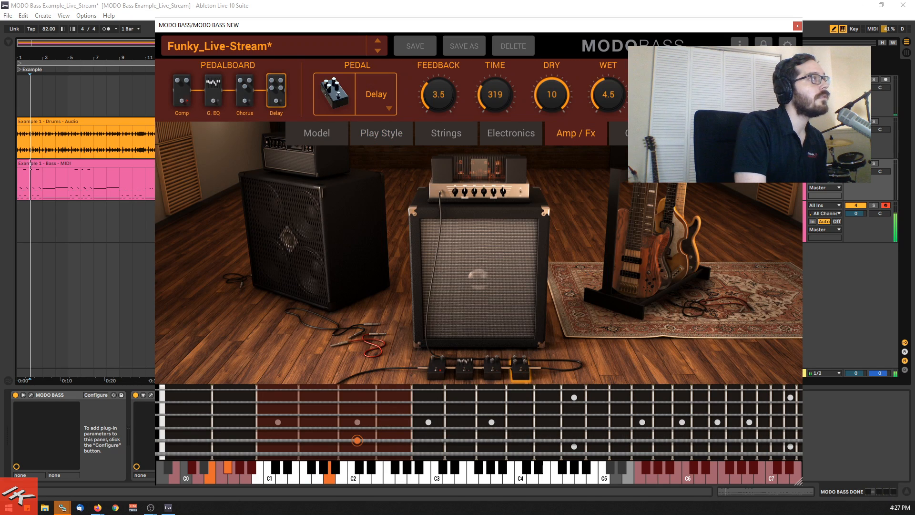
left_click(473, 184)
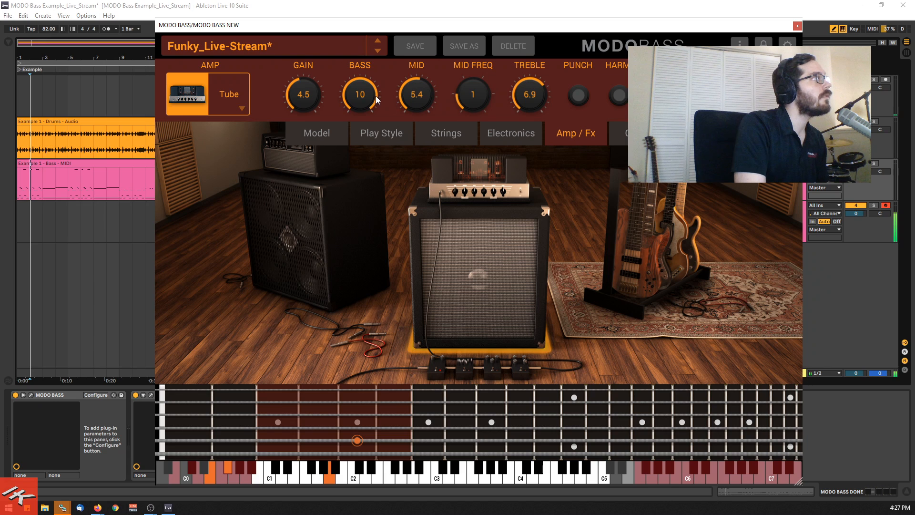
left_click_drag(369, 98, 379, 150)
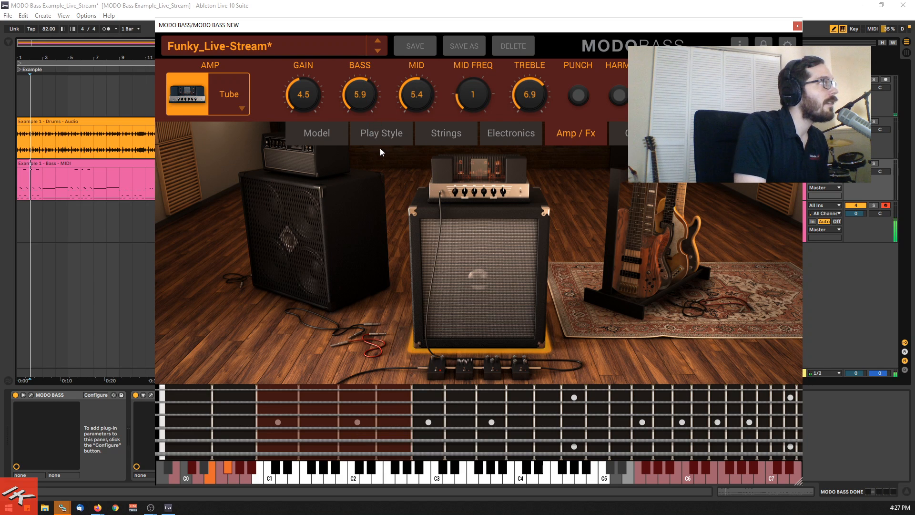
left_click_drag(370, 90, 370, 93)
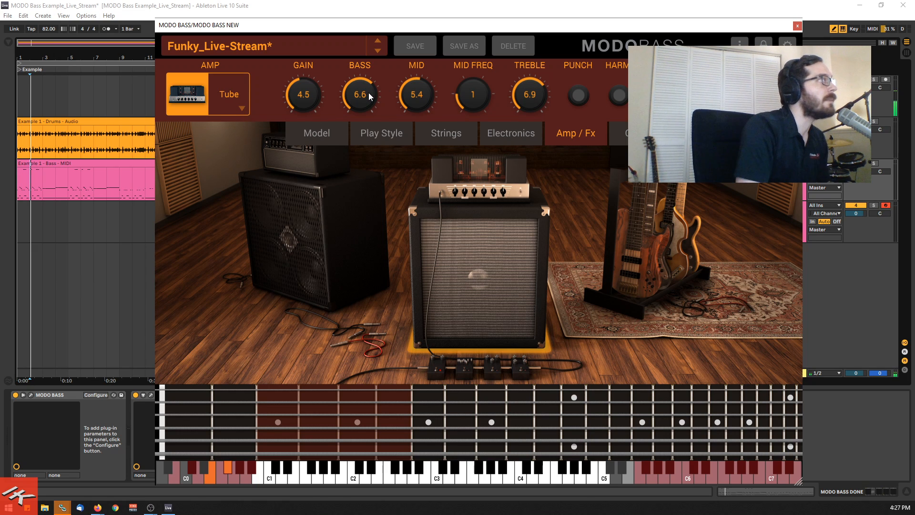
- Sweep the Tube amp's mid and mid frequency across their ranges, leaving mid at 2.2 and mid frequency at 1
left_click_drag(415, 102, 415, 14)
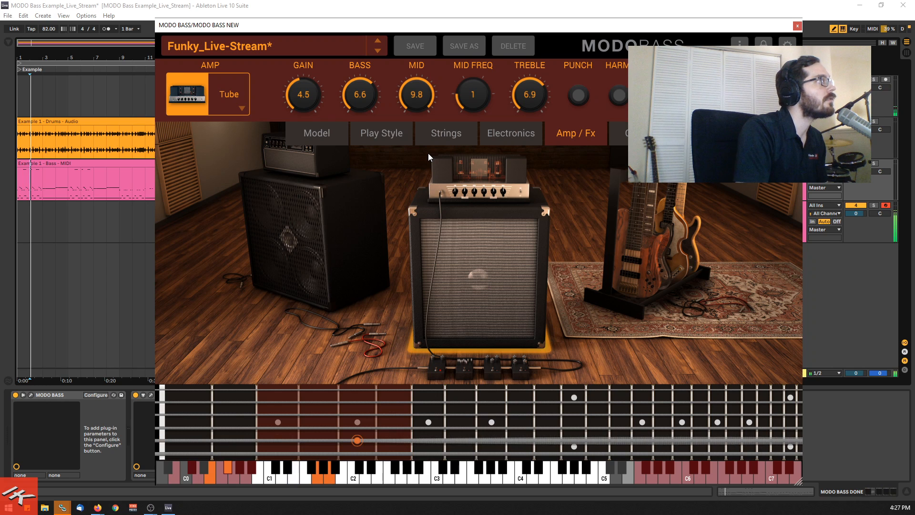
left_click_drag(421, 90, 415, 376)
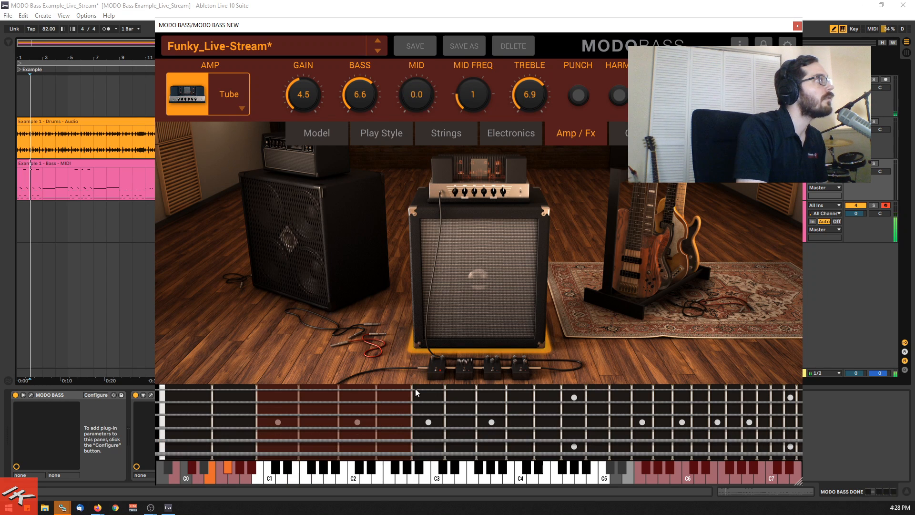
left_click_drag(427, 103, 418, 46)
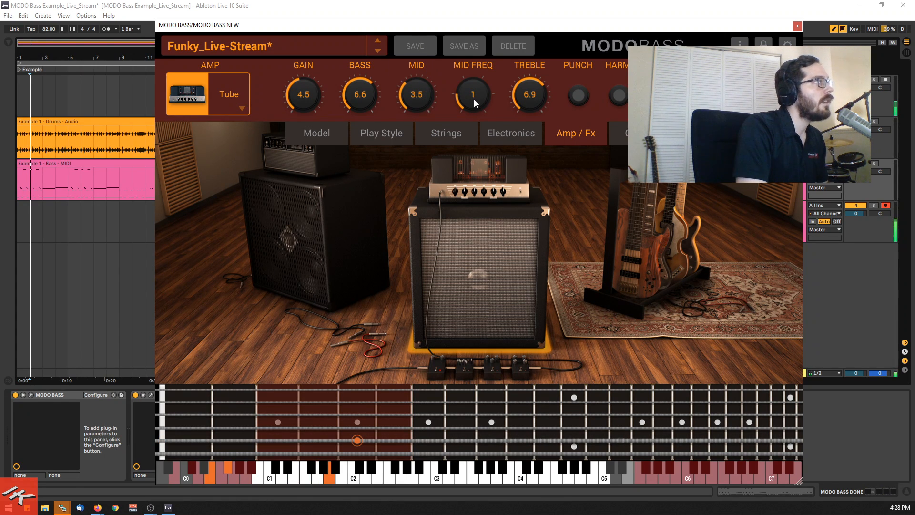
left_click_drag(474, 93, 474, 19)
left_click_drag(472, 86, 471, 241)
left_click_drag(415, 90, 410, 210)
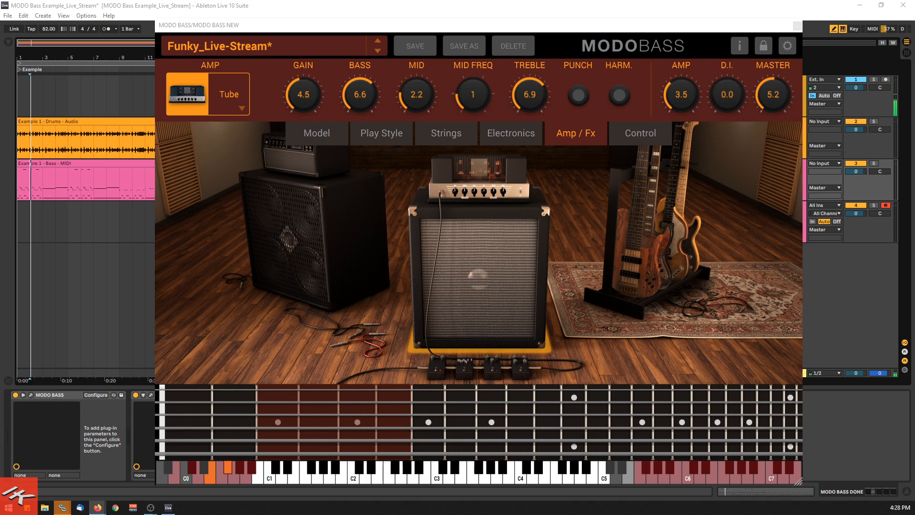
- Show the control assignments, move the MODO BASS NEW window clear of the transport and close it
left_click(640, 134)
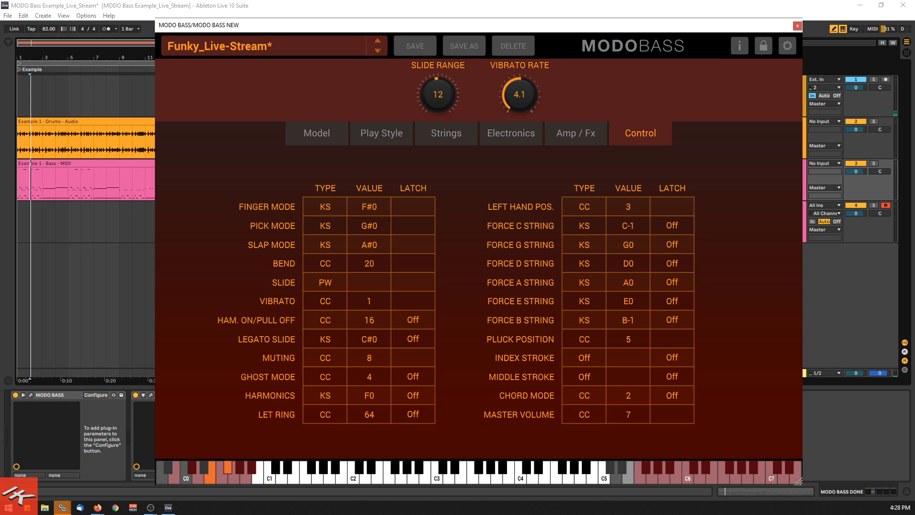
left_click_drag(450, 30, 501, 56)
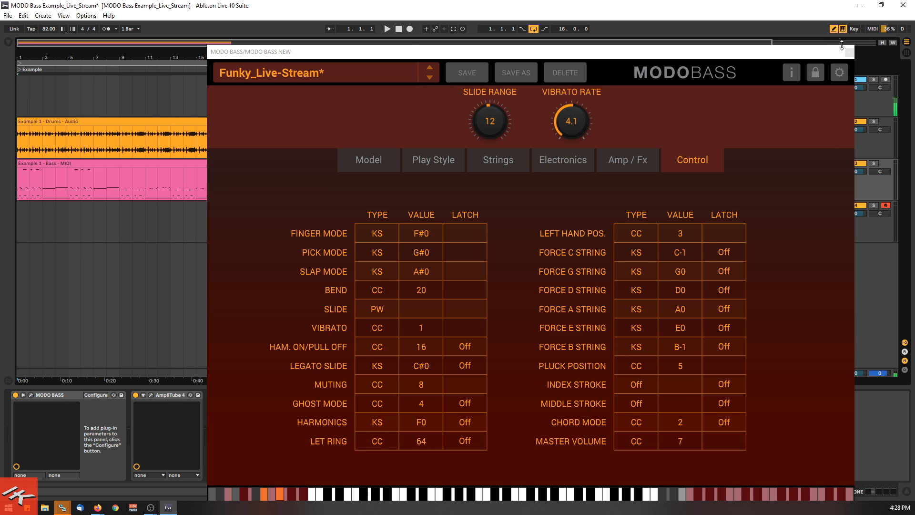
left_click(849, 51)
- Select the MODO BASS DONE track, open its MODO BASS window and shrink it to uncover the device chain
left_click(790, 175)
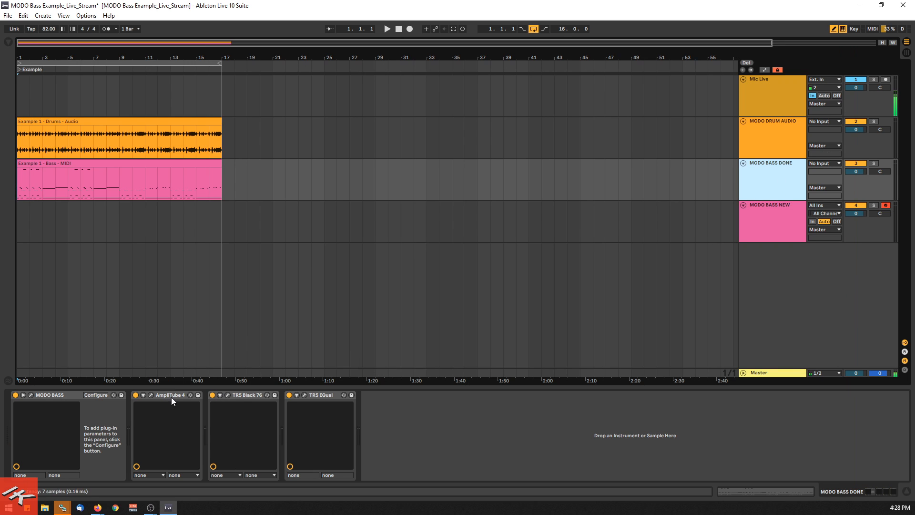
left_click(31, 395)
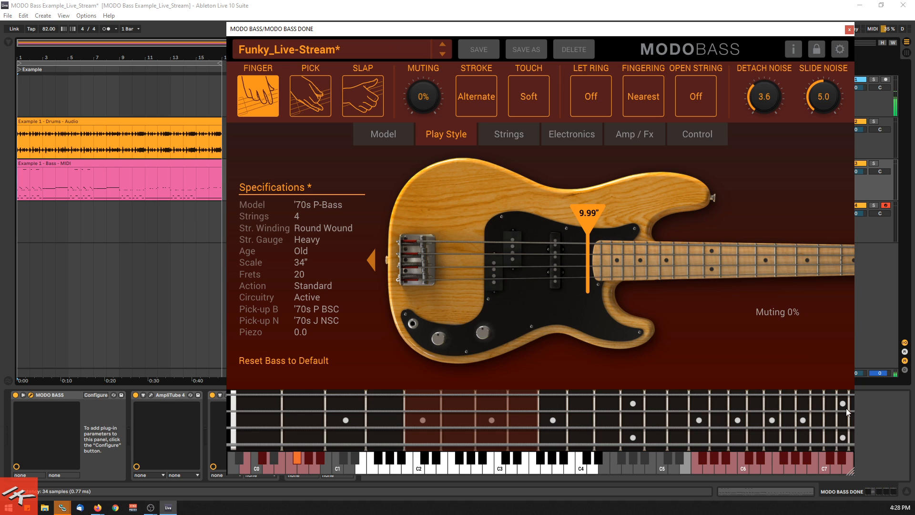
left_click_drag(850, 471, 727, 384)
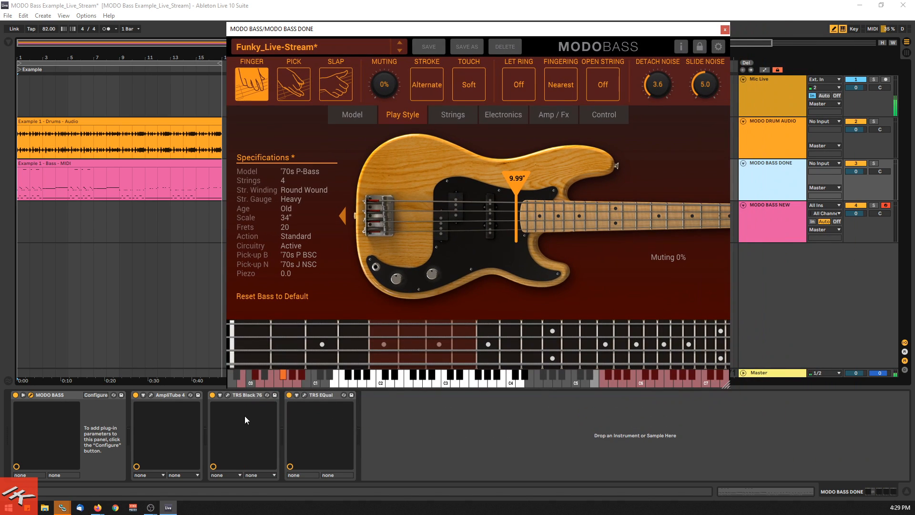
- Open the track's AmpliTube 4, TR5 Black 76 and TR5 EQual windows and arrange them around the MODO BASS window
left_click(150, 395)
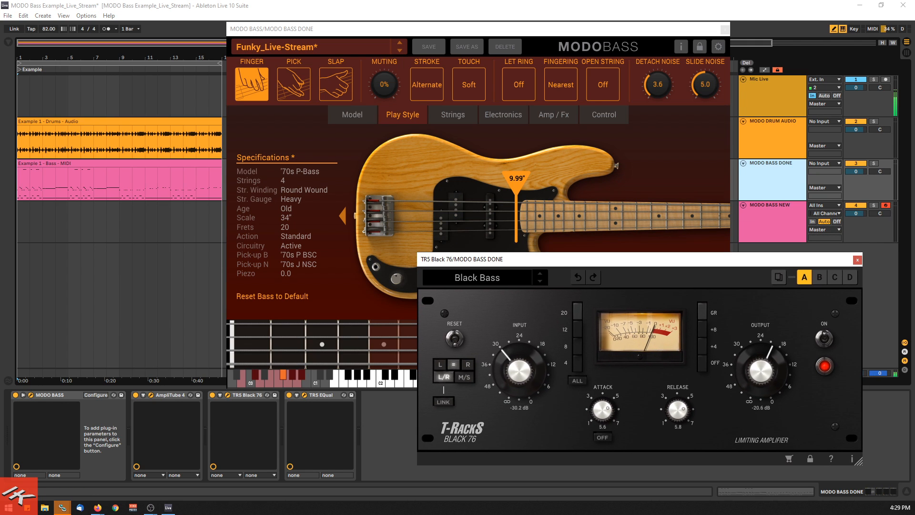
left_click_drag(818, 286, 261, 169)
left_click_drag(912, 193, 228, 191)
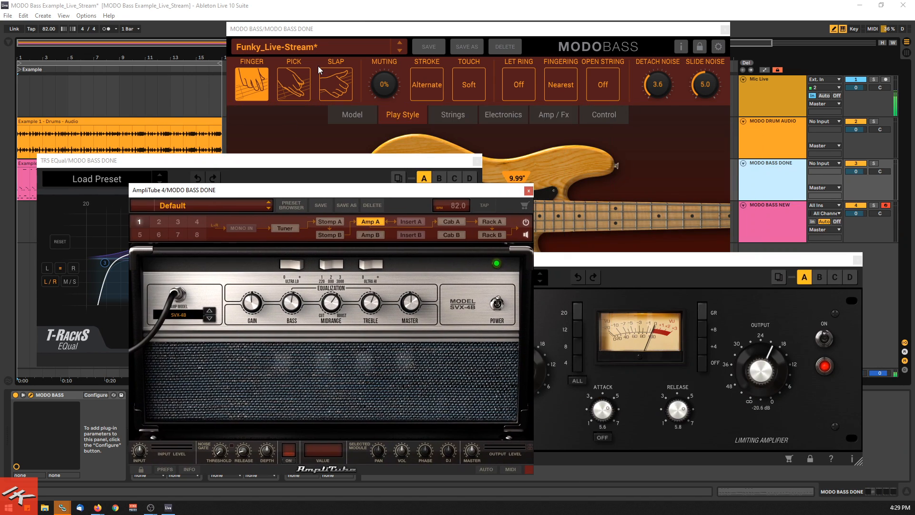
left_click_drag(360, 28, 429, 54)
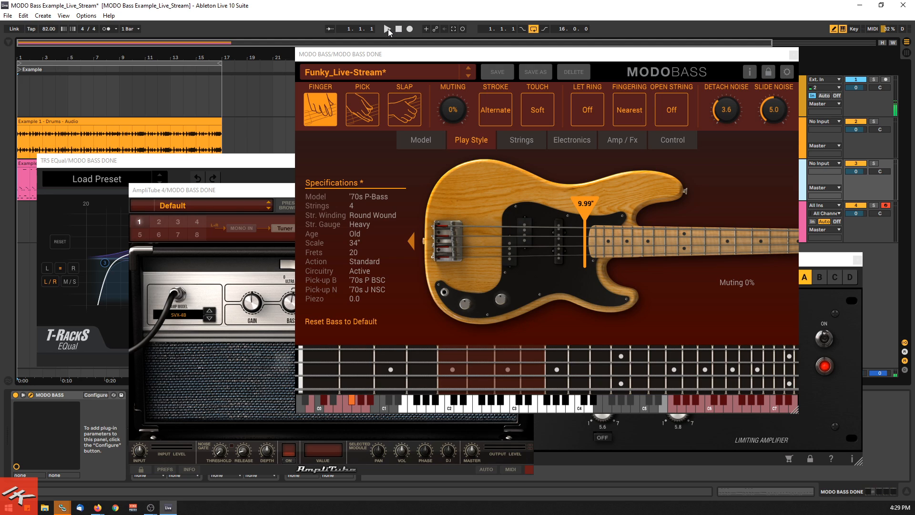
- Play the arrangement while bringing the AmpliTube 4 and TR5 EQual windows into view, and show AmpliTube's Cab A settings
left_click(387, 29)
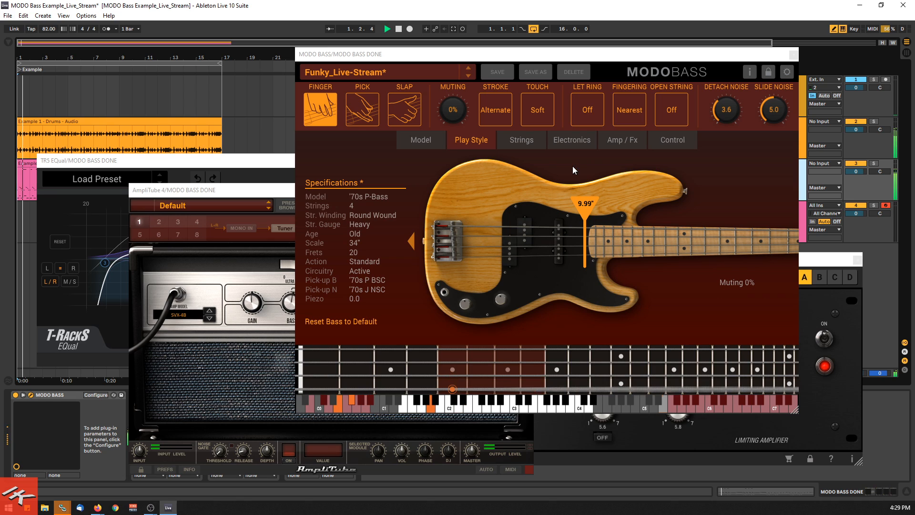
left_click_drag(275, 193, 242, 193)
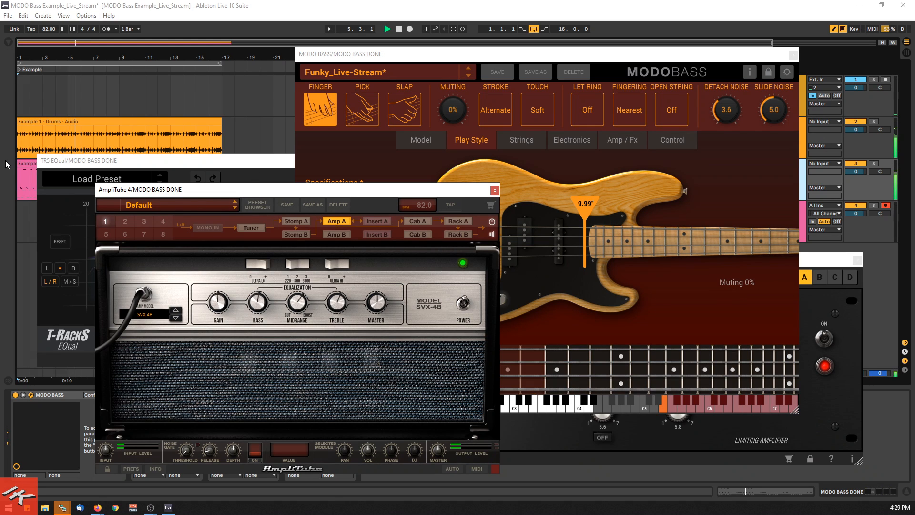
left_click_drag(293, 189, 505, 43)
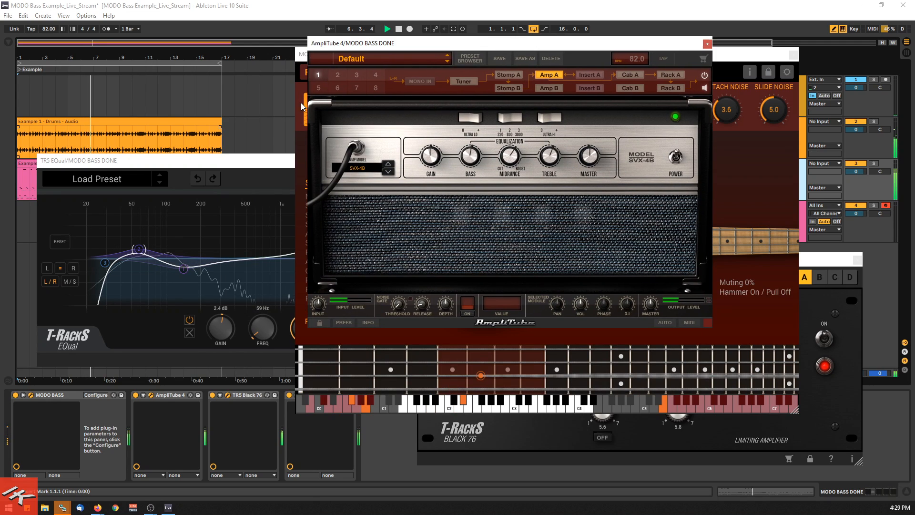
left_click(195, 157)
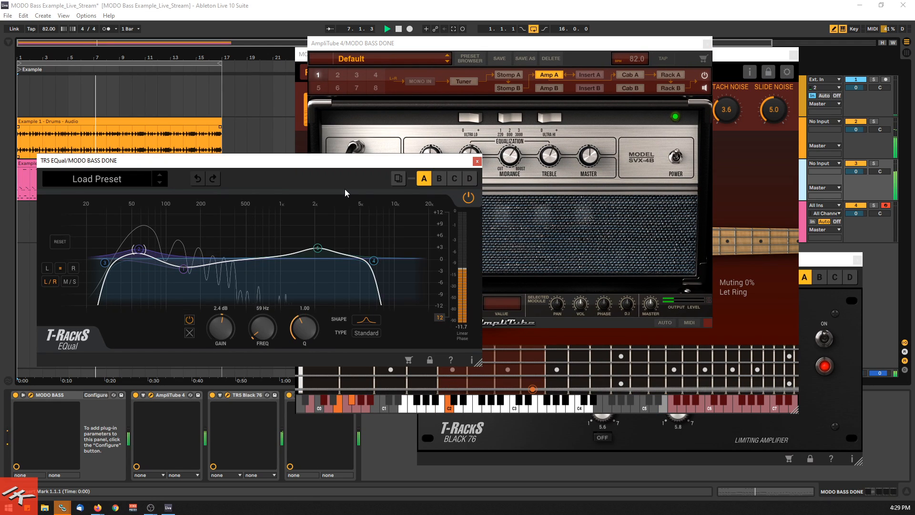
left_click(627, 75)
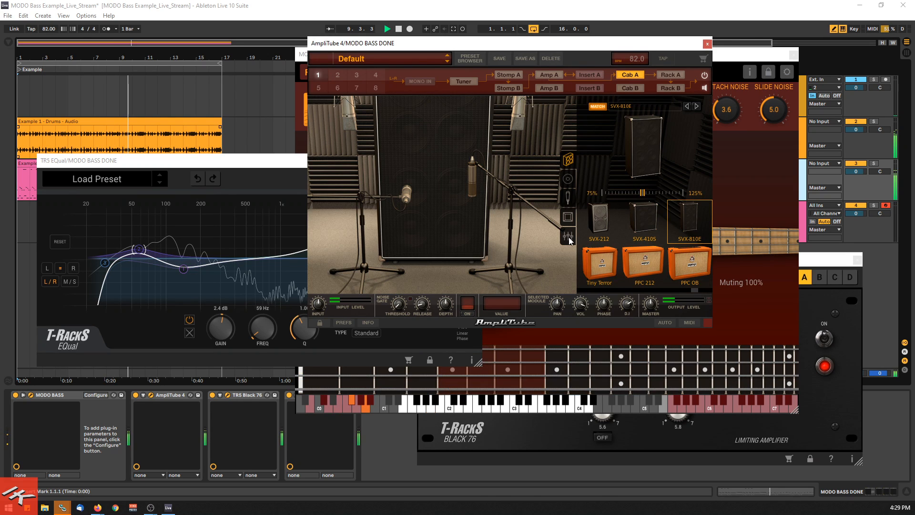
- Show the microphone mixer for Cab A in AmpliTube 4 and stop playback
left_click(568, 236)
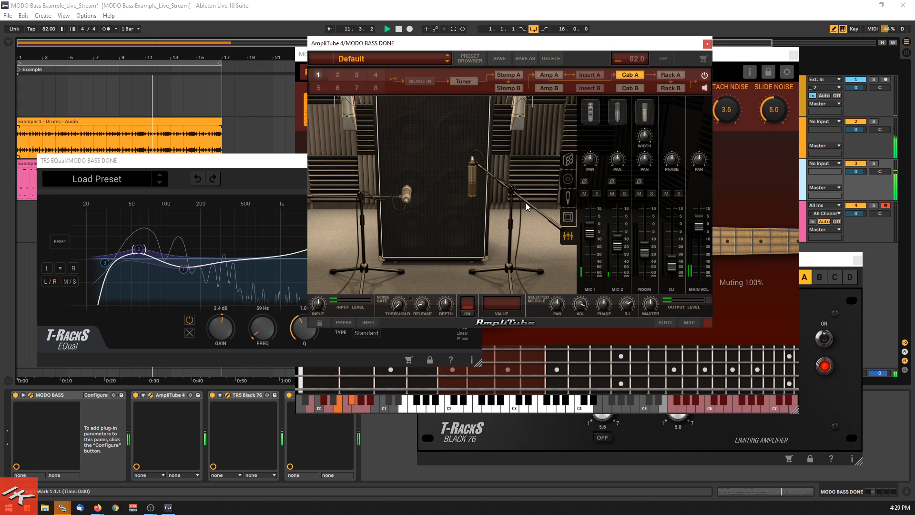
key("space")
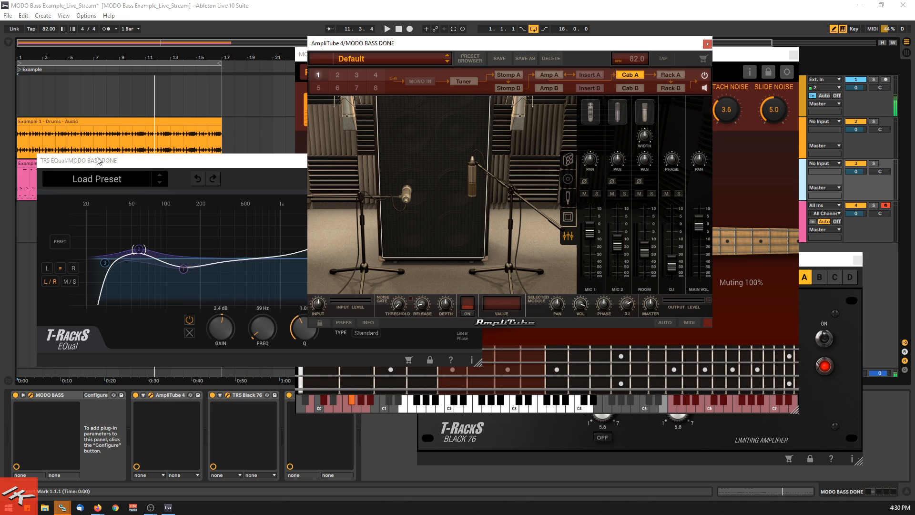
- Open the Example 1 - Bass - MIDI clip and close the MODO BASS, TR5 Black 76, TR5 EQual and AmpliTube 4 windows
left_click_drag(98, 162, 310, 184)
left_click(143, 163)
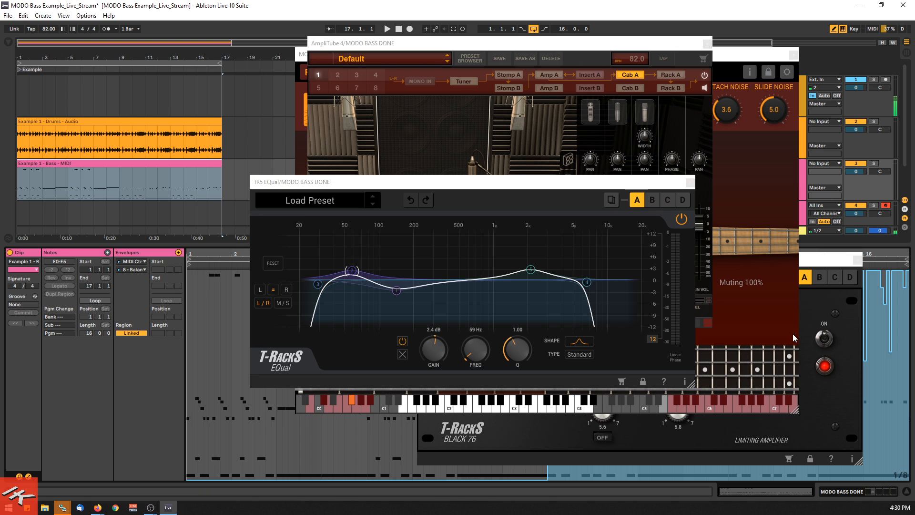
left_click_drag(813, 260, 809, 35)
left_click_drag(400, 180, 539, 63)
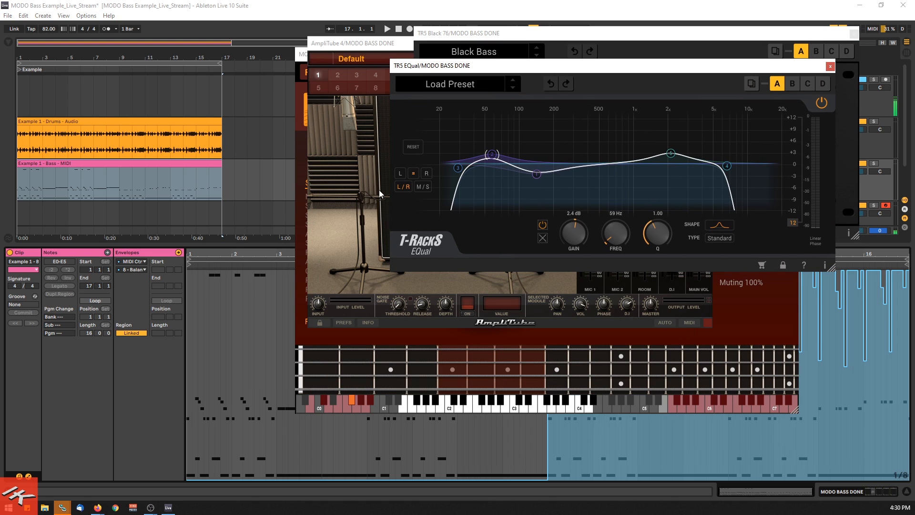
left_click(342, 339)
left_click_drag(782, 54, 740, 9)
left_click(752, 10)
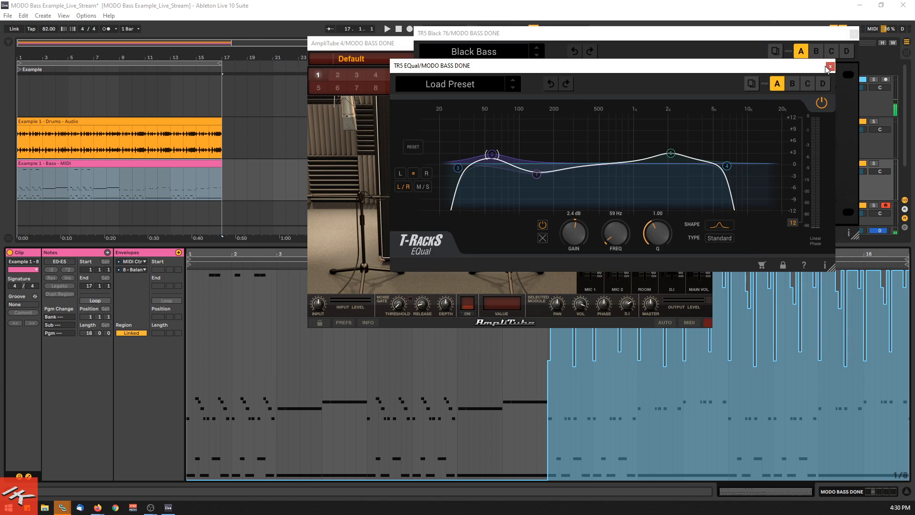
left_click(853, 36)
left_click(829, 66)
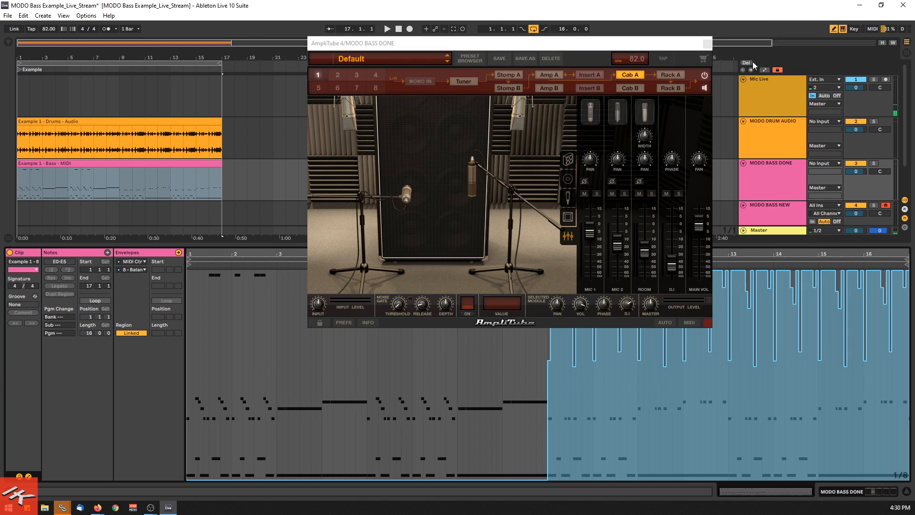
left_click(707, 43)
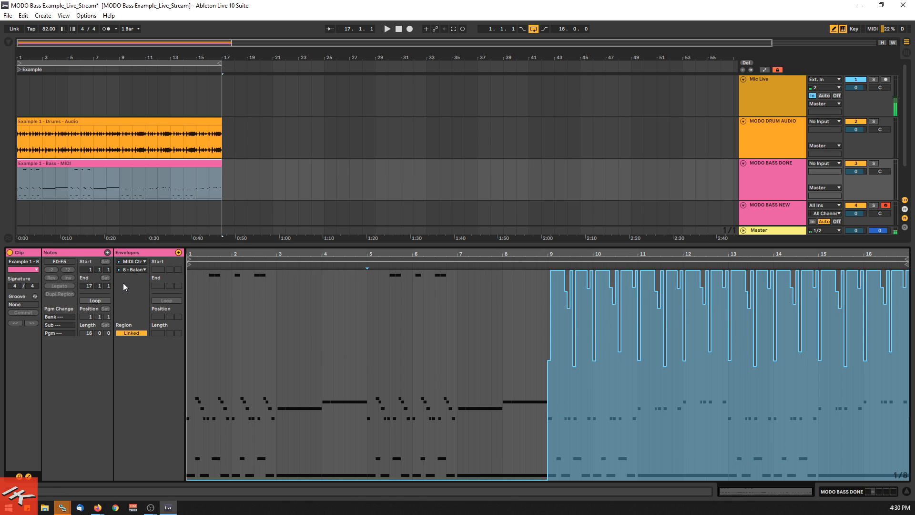
- Play the second half of the bass clip, stop, and display the clip's 5 - Portamento Time envelope
left_click(532, 264)
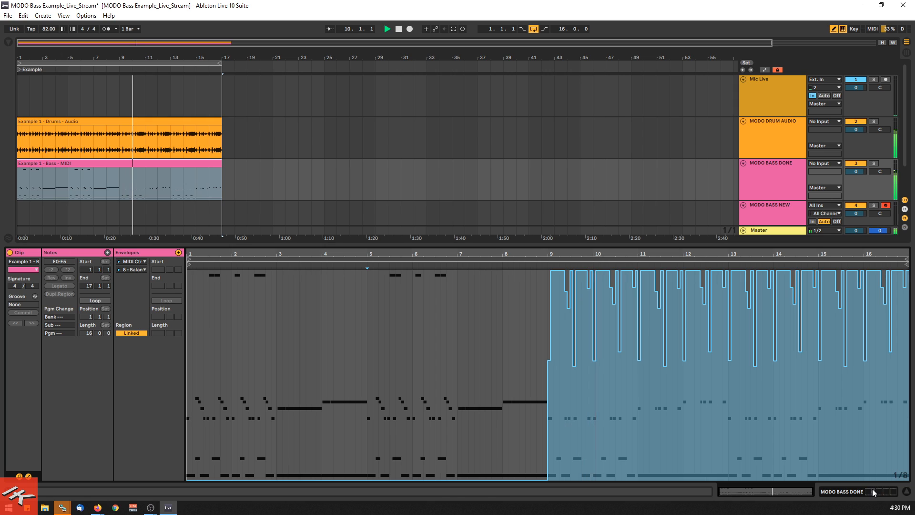
left_click(399, 30)
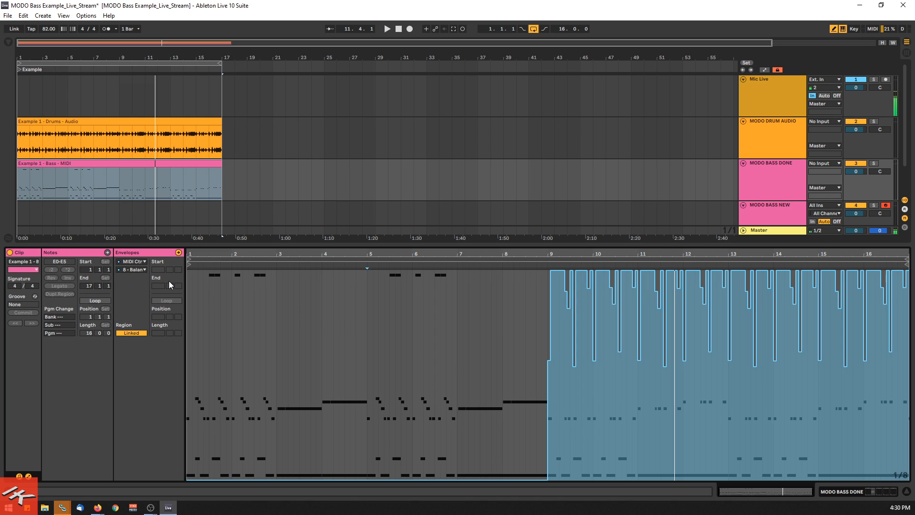
left_click(138, 270)
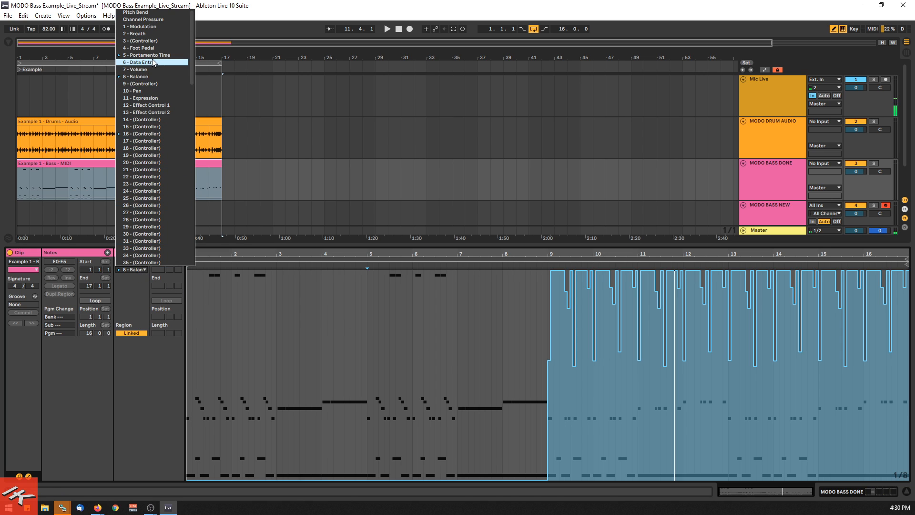
left_click(166, 56)
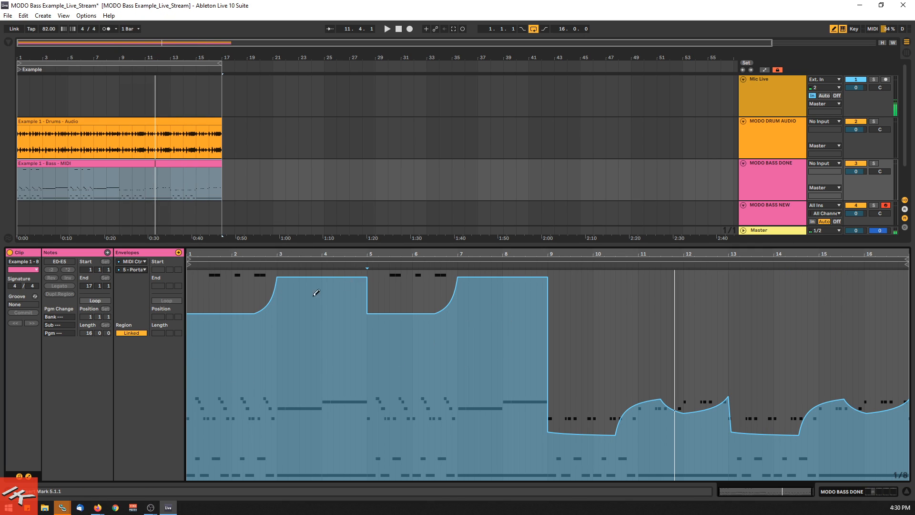
- Return to the start of the arrangement and play the opening bars against the Portamento Time envelope
left_click(398, 29)
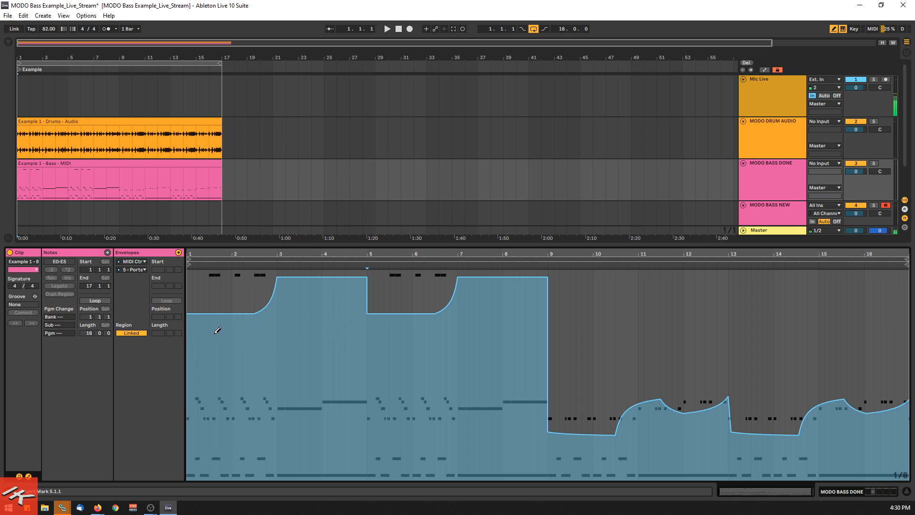
left_click(387, 30)
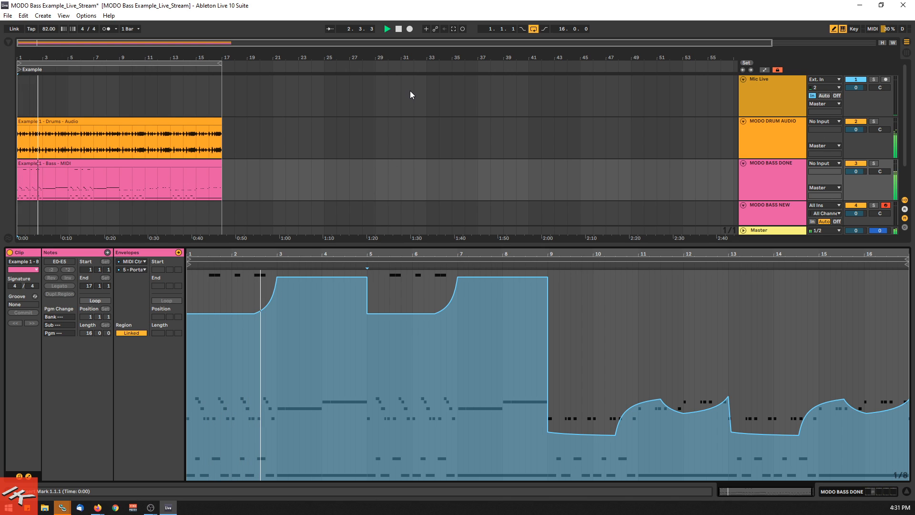
left_click(398, 29)
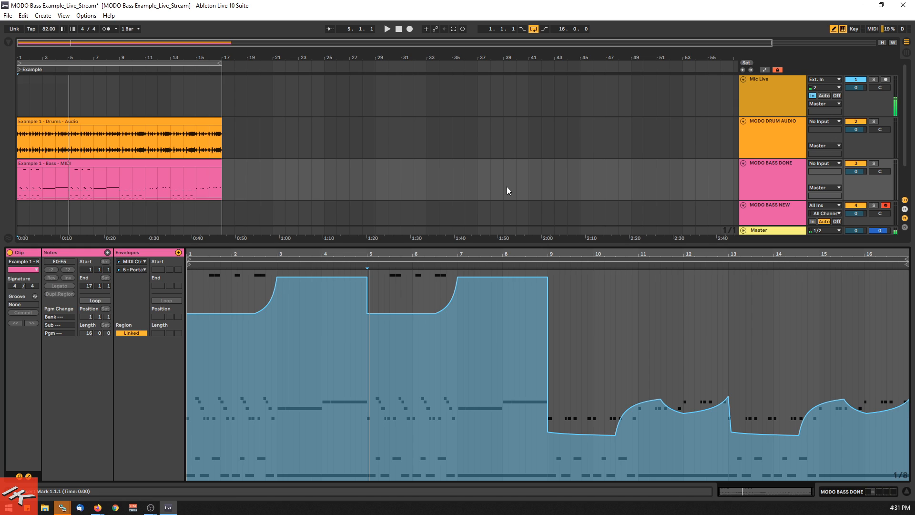
- Open MODO BASS on the MODO BASS NEW track and switch its amp to Solid State
left_click(767, 214)
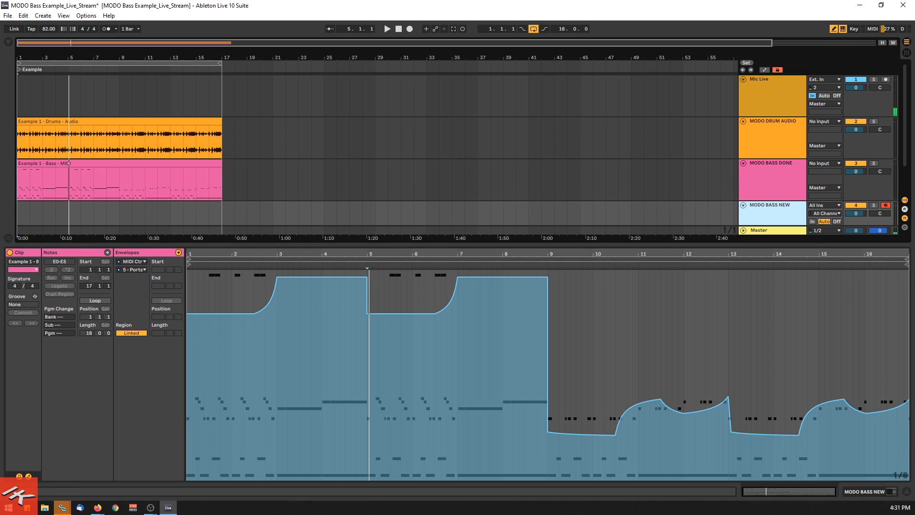
left_click(869, 490)
left_click(30, 394)
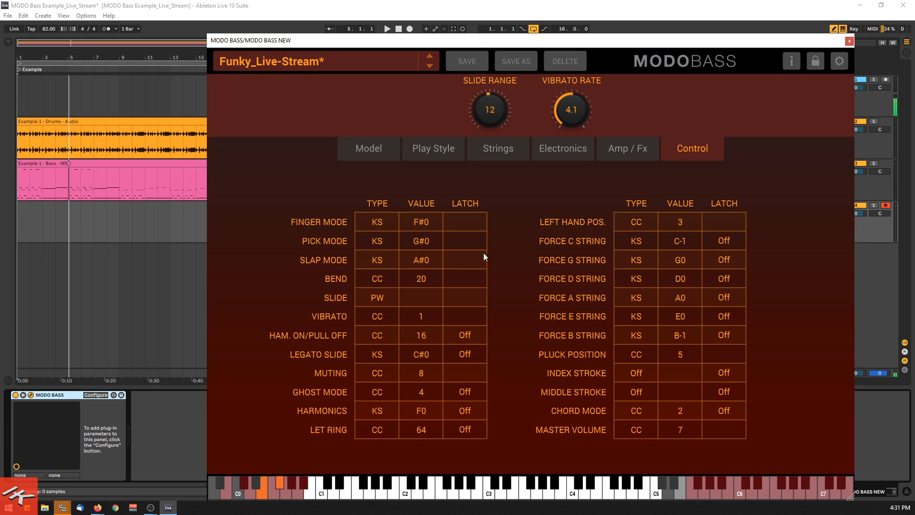
left_click(606, 152)
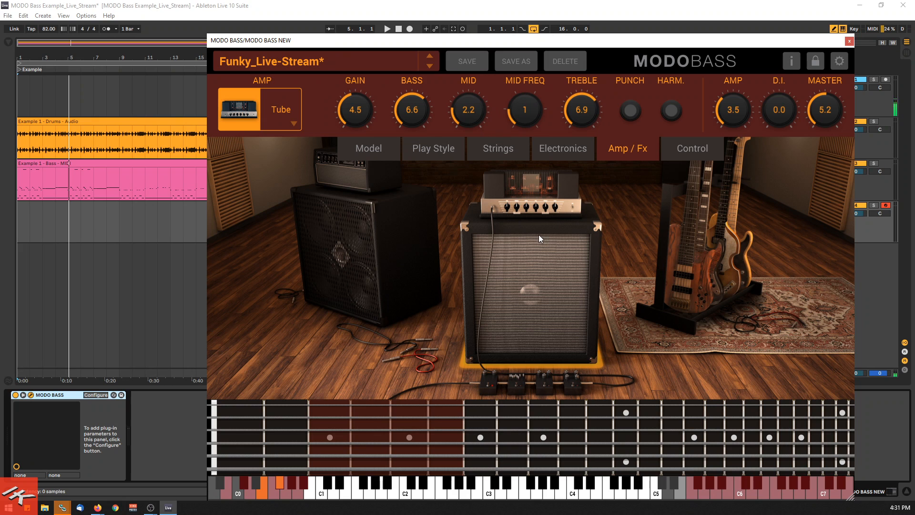
left_click(279, 115)
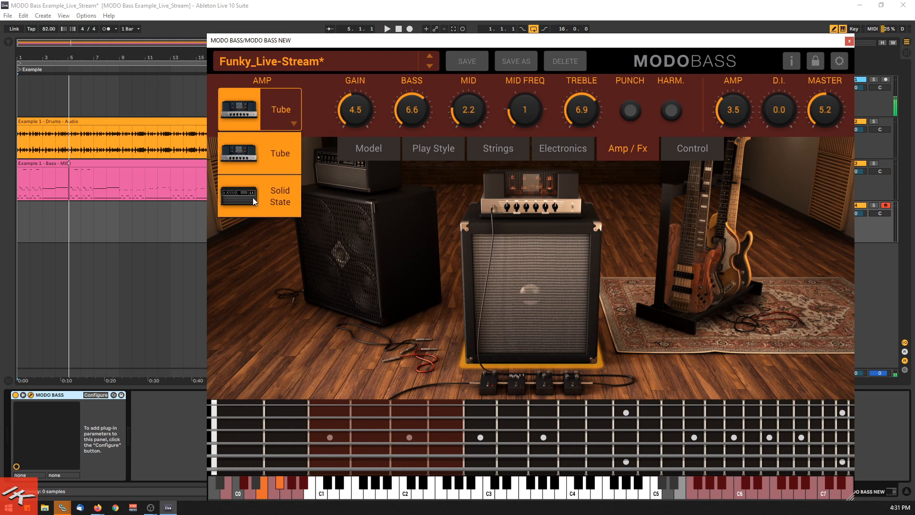
left_click(268, 197)
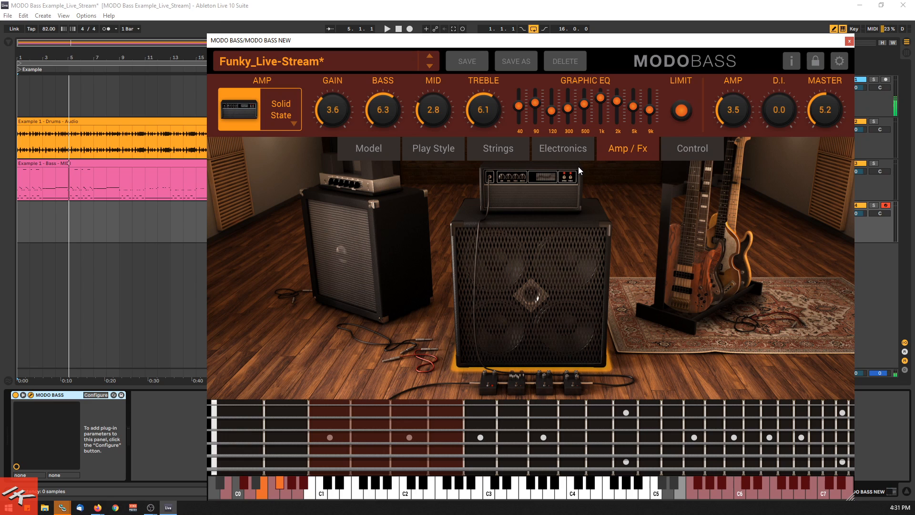
- Select the Comp pedal on the pedalboard, look through the available pedal types and dismiss the list
left_click(488, 384)
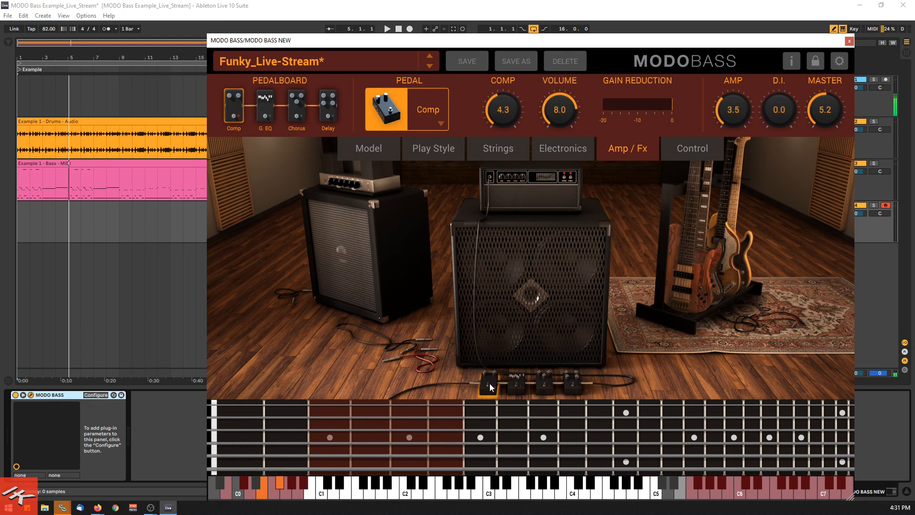
left_click(437, 123)
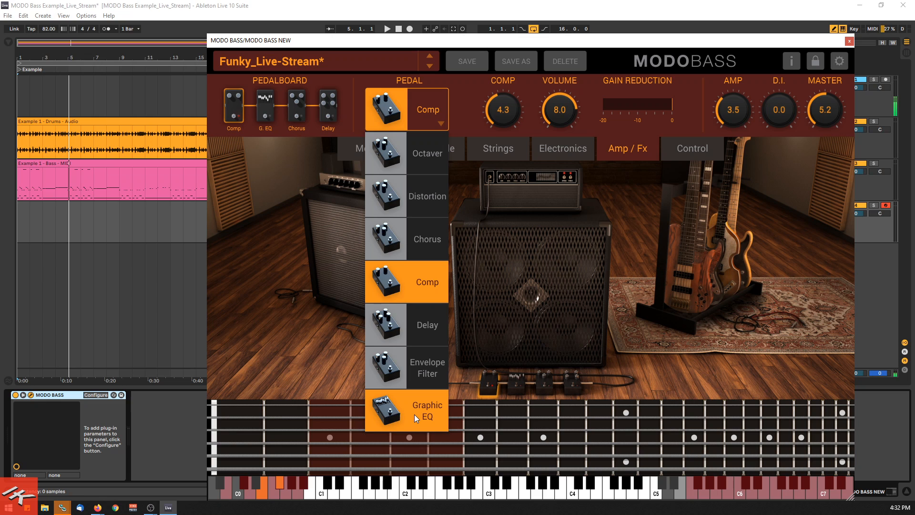
left_click(139, 164)
- Reopen the bass MIDI clip and shrink and move the MODO BASS NEW window to uncover the clip's envelope settings
double_click(139, 163)
left_click_drag(424, 45, 506, 30)
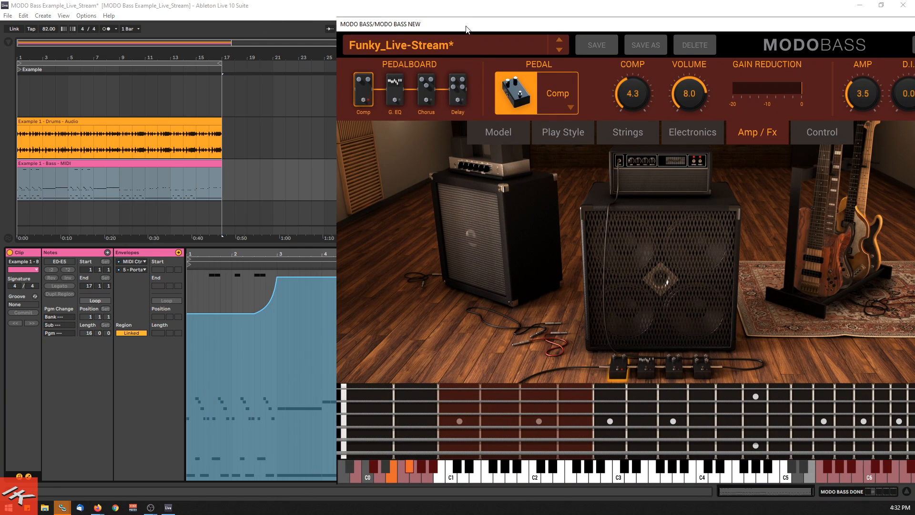
left_click_drag(466, 30, 267, 25)
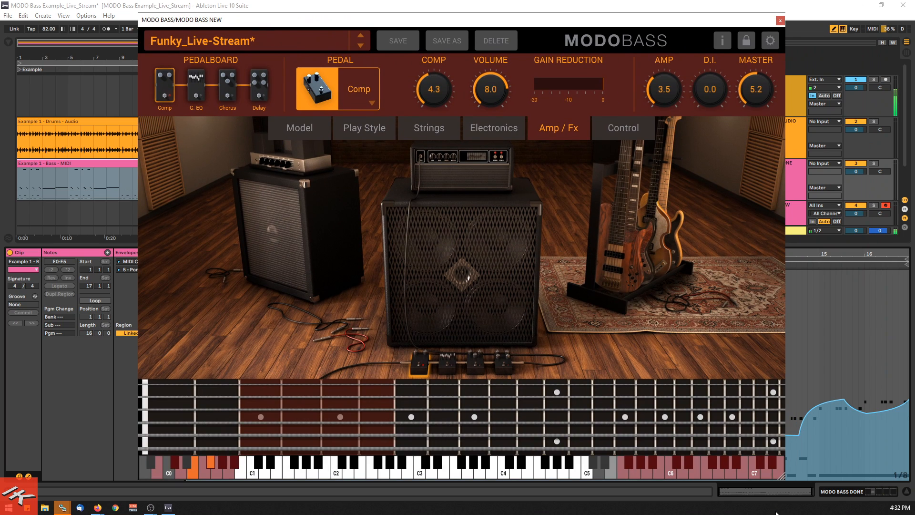
left_click_drag(780, 476, 624, 368)
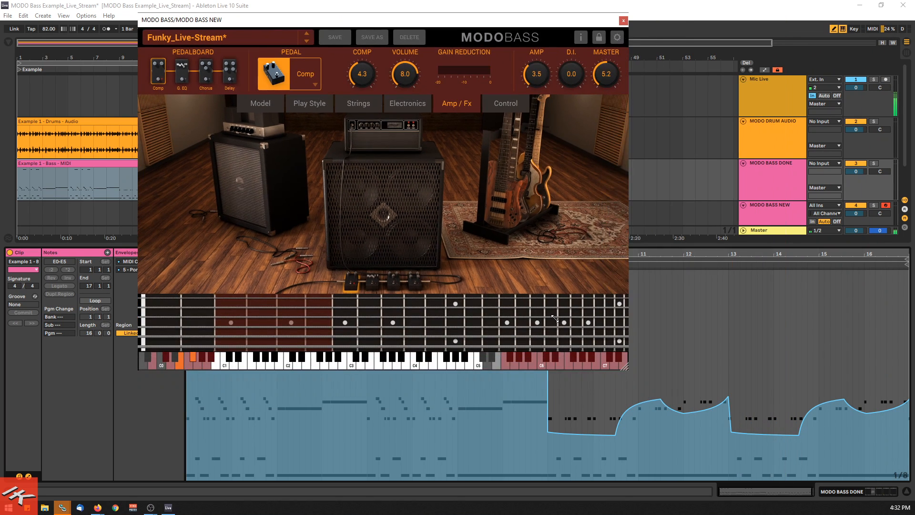
left_click_drag(480, 24, 732, 29)
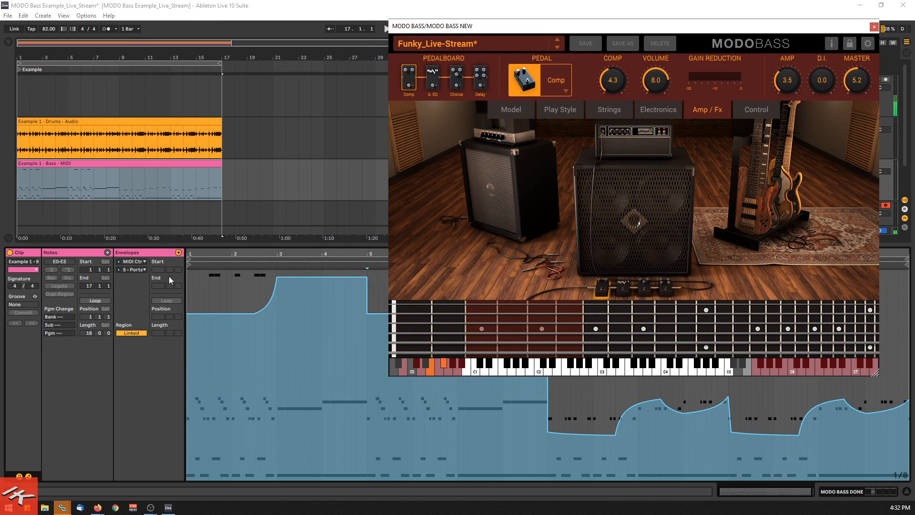
- Show the clip's controller 16 envelope beside the MODO BASS control assignments and enlarge the first bars
left_click(135, 269)
left_click(146, 133)
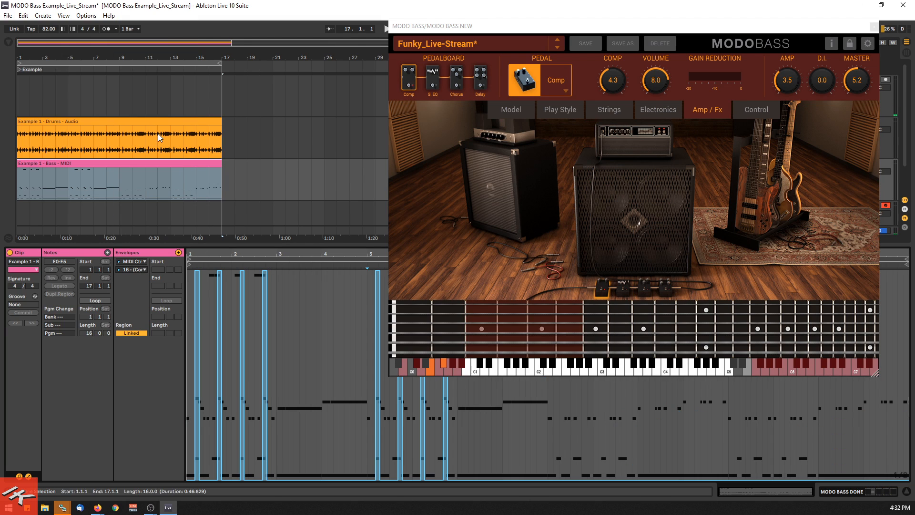
left_click(767, 112)
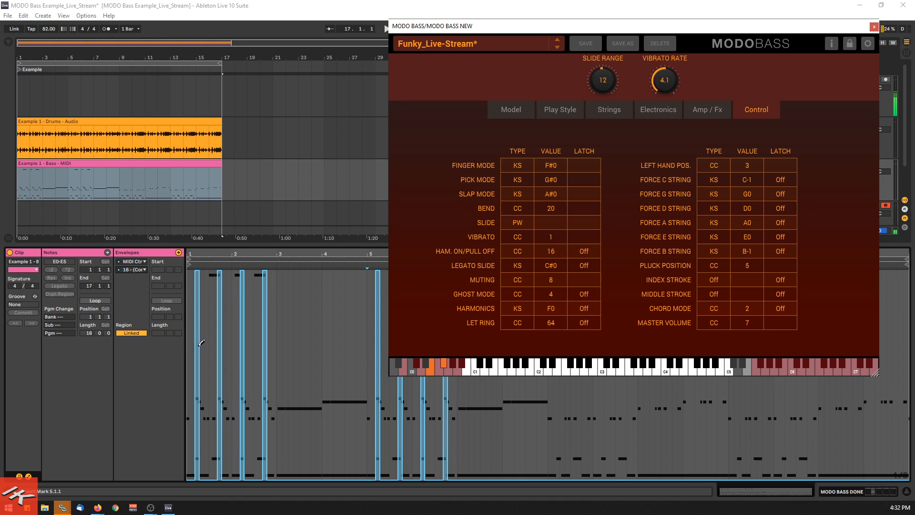
mouse_move(740, 491)
left_mouse_down()
mouse_move(739, 510)
mouse_move(727, 510)
left_mouse_up()
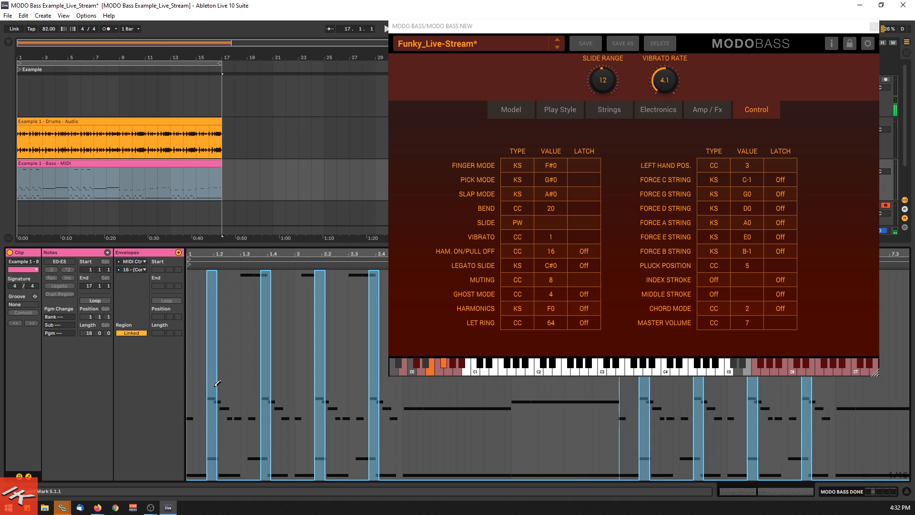
- Play the arrangement with the Play Style settings shown, close the MODO BASS NEW window, select the MODO BASS DONE track and stop
left_click_drag(440, 26, 453, 43)
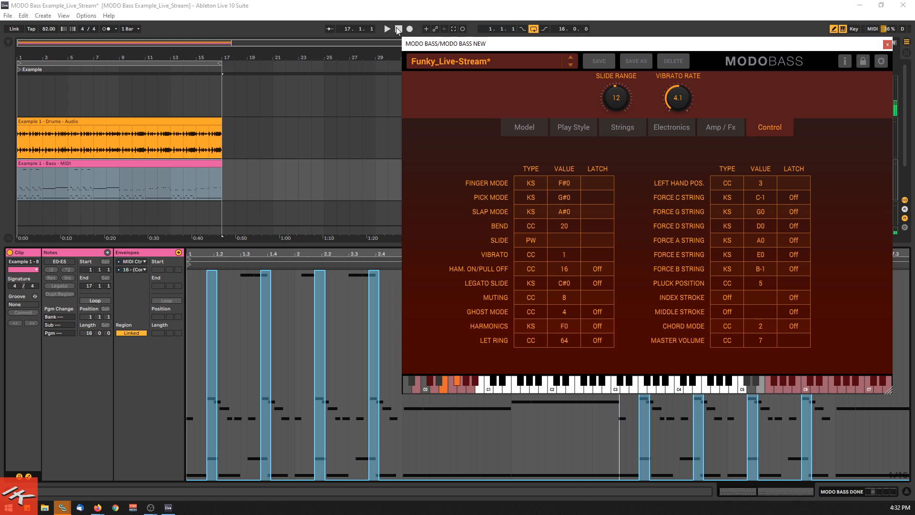
left_click(387, 29)
left_click(564, 126)
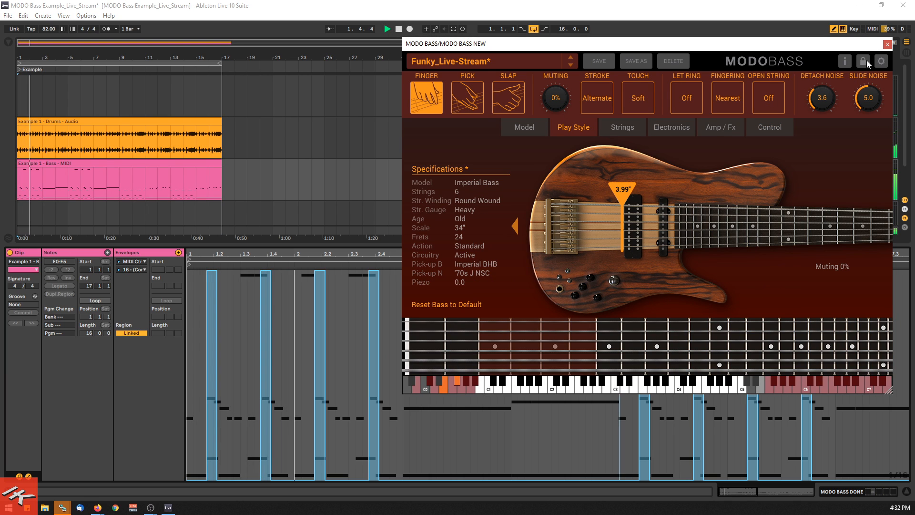
left_click(887, 44)
left_click(783, 171)
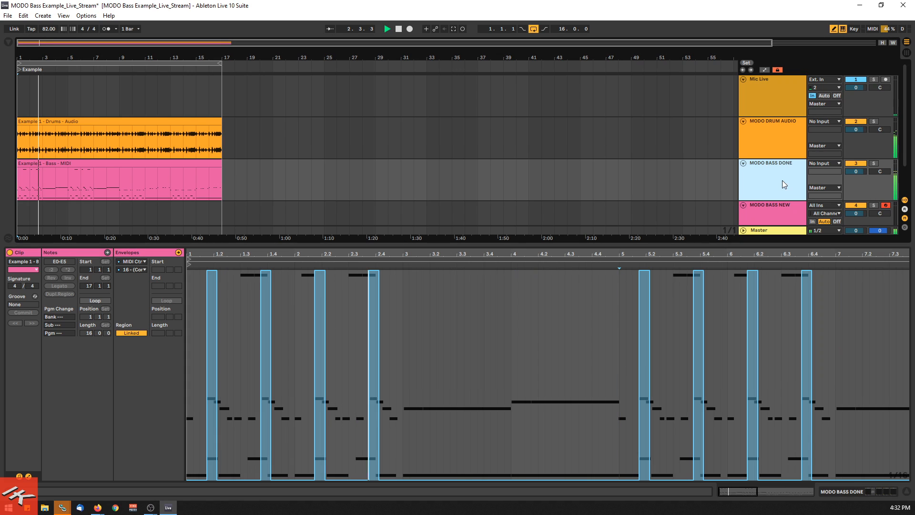
key("space")
- Show the MODO BASS DONE device chain and switch its MODO BASS device off and on again
left_click(883, 492)
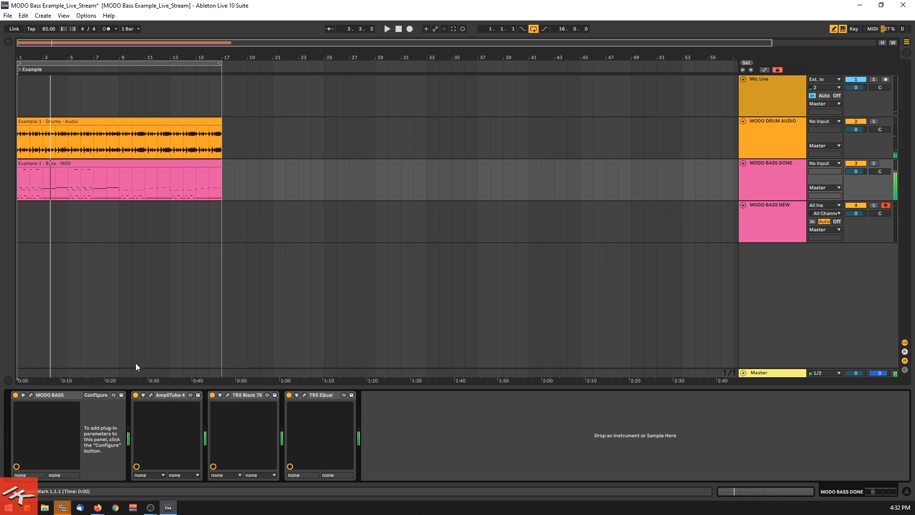
left_click(16, 395)
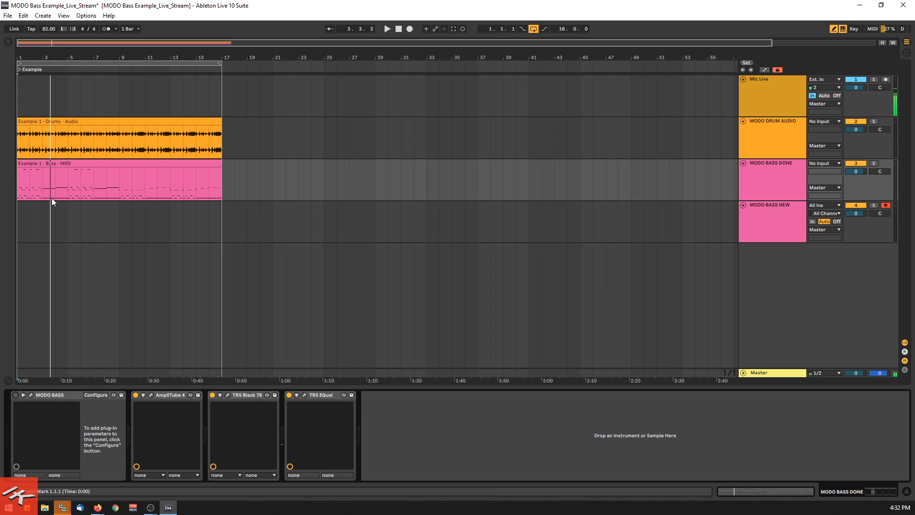
left_click(16, 395)
- Open the MODO BASS DONE track's MODO BASS window at its control assignments and select the bass MIDI clip
left_click(31, 395)
left_click(632, 95)
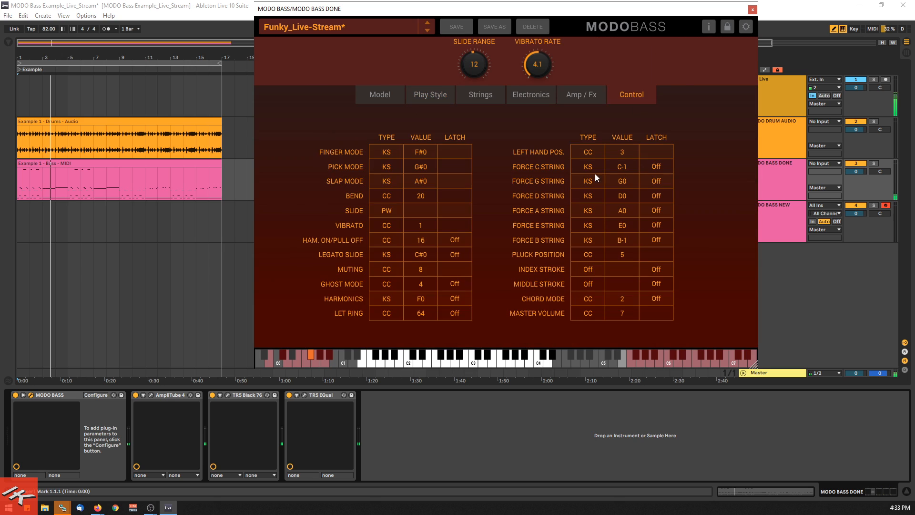
left_click(131, 164)
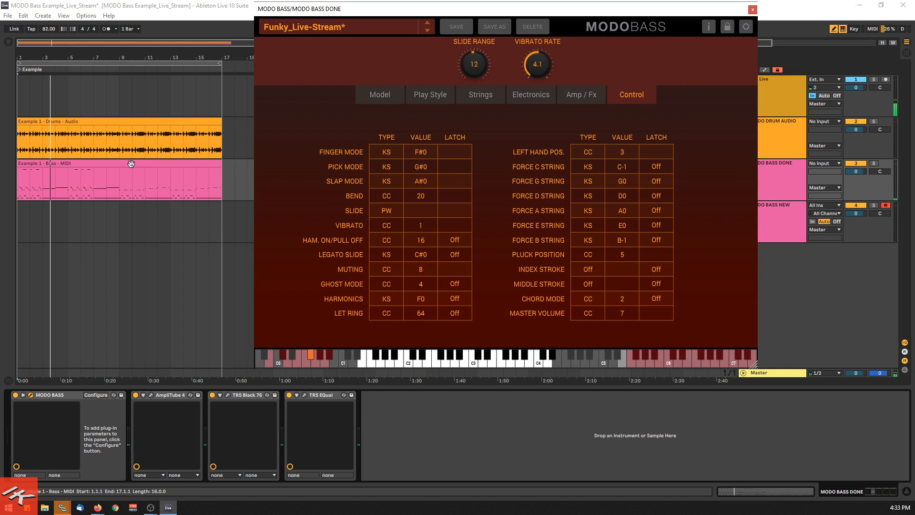
- Open the bass MIDI clip with its controller 16 envelope and set the MODO BASS slide range to 2
double_click(131, 164)
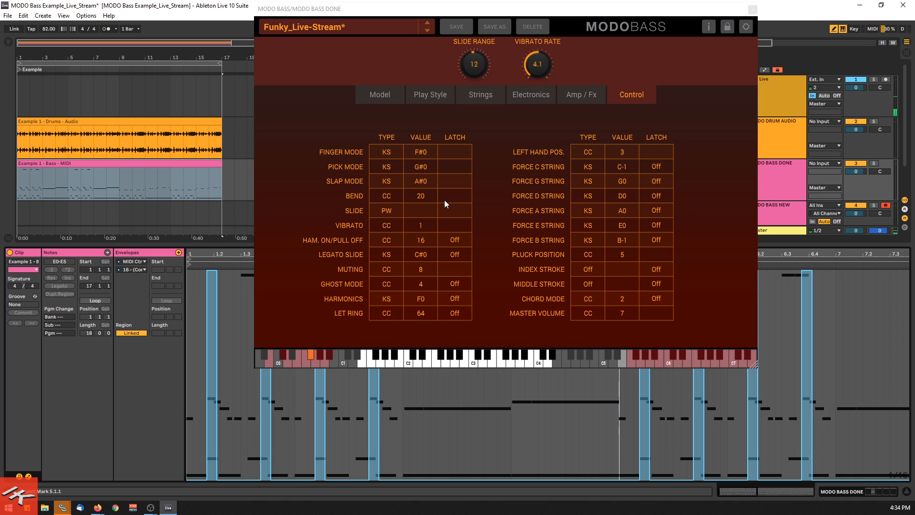
left_click(465, 65)
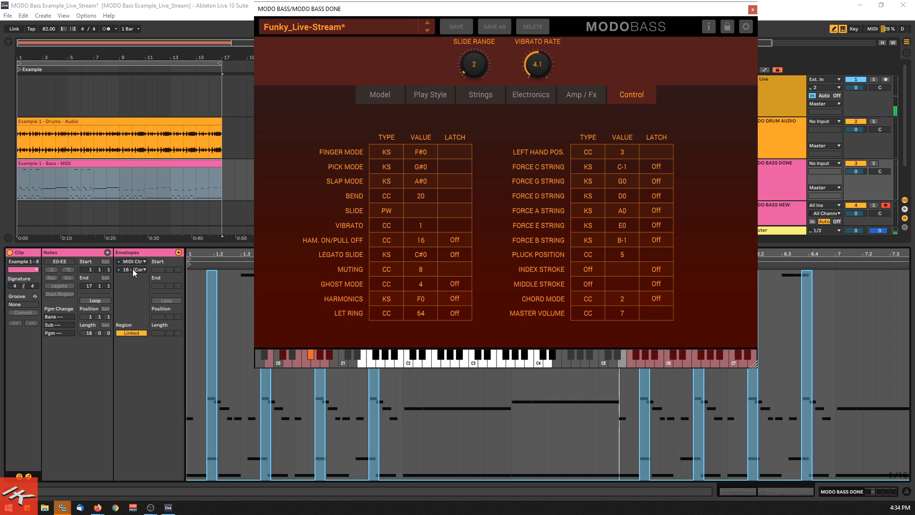
- Show the bass clip's 5 - Portamento Time envelope and move the MODO BASS window lower to uncover the transport controls
left_click(179, 175)
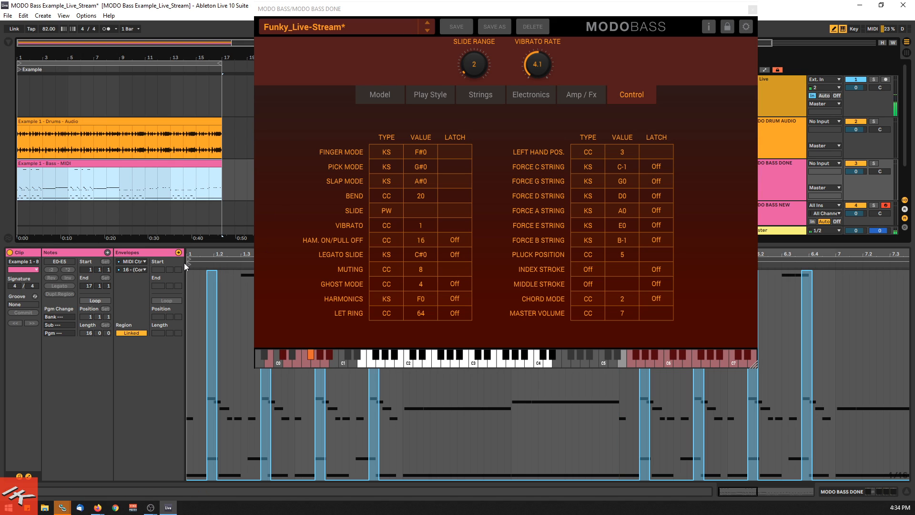
left_click(139, 269)
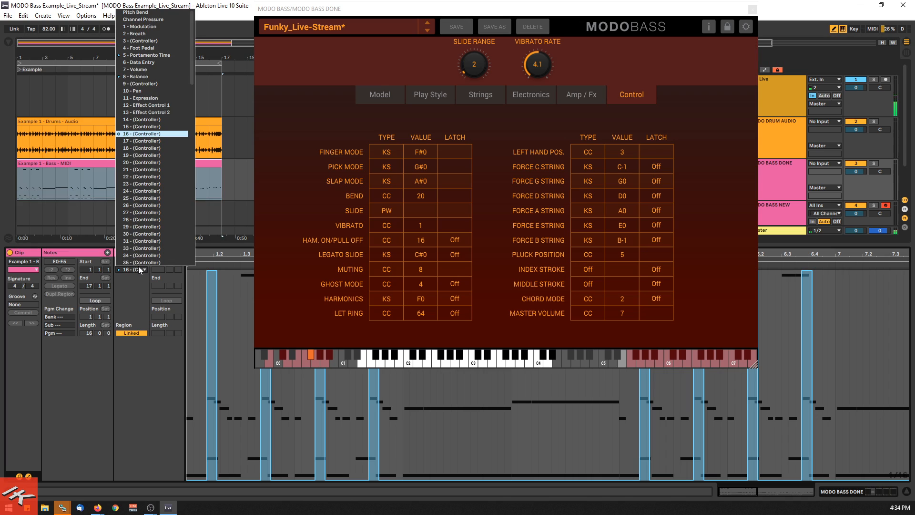
left_click(143, 55)
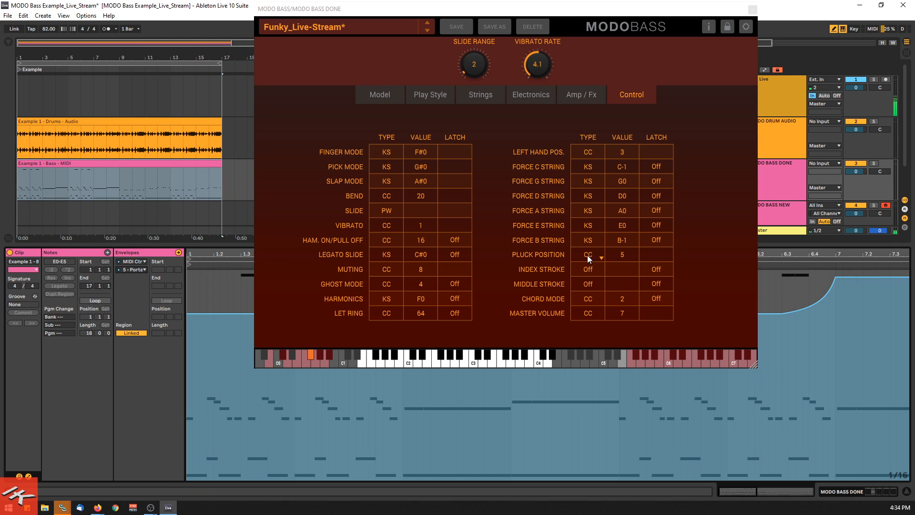
left_click_drag(627, 15, 640, 52)
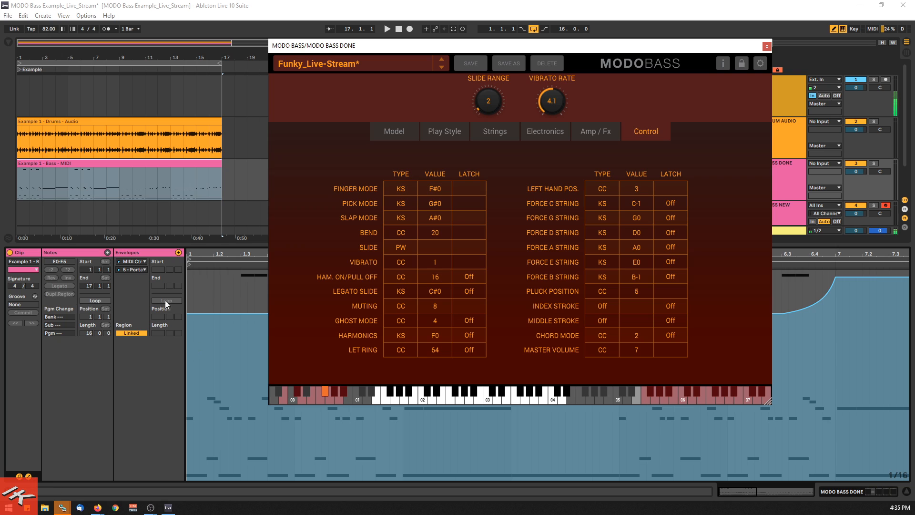
- Show the MODO BASS Play Style settings and set the playback position in the bass clip to bar 9, then bar 11
left_click(160, 163)
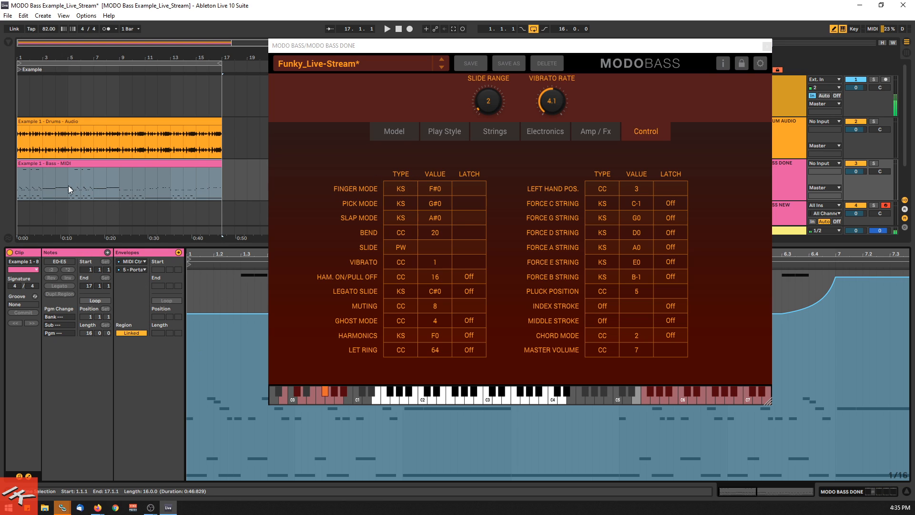
left_click(444, 132)
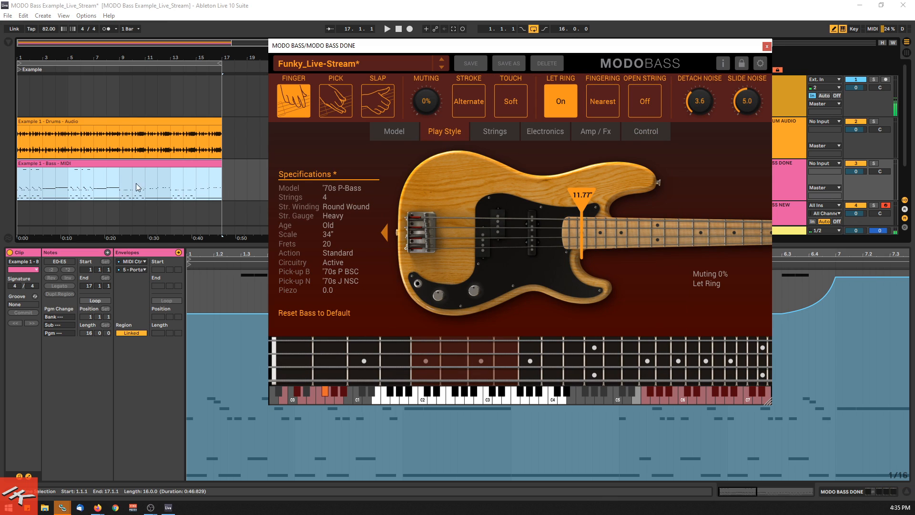
left_click(121, 183)
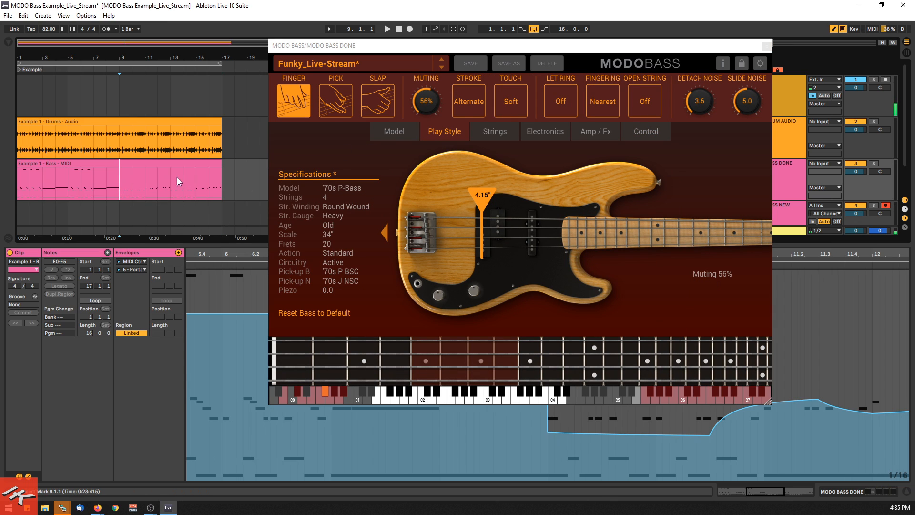
left_click(148, 184)
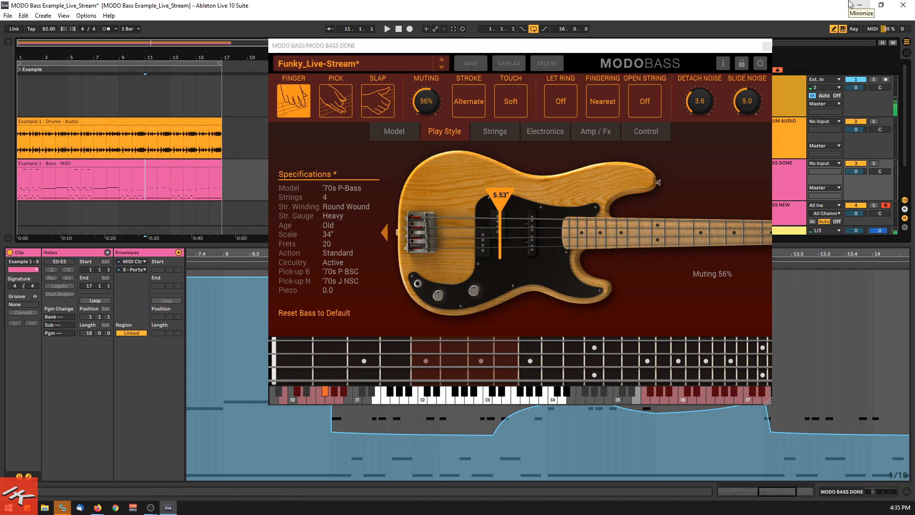
- View the MODO BASS bass models and its Amp / Fx settings
left_click(412, 134)
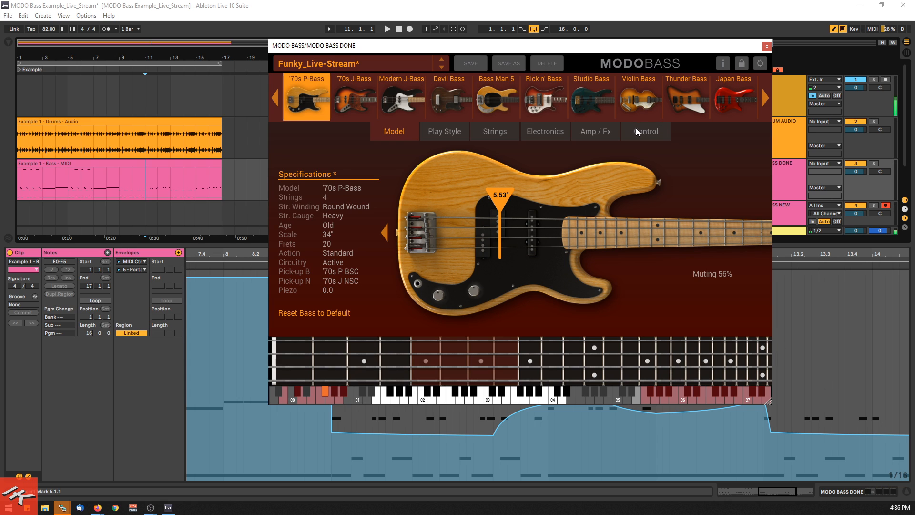
left_click(601, 133)
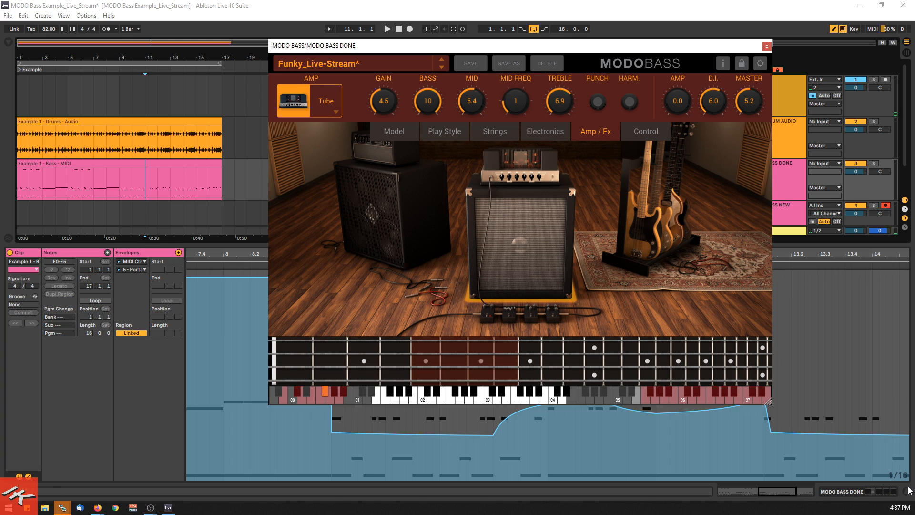
- Show the MODO BASS DONE device chain and open its TR5 Black 76 and TR5 EQual windows, moving MODO BASS aside
left_click(878, 492)
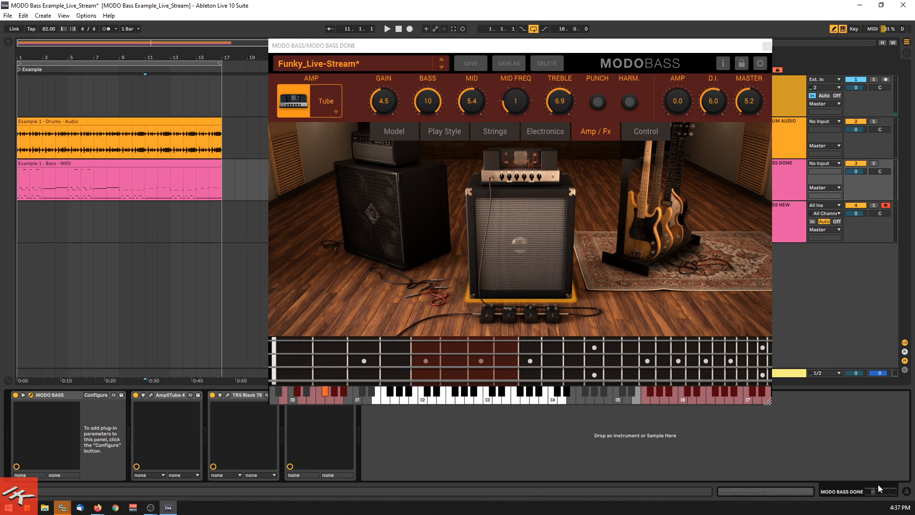
left_click(227, 394)
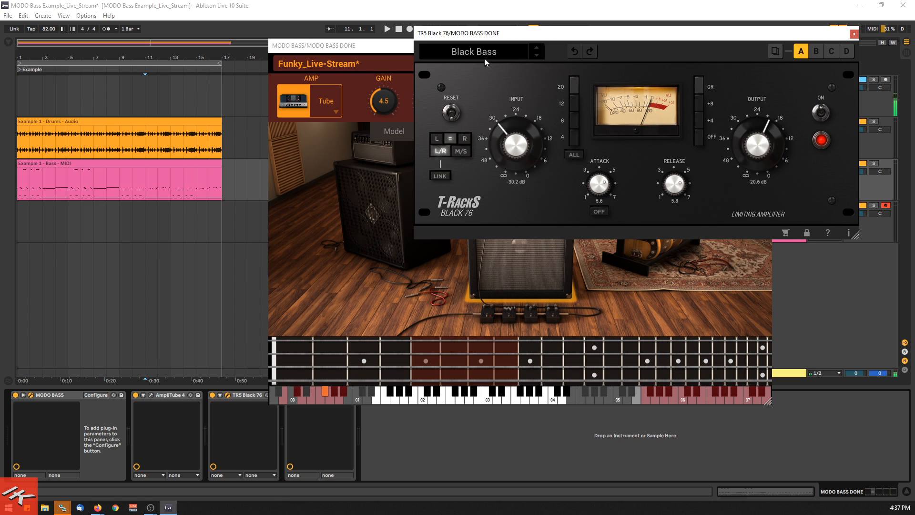
left_click_drag(380, 46, 521, 154)
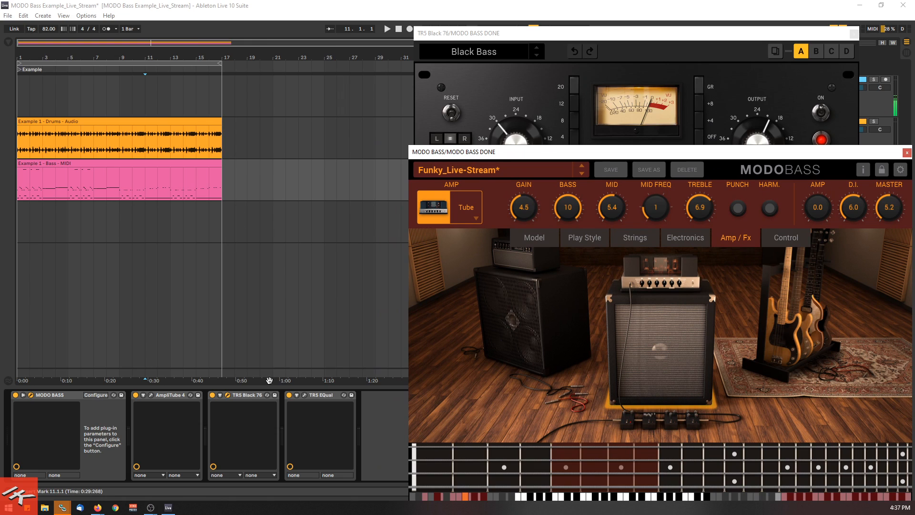
left_click(304, 395)
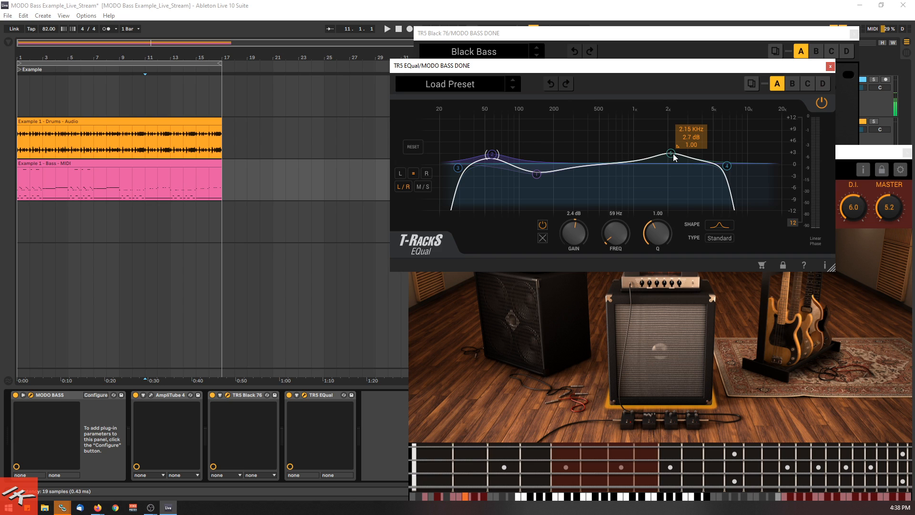
- Rearrange the MODO BASS, TR5 EQual and TR5 Black 76 windows to bring each plug-in into view
left_click_drag(848, 154, 685, 101)
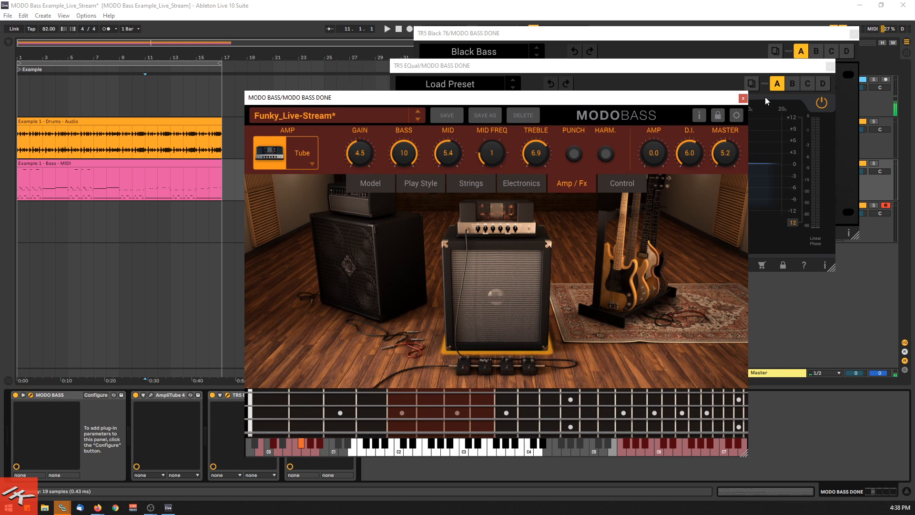
left_click_drag(773, 70, 786, 217)
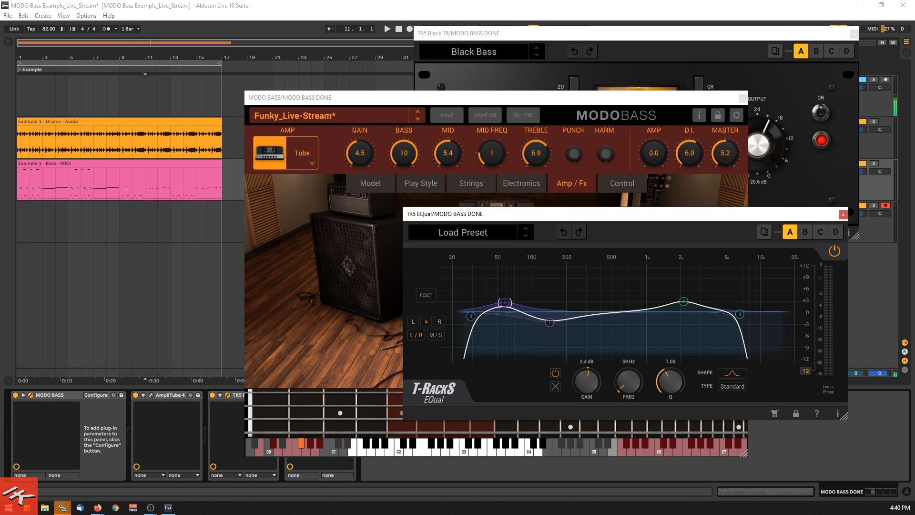
key("alt+Tab")
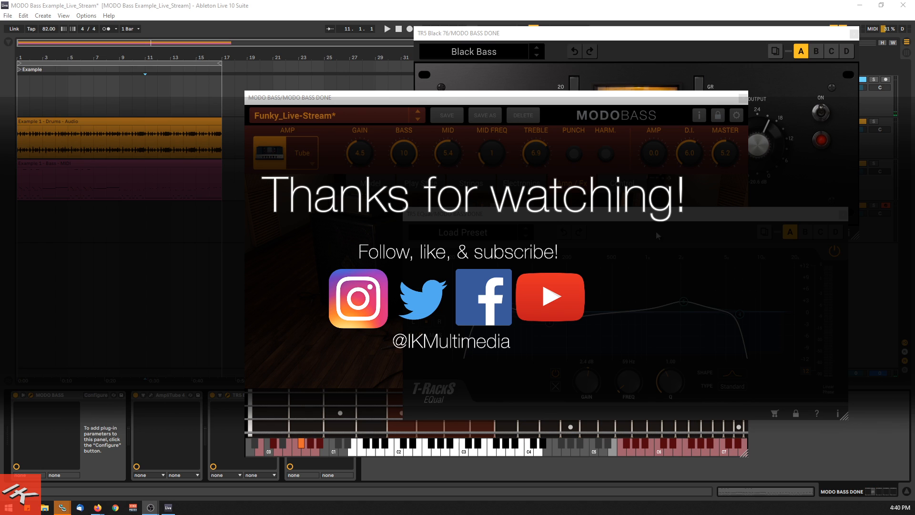
left_click_drag(790, 38, 721, 37)
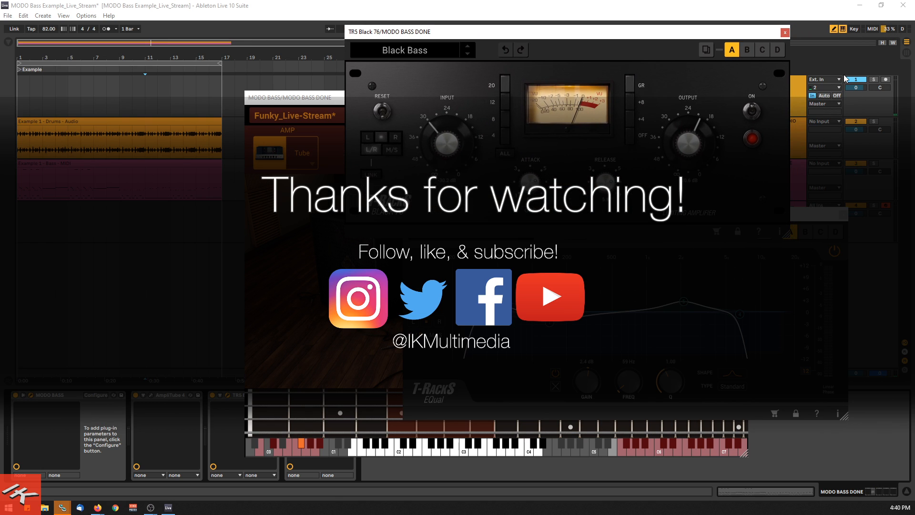